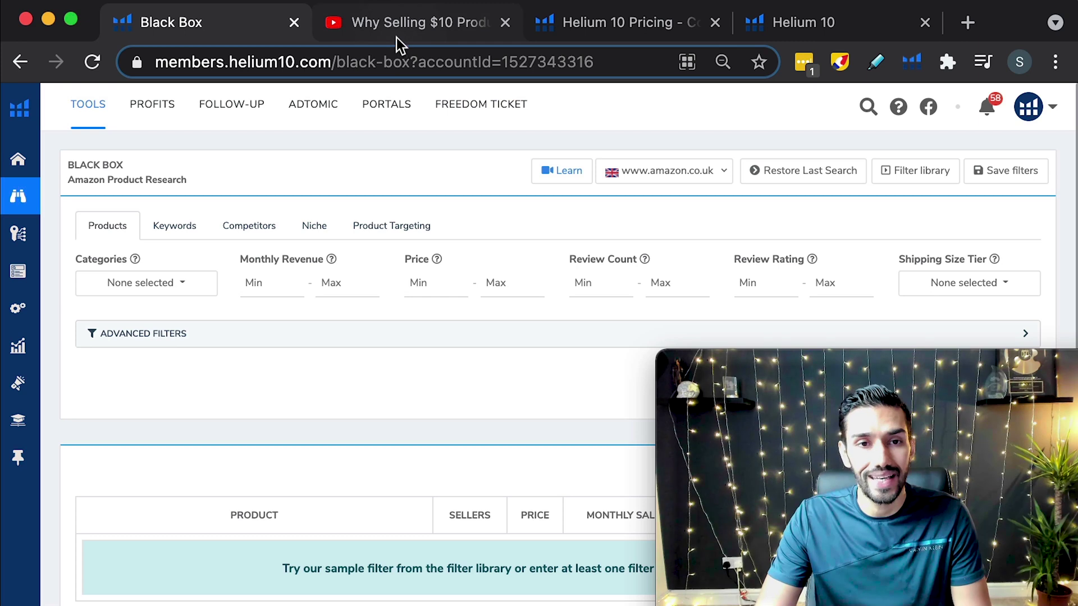
- Open the Helium 10 discount offer page from the YouTube video's description
click(431, 29)
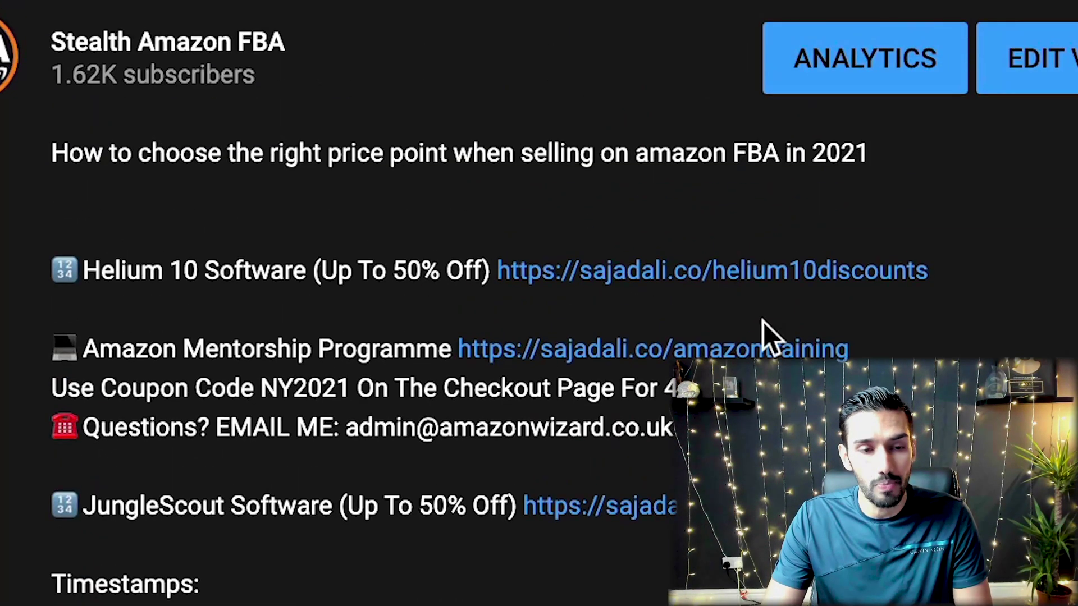
click(799, 282)
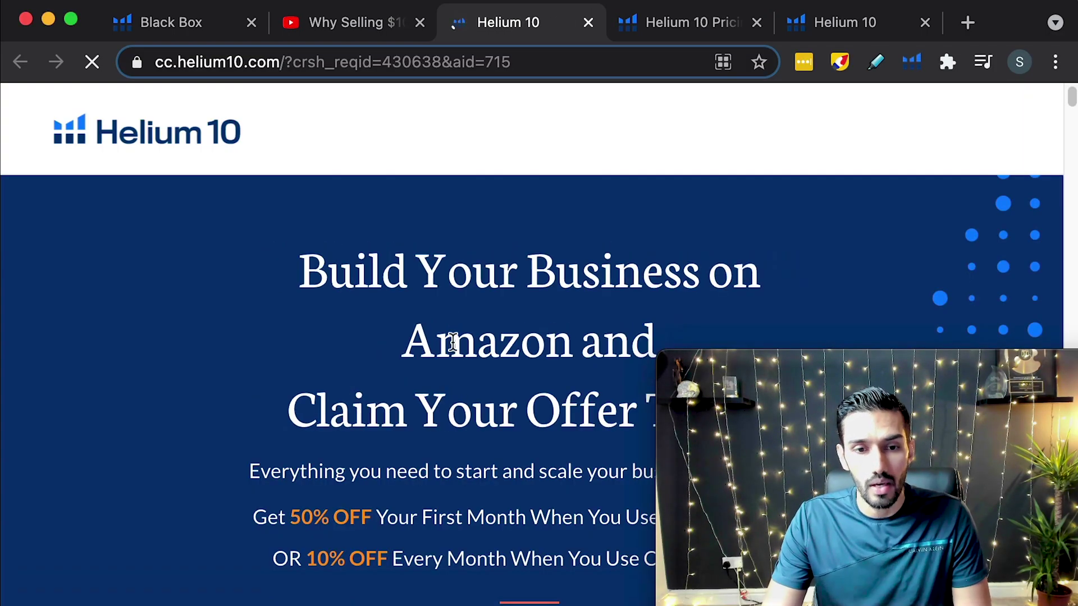
scroll(452, 339, down, 20)
scroll(453, 348, down, 15)
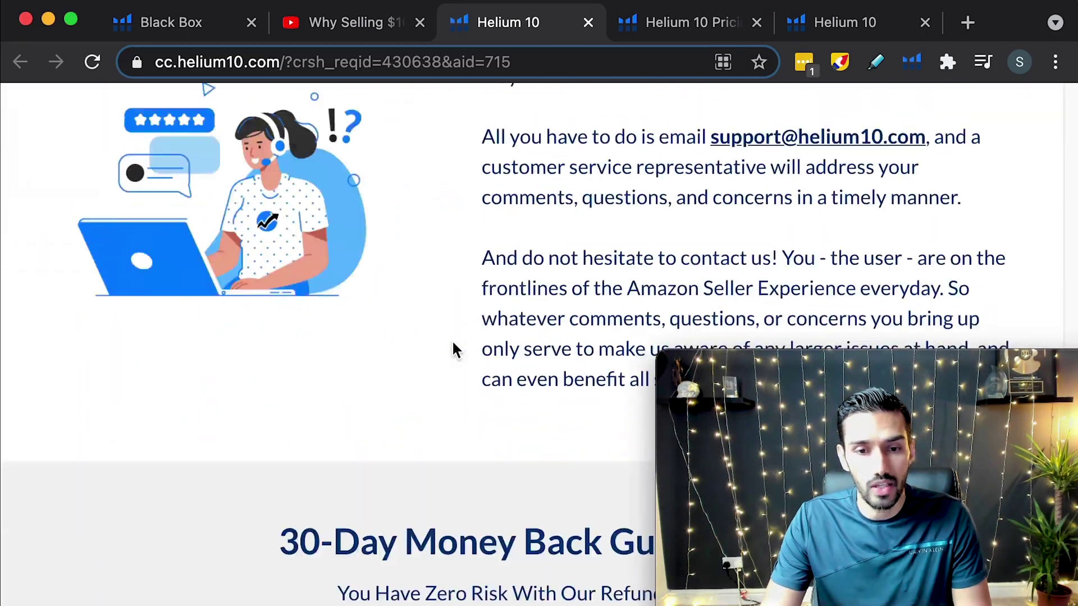
scroll(452, 348, up, 15)
scroll(452, 348, up, 6)
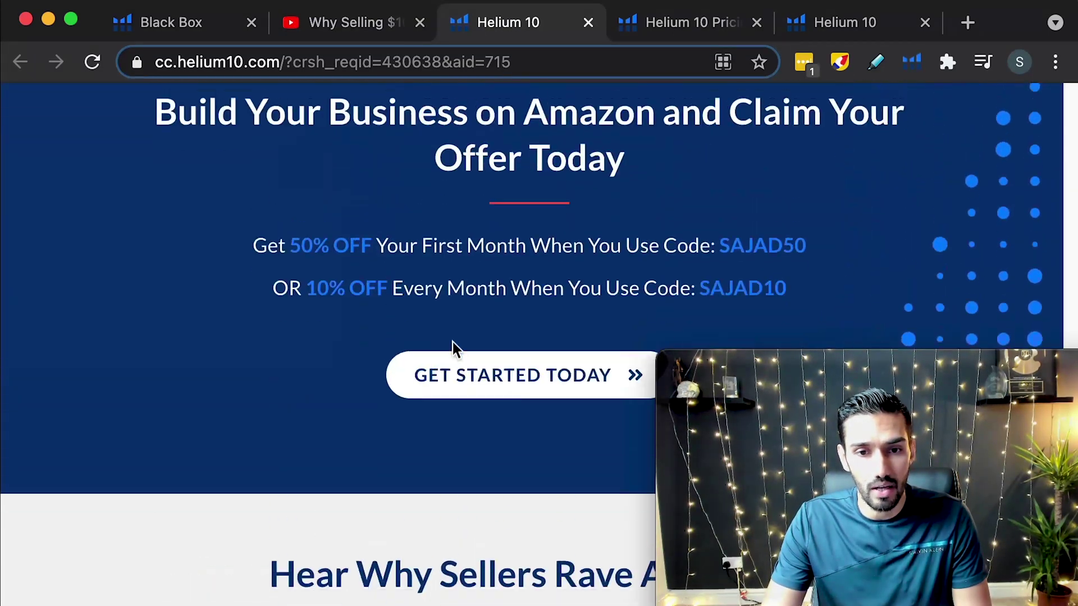
- Apply coupon SAJAD50 on the Helium 10 pricing page for 50% off the first month
click(472, 362)
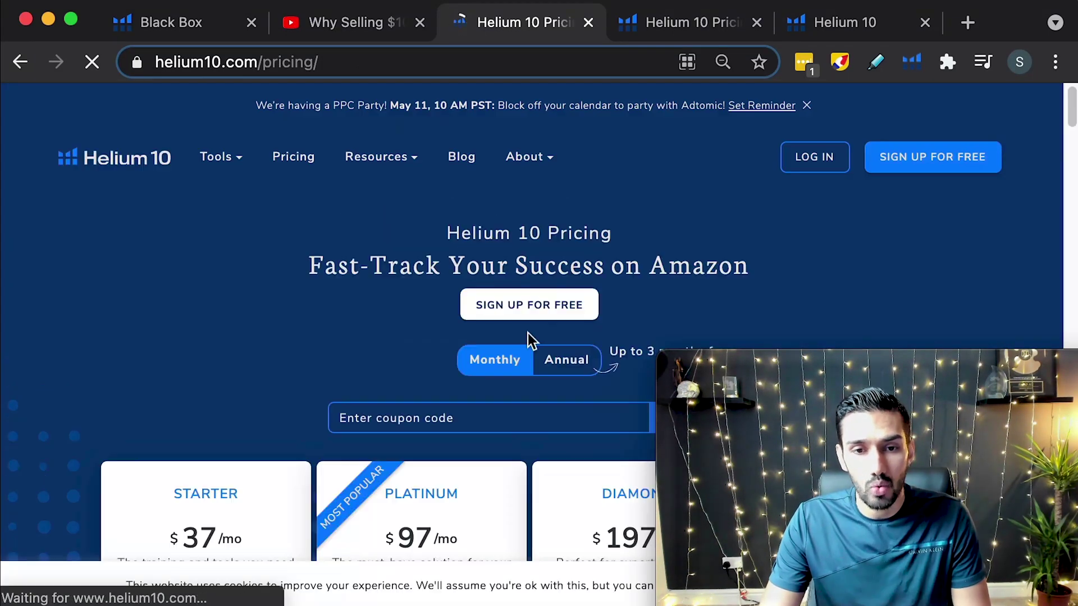
scroll(528, 333, down, 3)
click(449, 271)
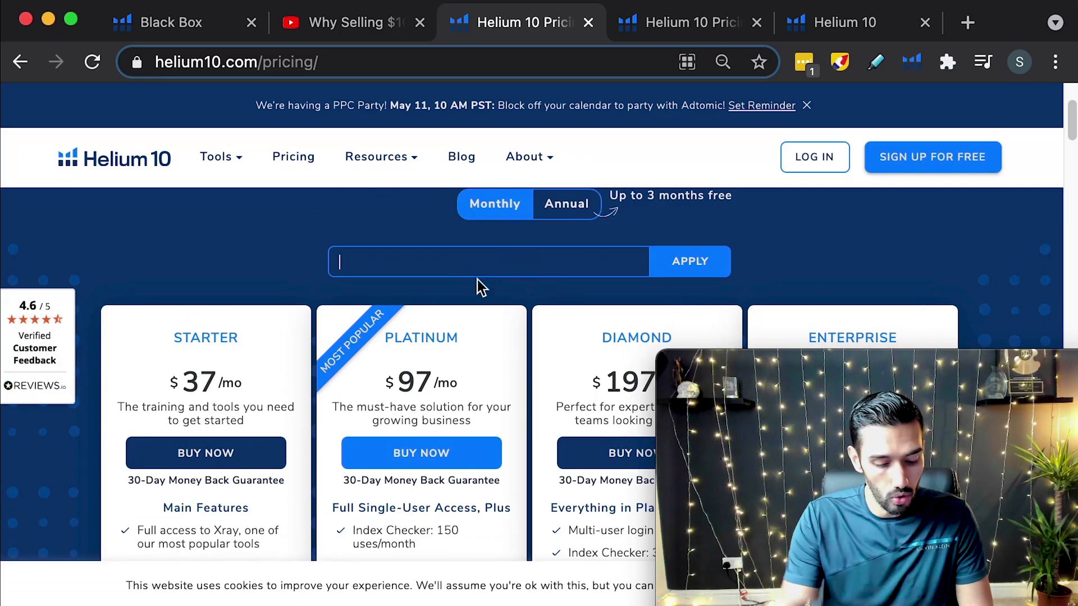
text(SAJAD50)
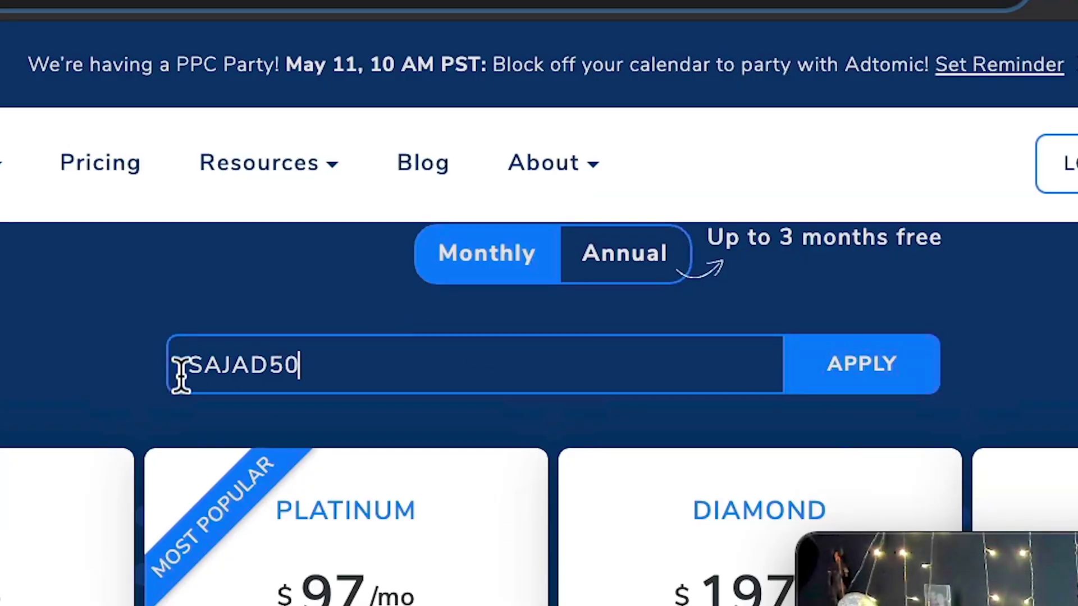
key(Return)
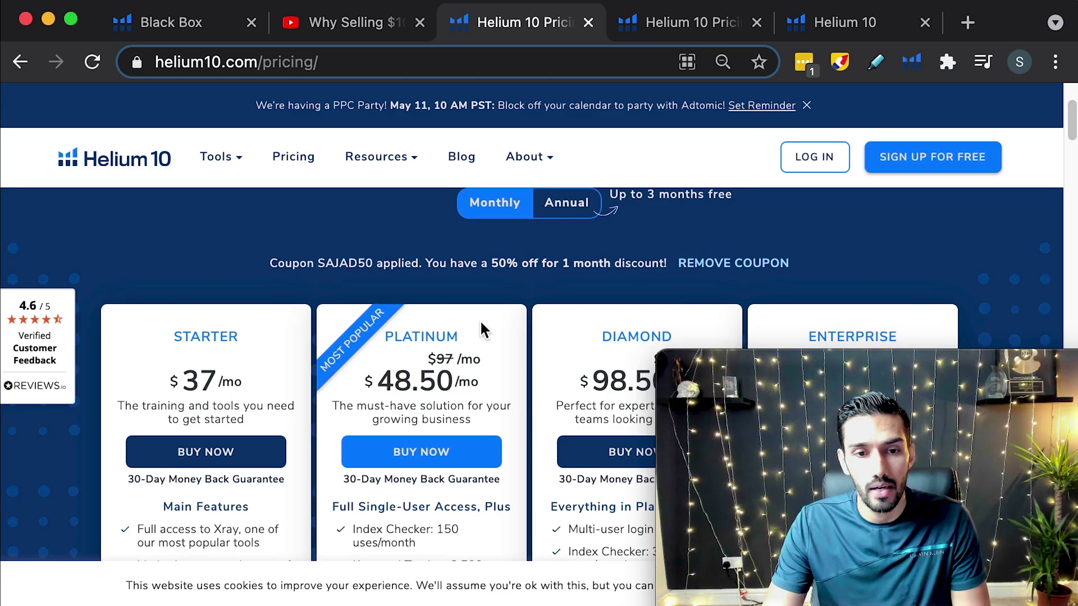
scroll(460, 494, down, 3)
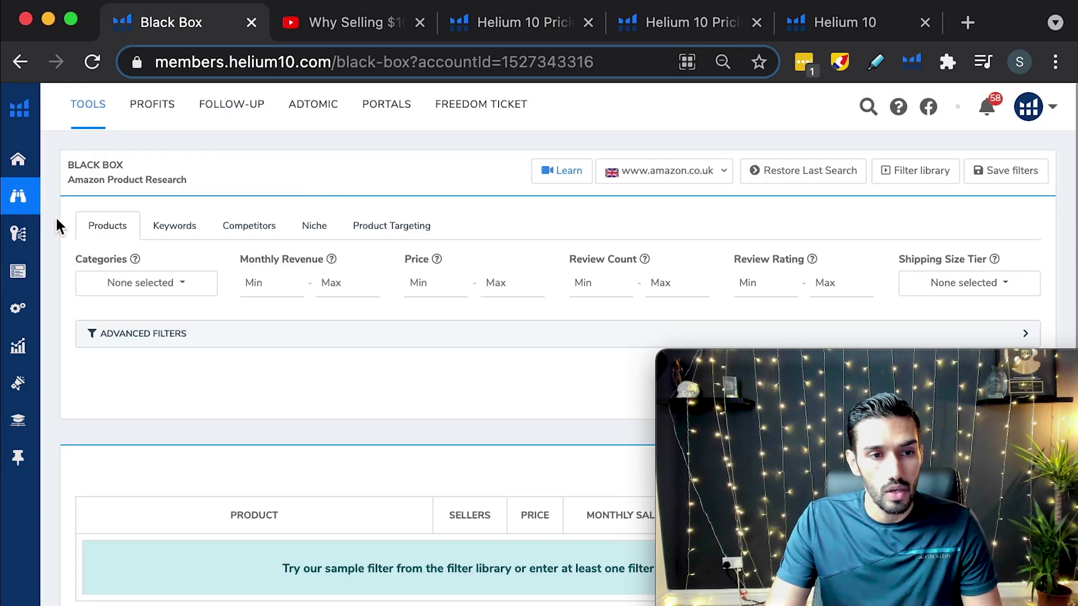
- Search Black Box with Monthly Revenue minimum 2000, returning 200+ Amazon UK products
mouse_move(23, 202)
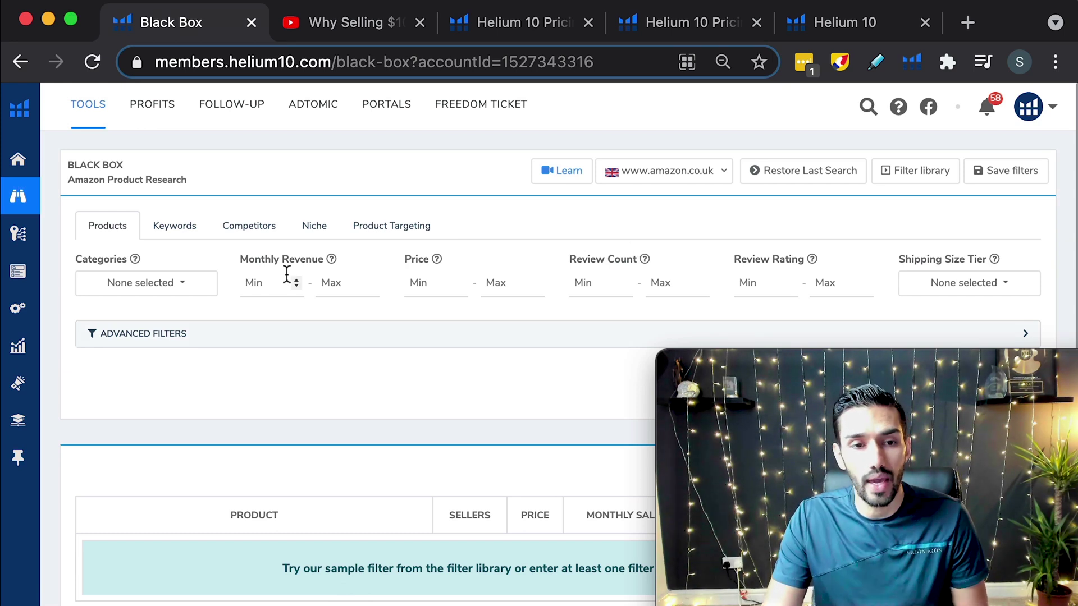
click(263, 282)
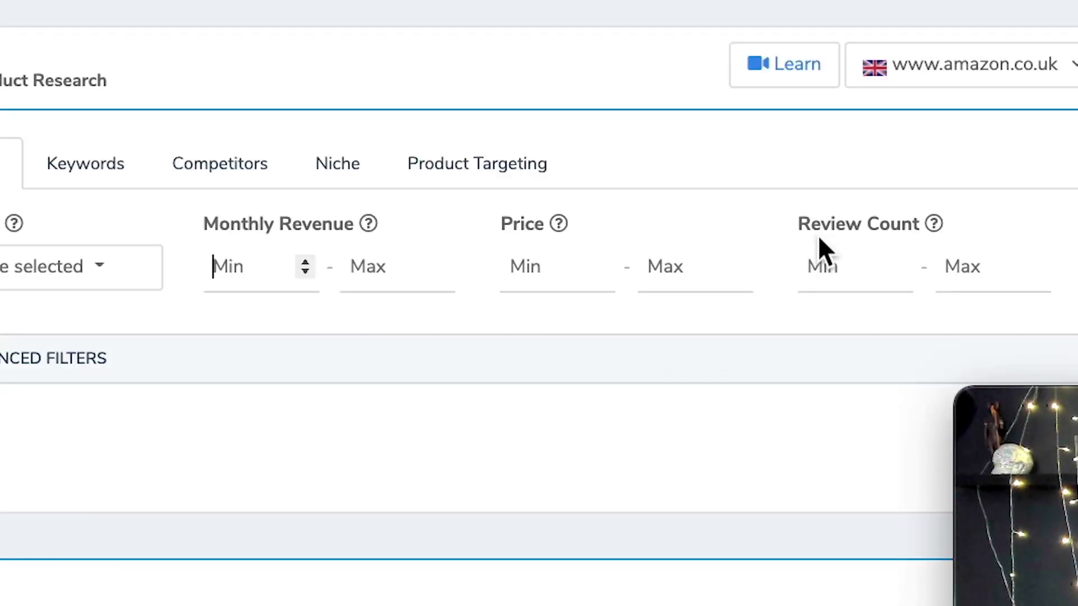
text(2000)
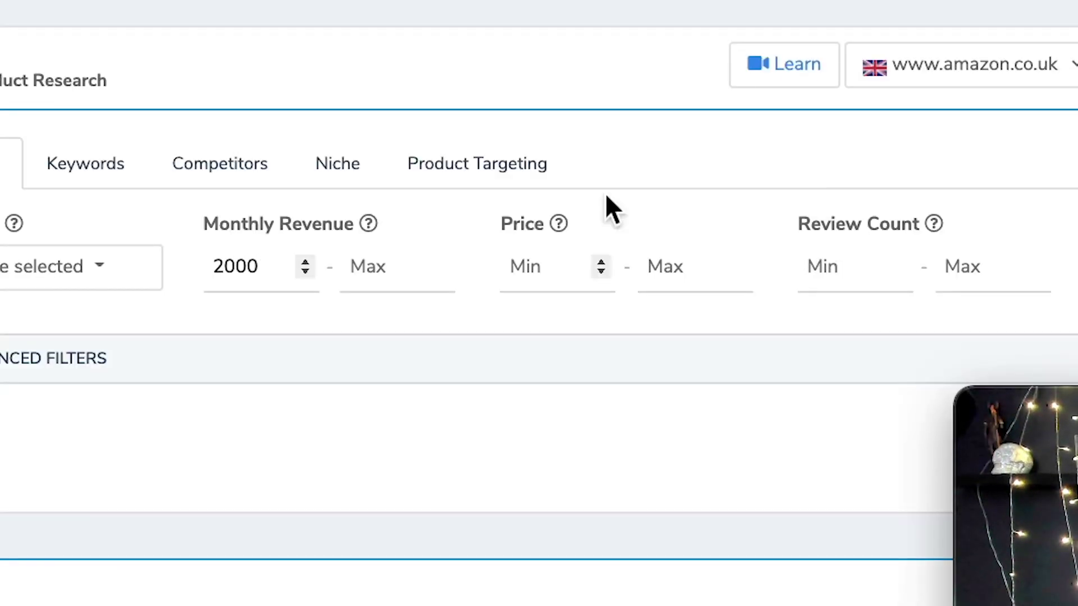
scroll(1076, 181, down, 2)
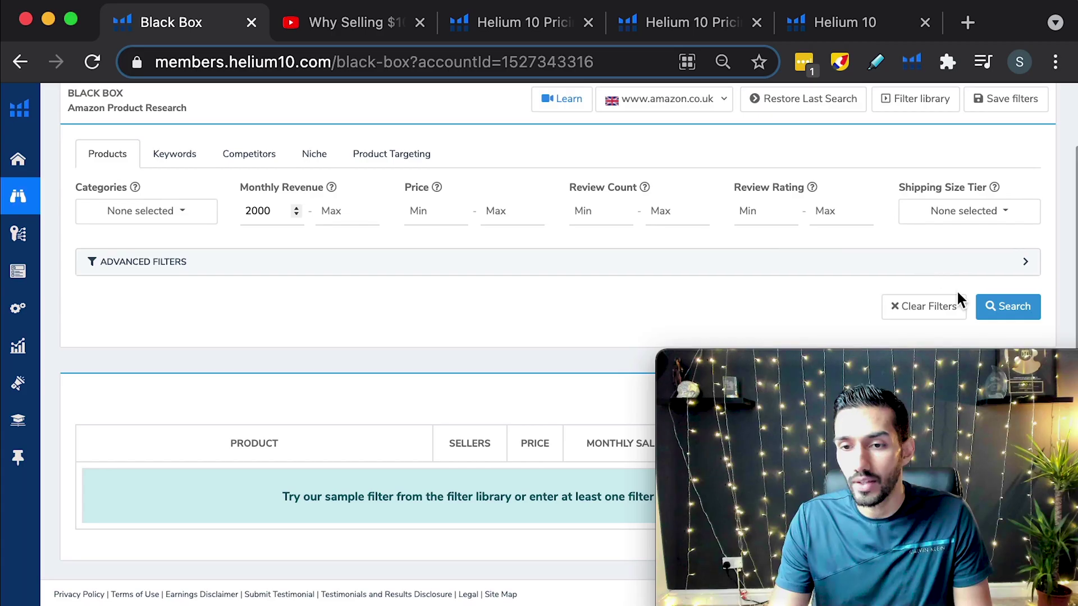
click(1021, 315)
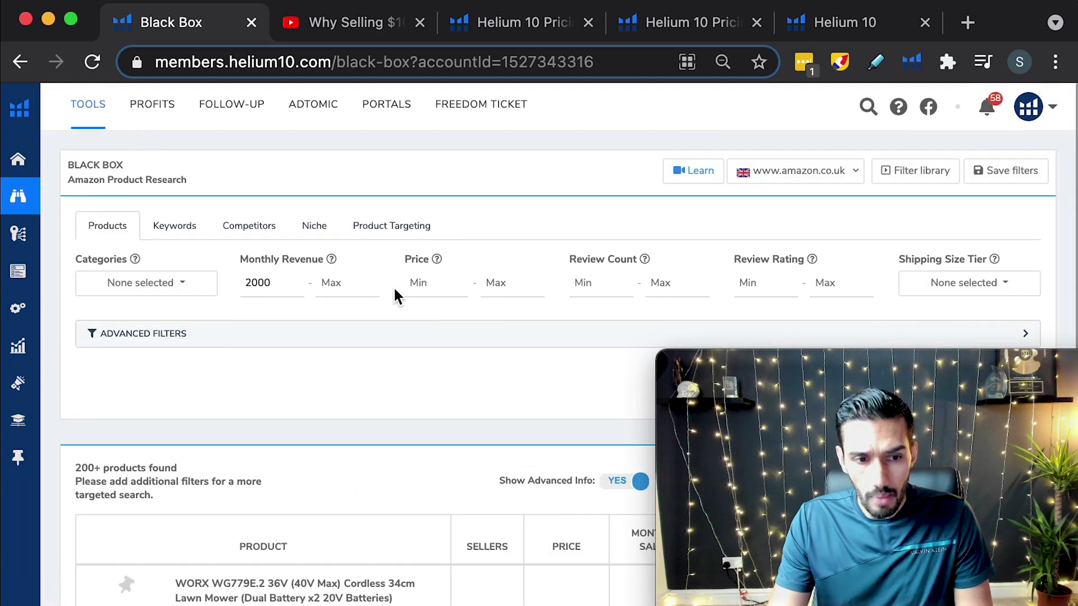
scroll(394, 291, down, 2)
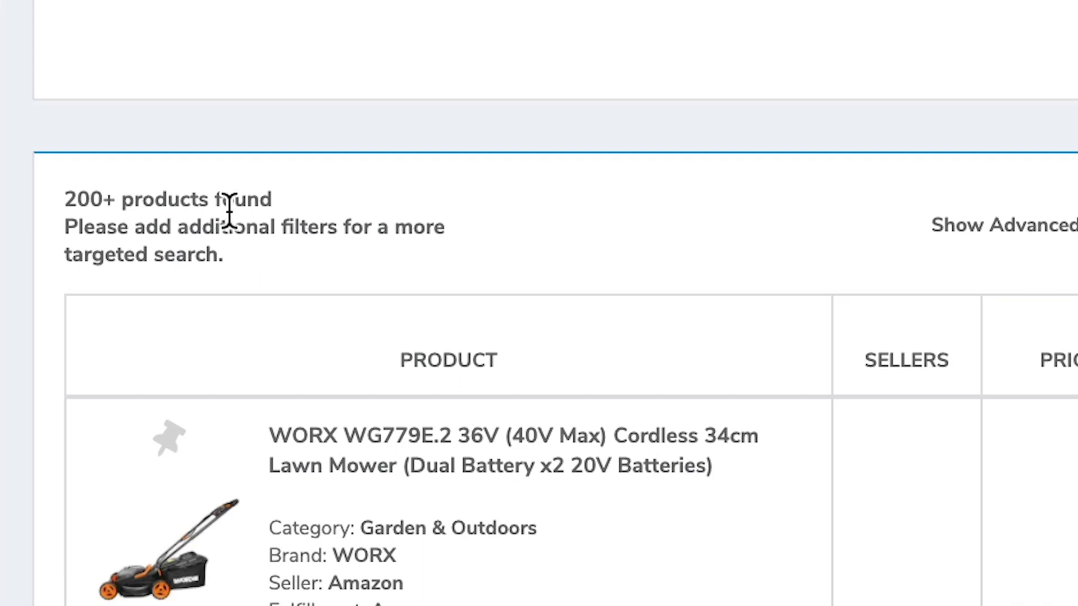
scroll(455, 315, up, 1)
scroll(456, 315, up, 1)
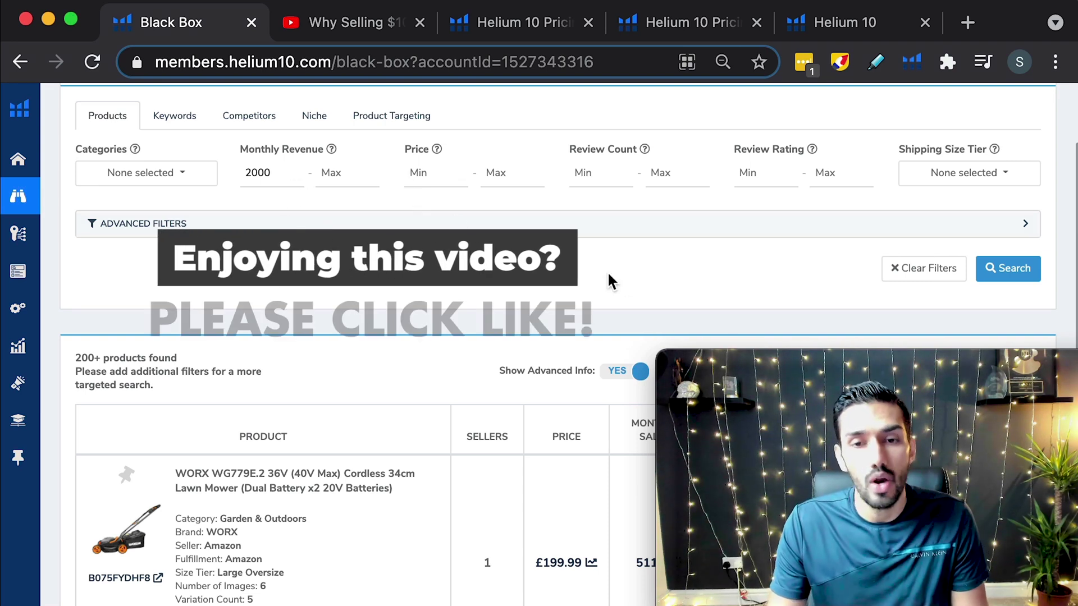
scroll(726, 247, up, 1)
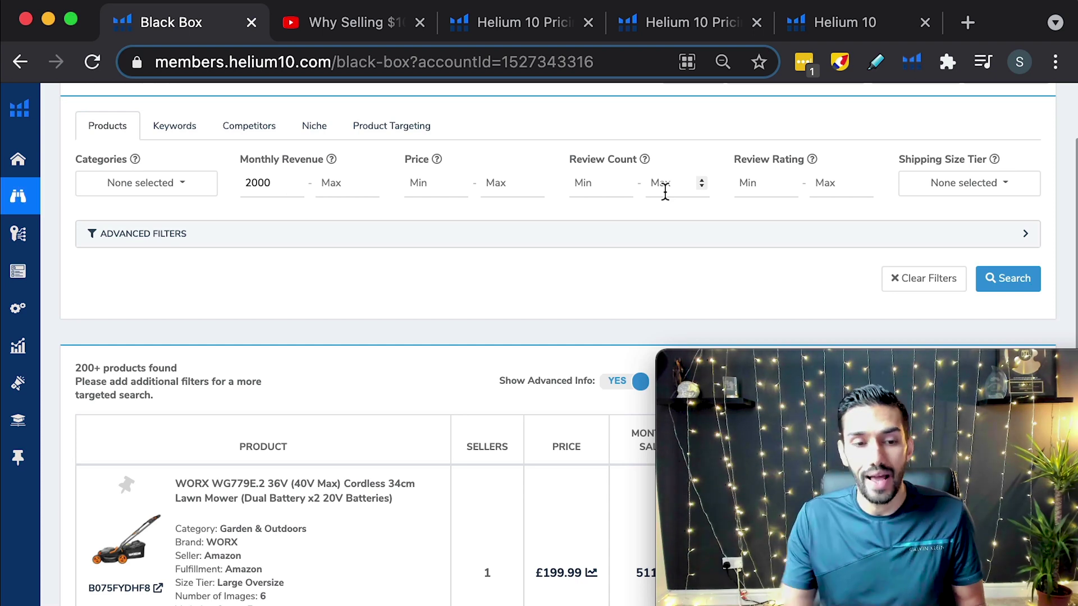
scroll(393, 248, up, 1)
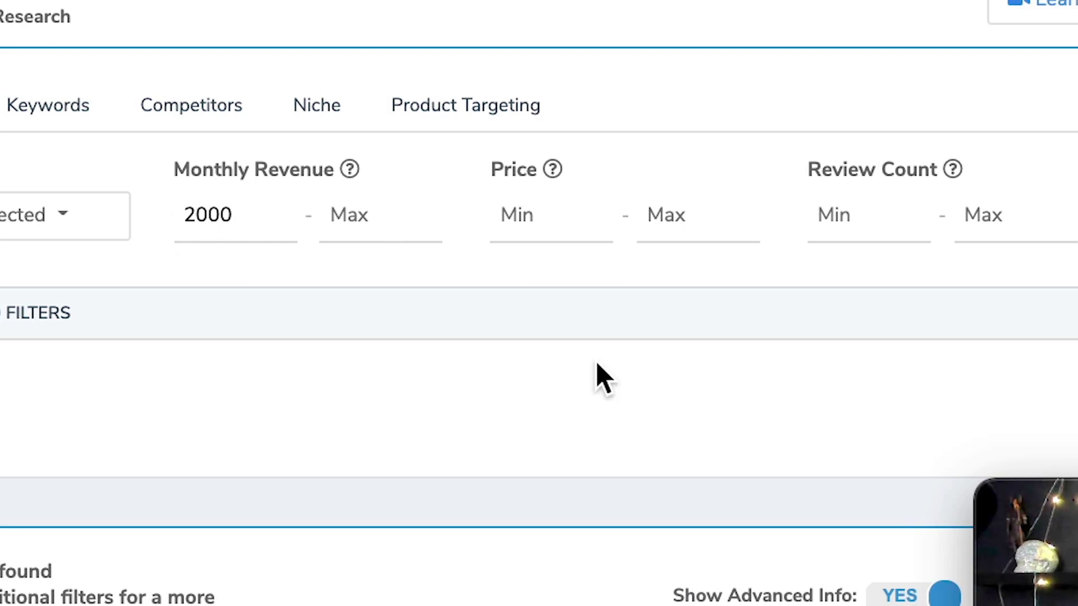
- Set Black Box Price Min 9, Price Max 19 and Review Count Max 9
scroll(596, 363, up, 1)
click(523, 258)
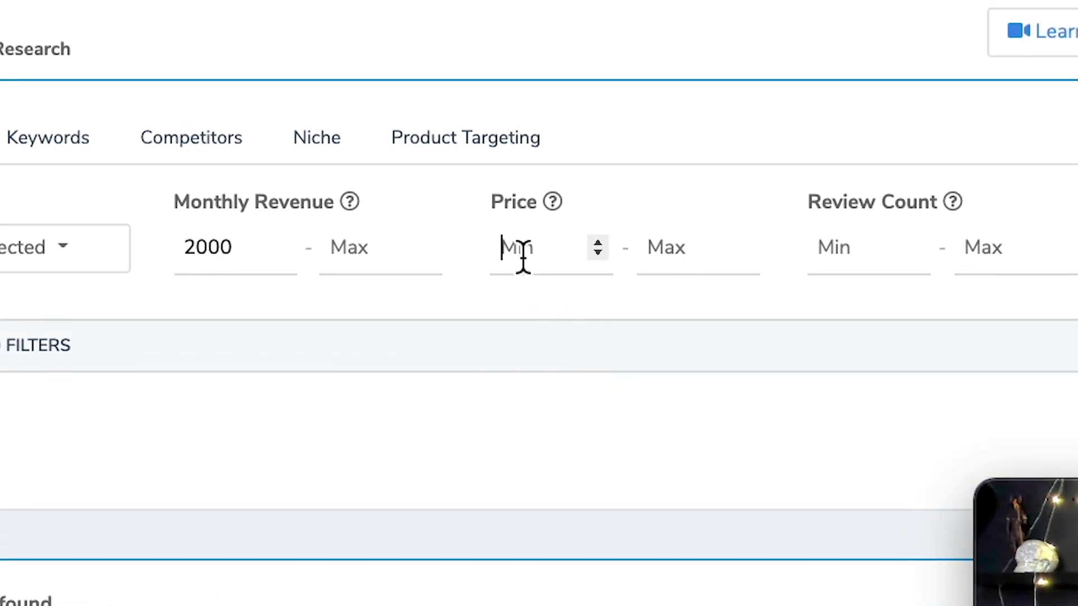
text(9)
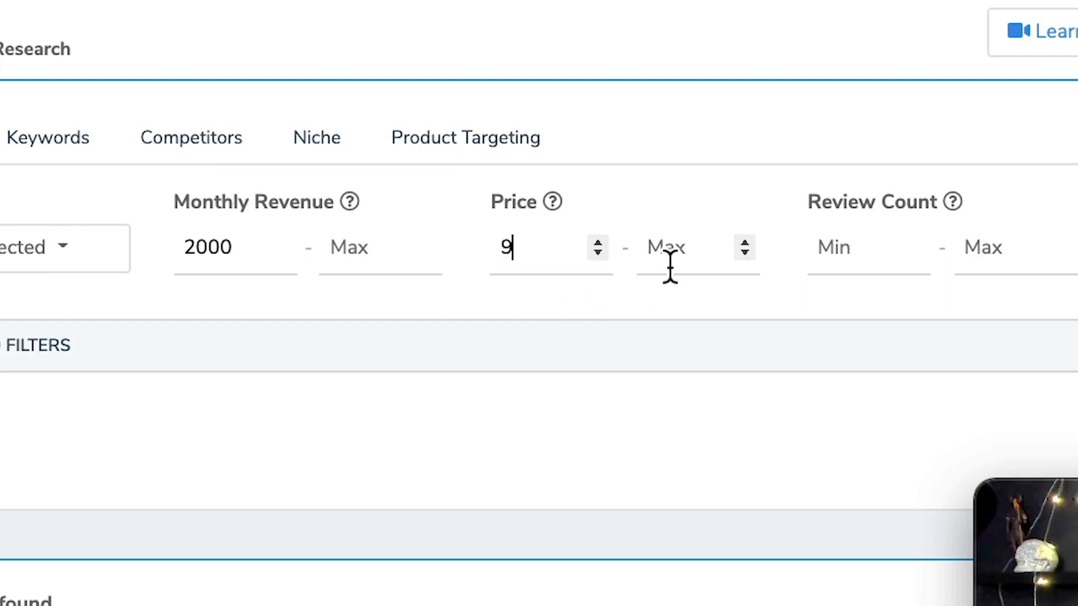
click(670, 263)
text(19)
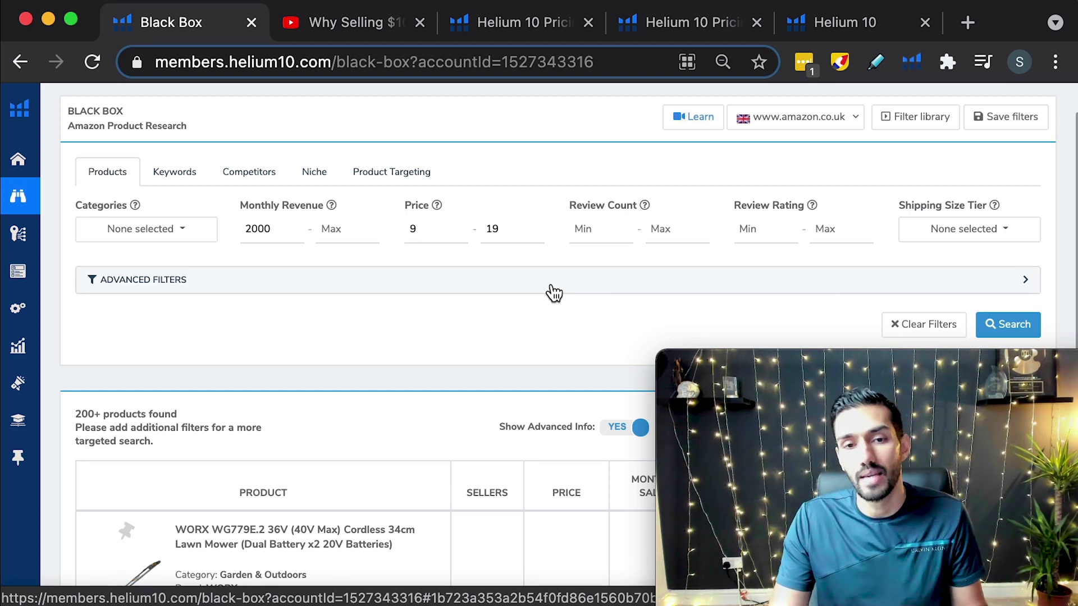
click(680, 236)
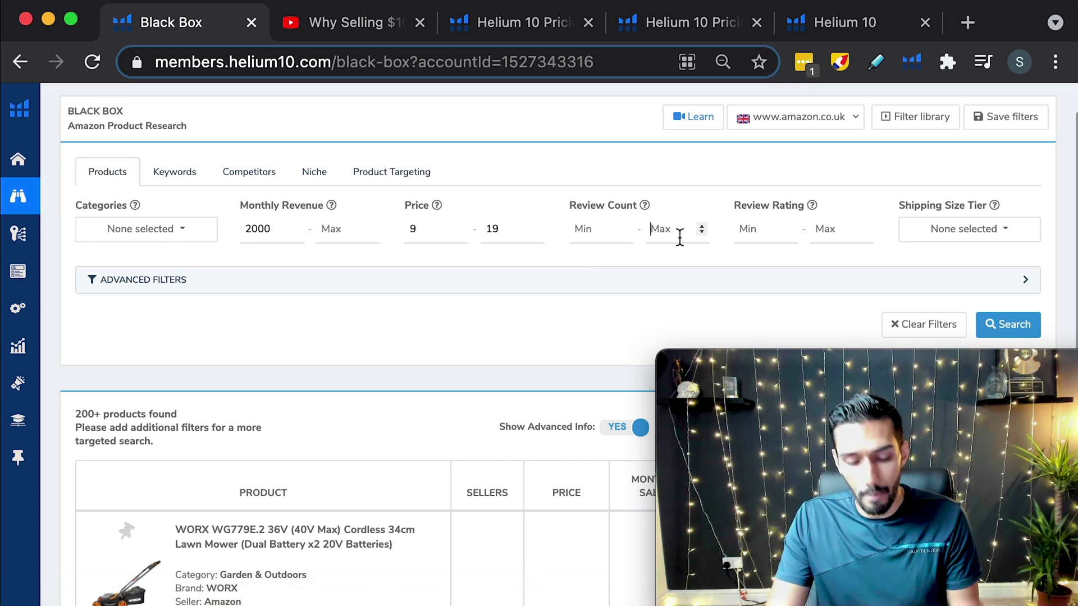
text(9)
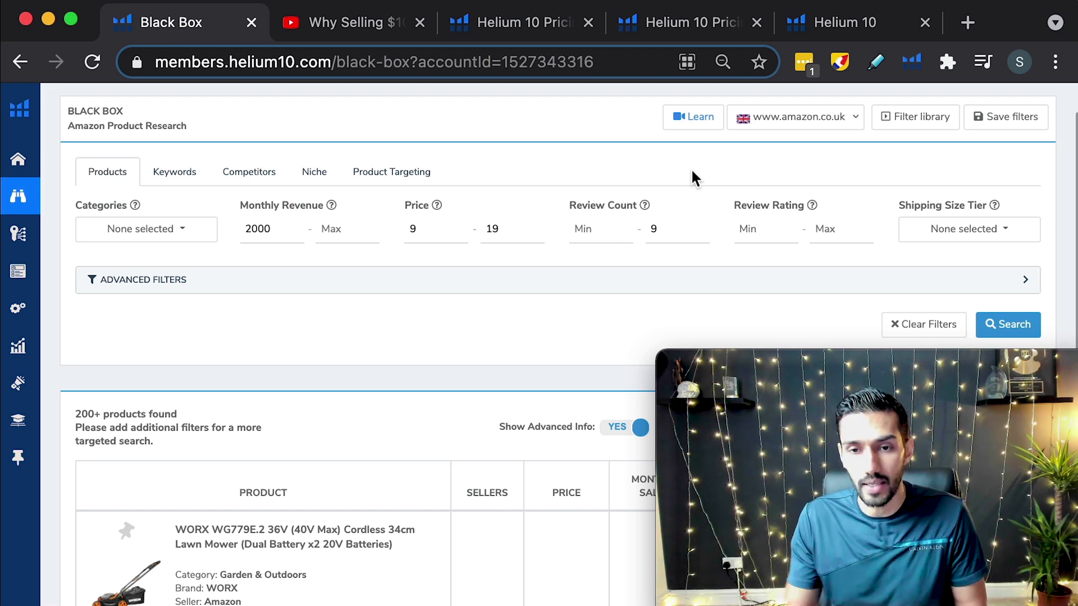
scroll(660, 221, down, 1)
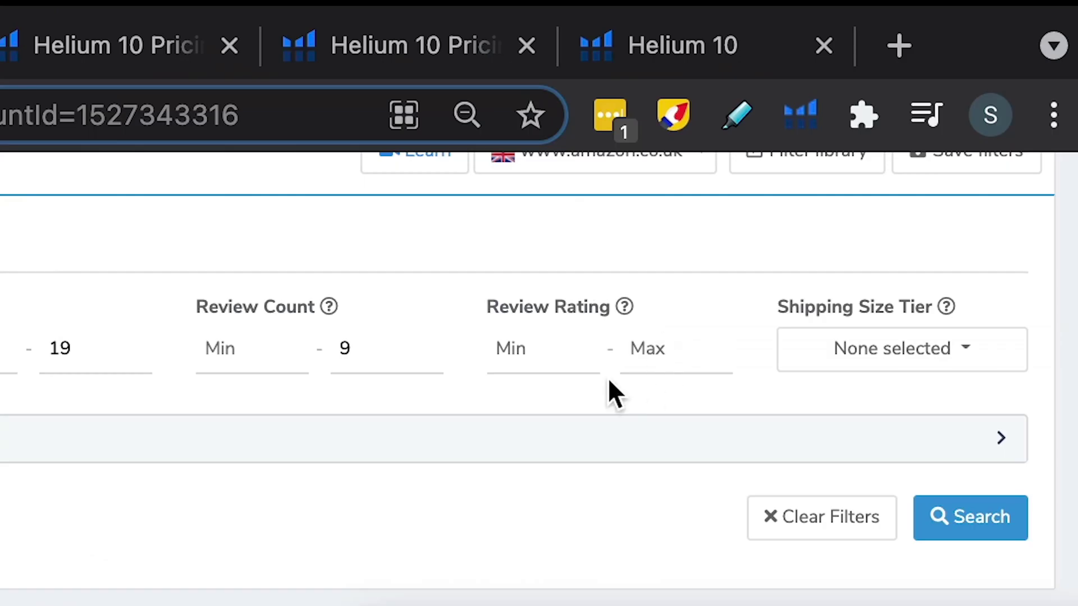
scroll(601, 433, down, 1)
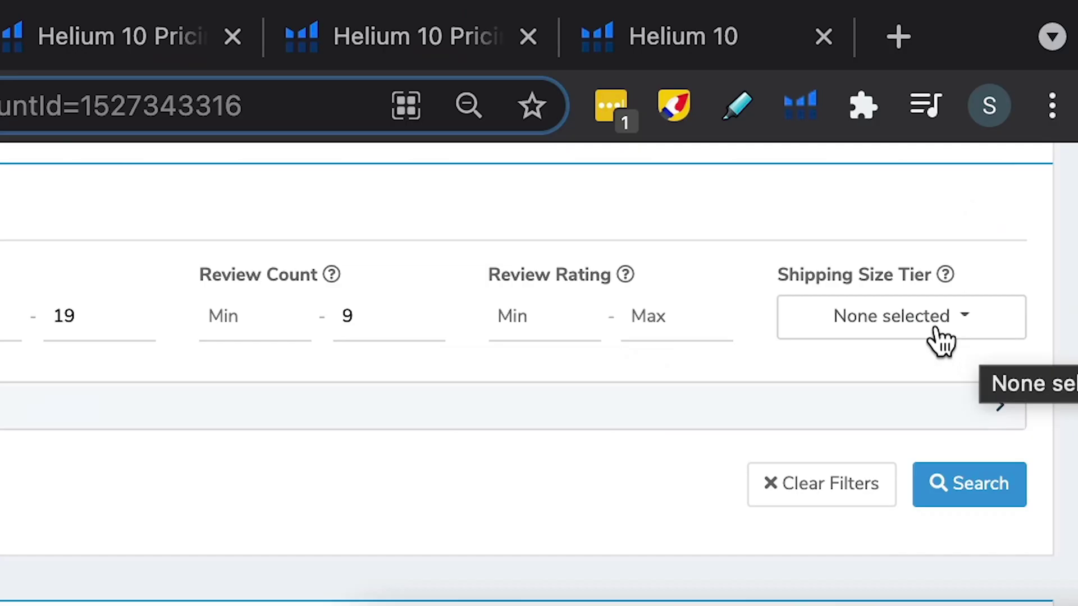
- Add Small Oversize, Small/Large Letter, Small/Standard Envelope and Standard Parcel shipping size tiers
click(985, 189)
scroll(935, 210, down, 1)
click(832, 323)
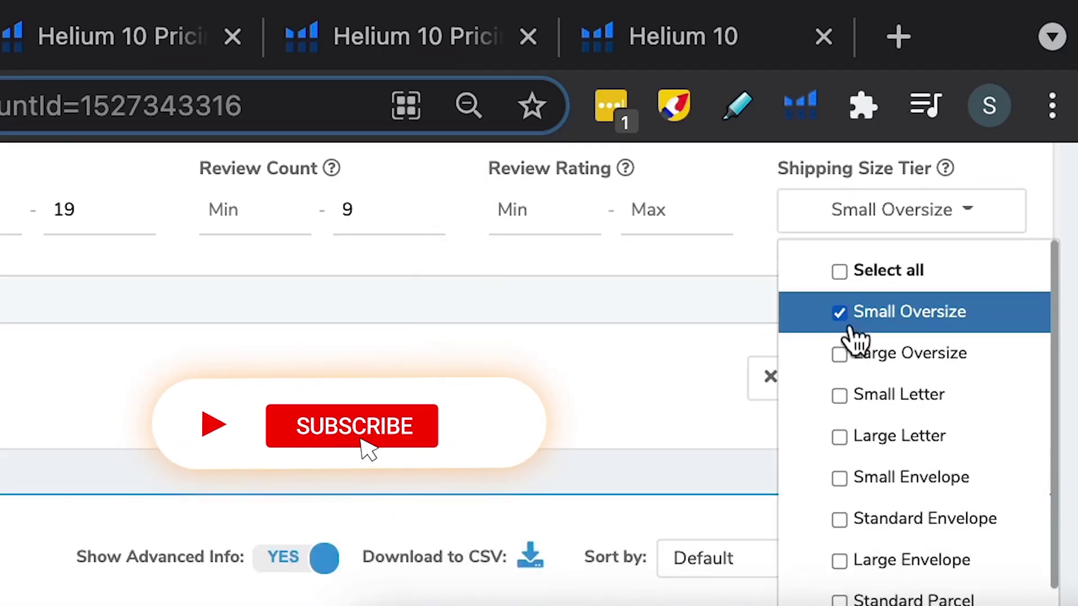
click(842, 393)
click(830, 443)
scroll(825, 442, down, 1)
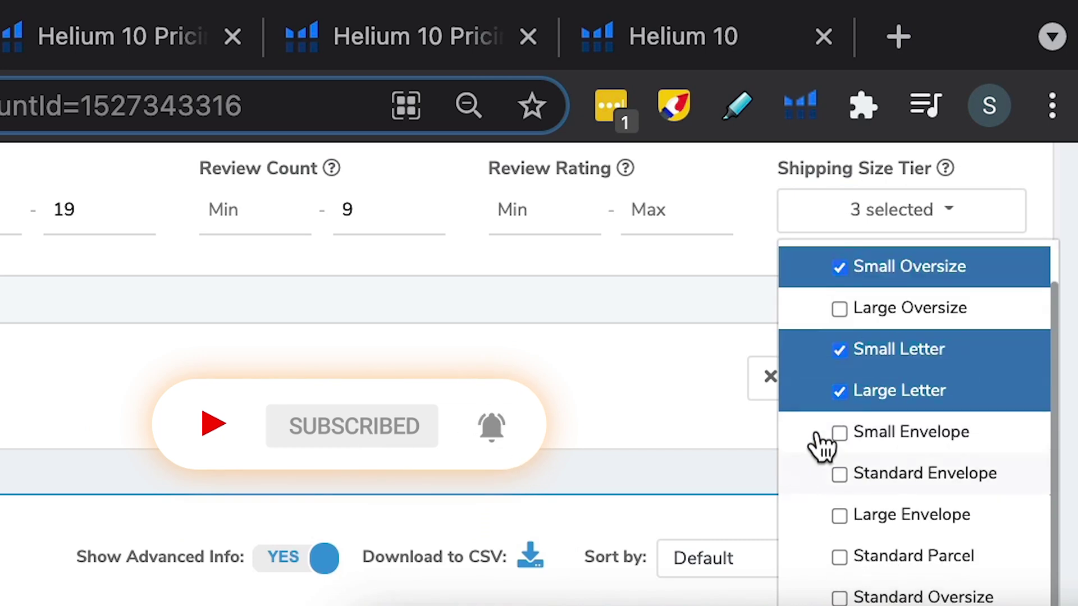
click(839, 435)
click(840, 475)
scroll(857, 477, down, 2)
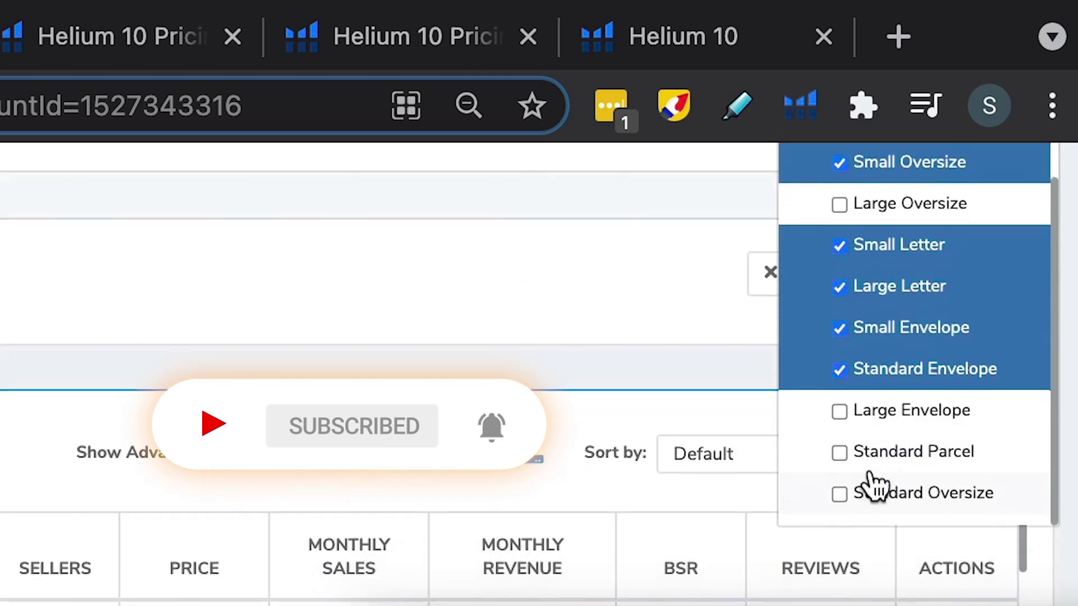
click(838, 453)
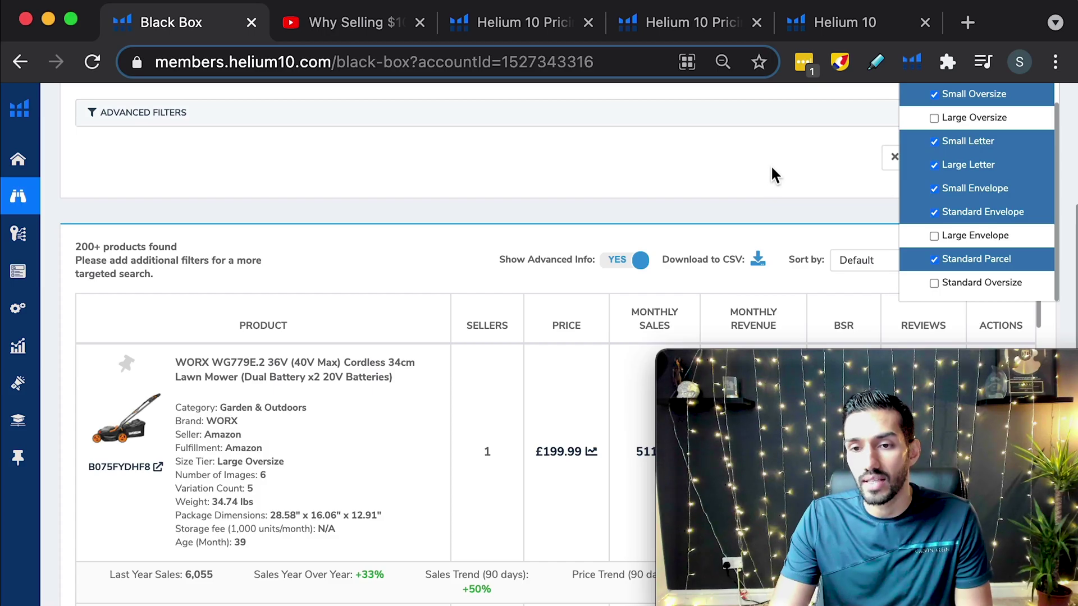
click(772, 174)
- Expand the Advanced Filters section, look through it, then collapse it again
scroll(823, 215, up, 2)
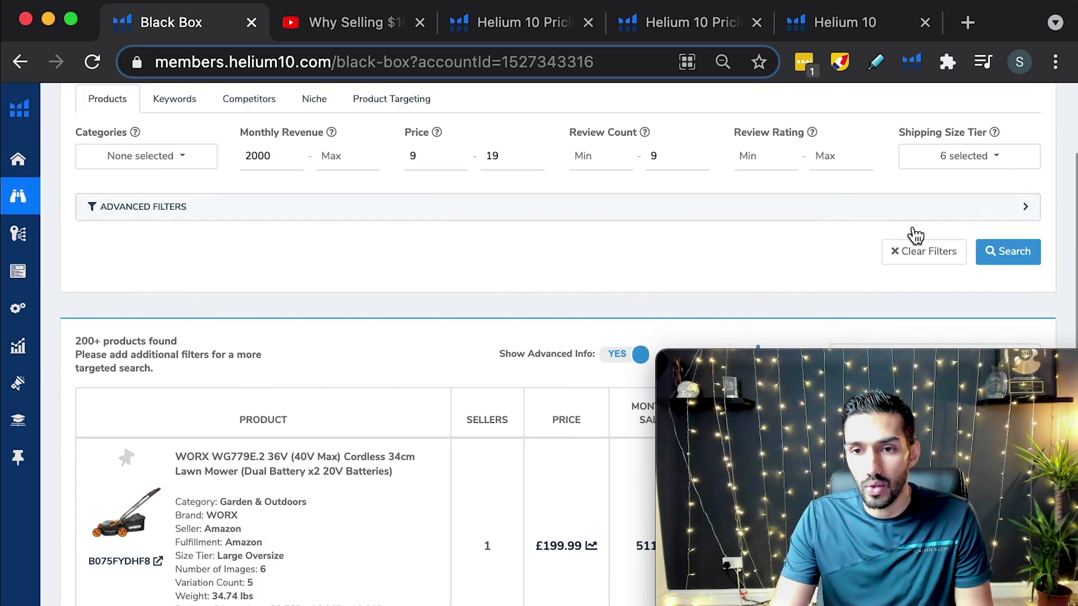
click(159, 208)
scroll(373, 241, down, 2)
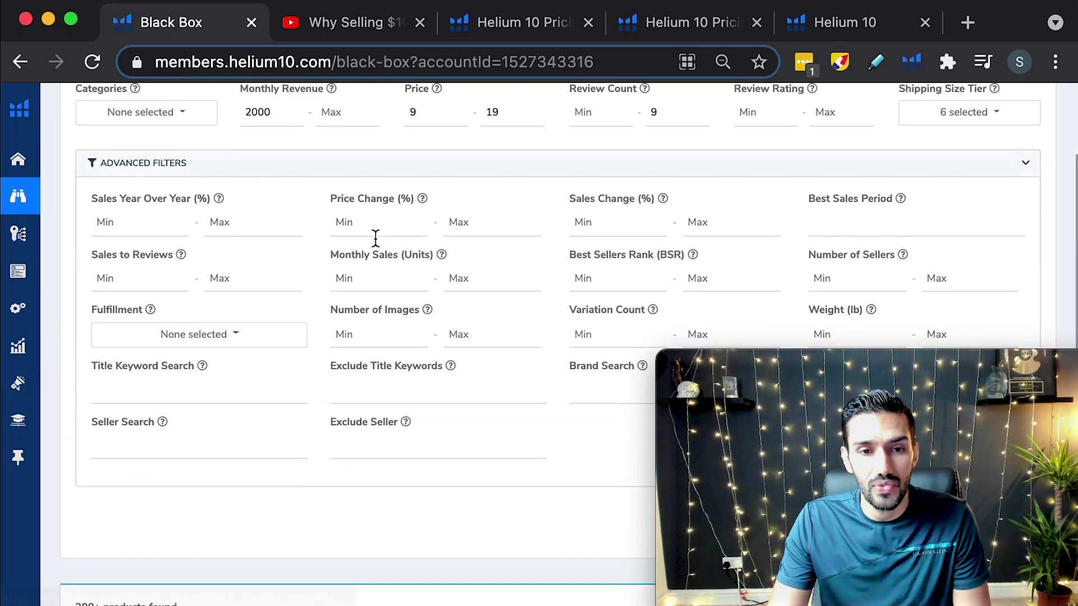
scroll(375, 238, up, 2)
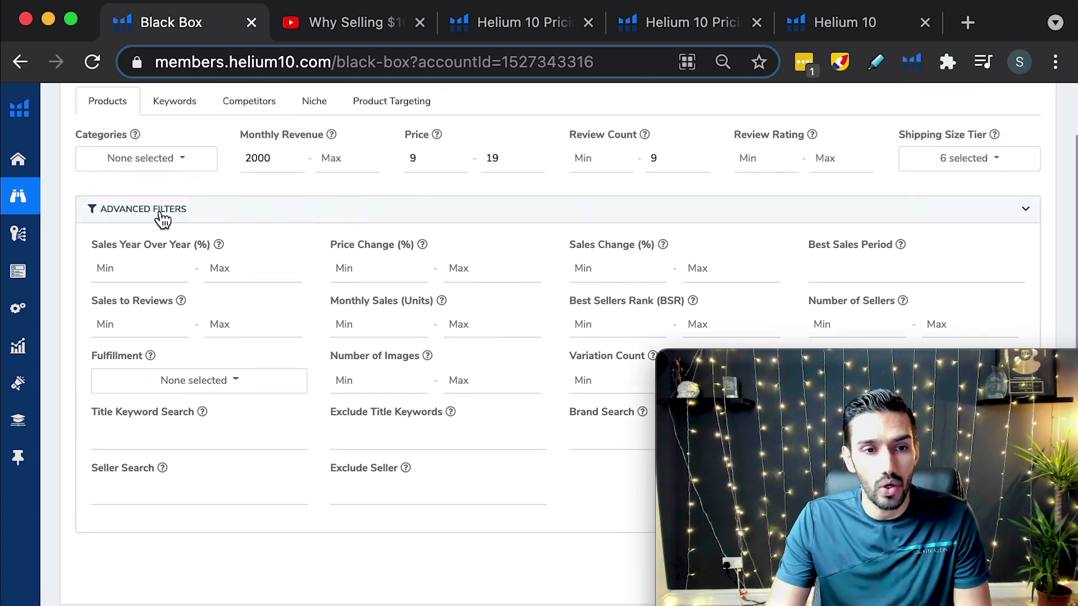
click(999, 216)
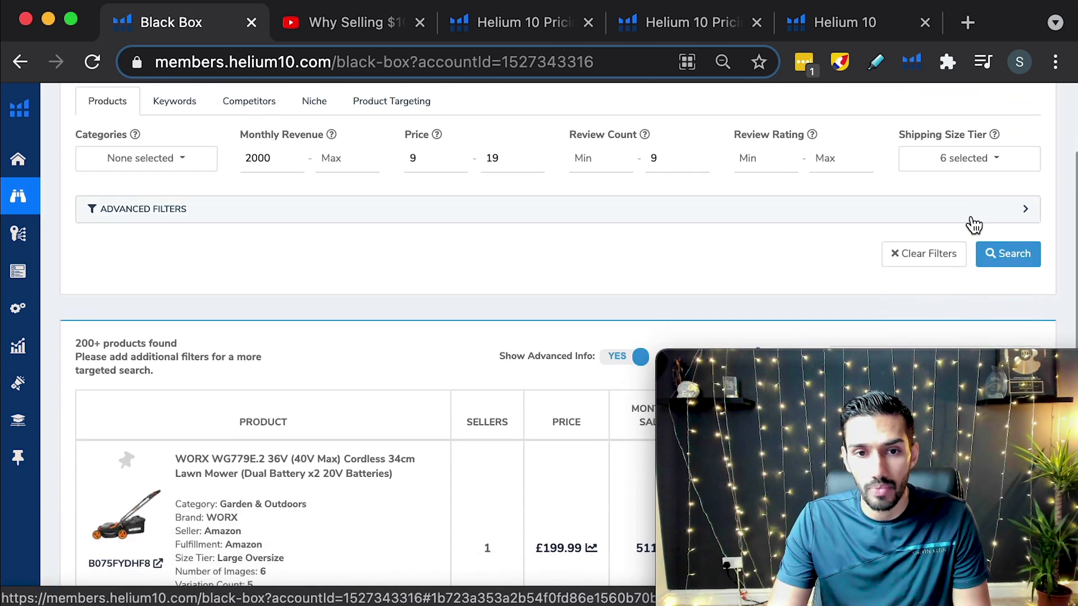
scroll(974, 224, down, 1)
- Rerun the Black Box search with the new filters and scan the 200+ results
click(1008, 235)
scroll(632, 252, up, 2)
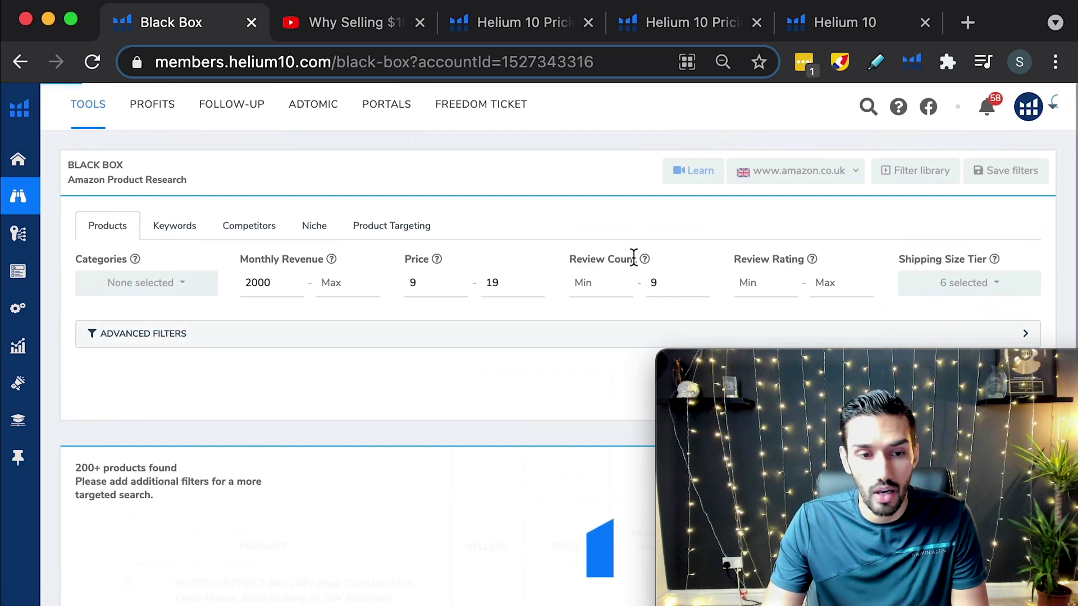
scroll(629, 253, up, 1)
scroll(629, 253, down, 3)
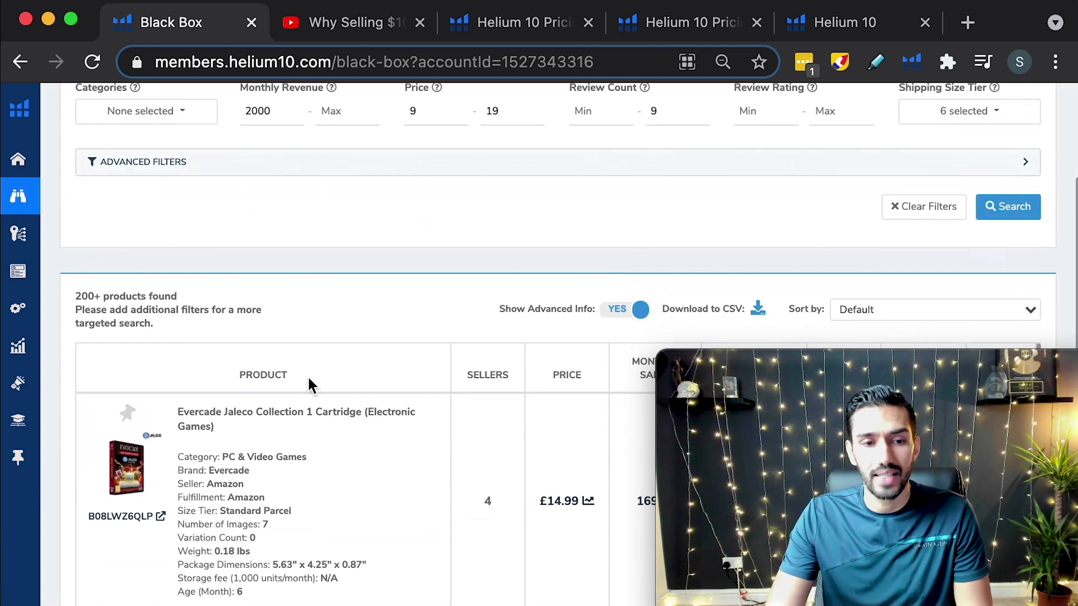
scroll(578, 361, down, 3)
scroll(578, 361, up, 3)
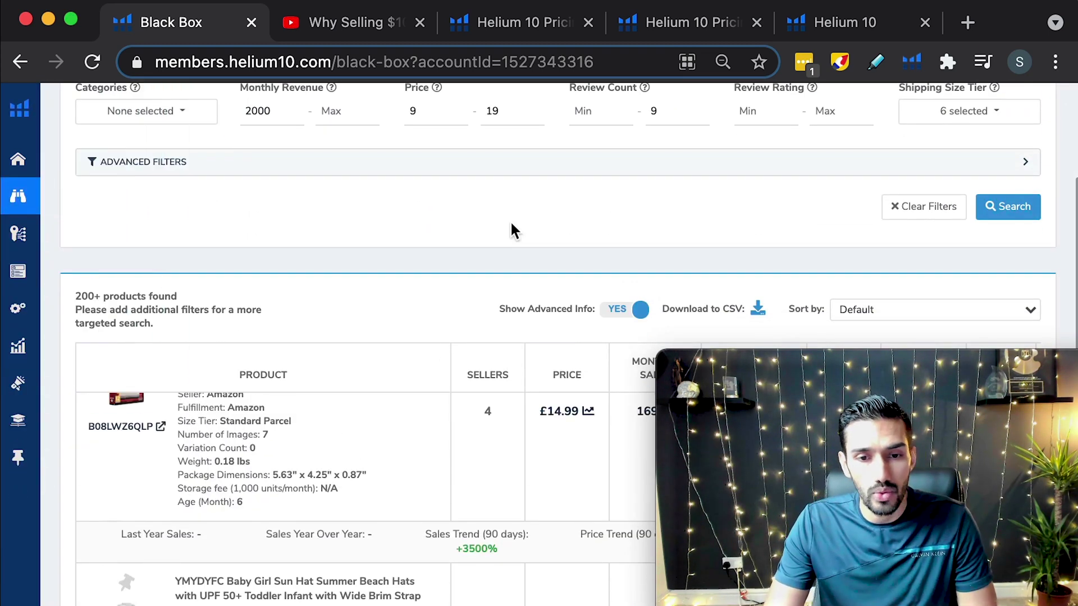
scroll(510, 230, down, 3)
scroll(510, 220, down, 2)
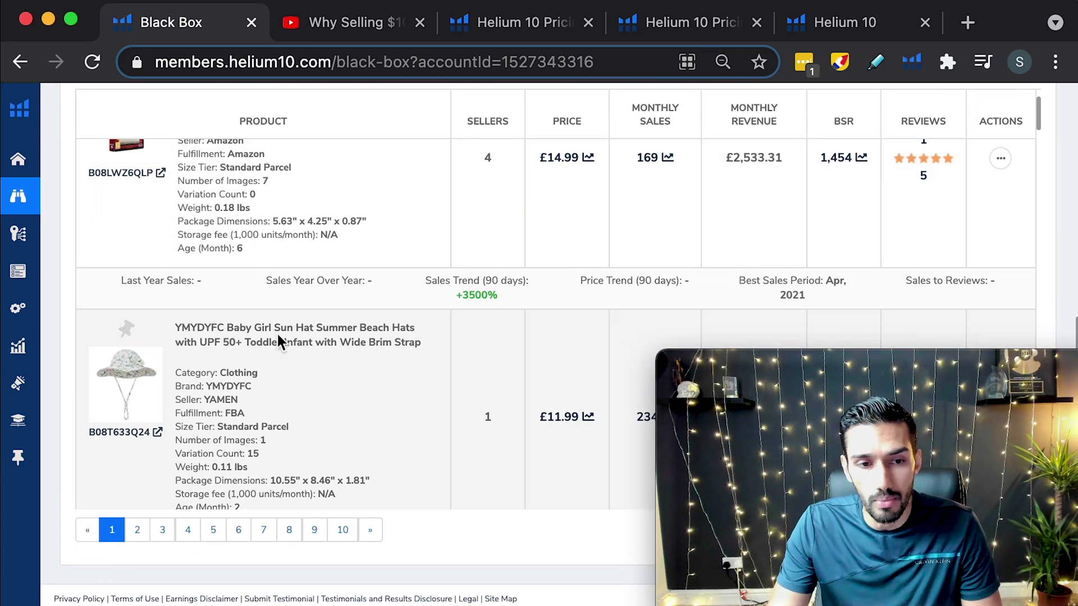
scroll(277, 332, up, 2)
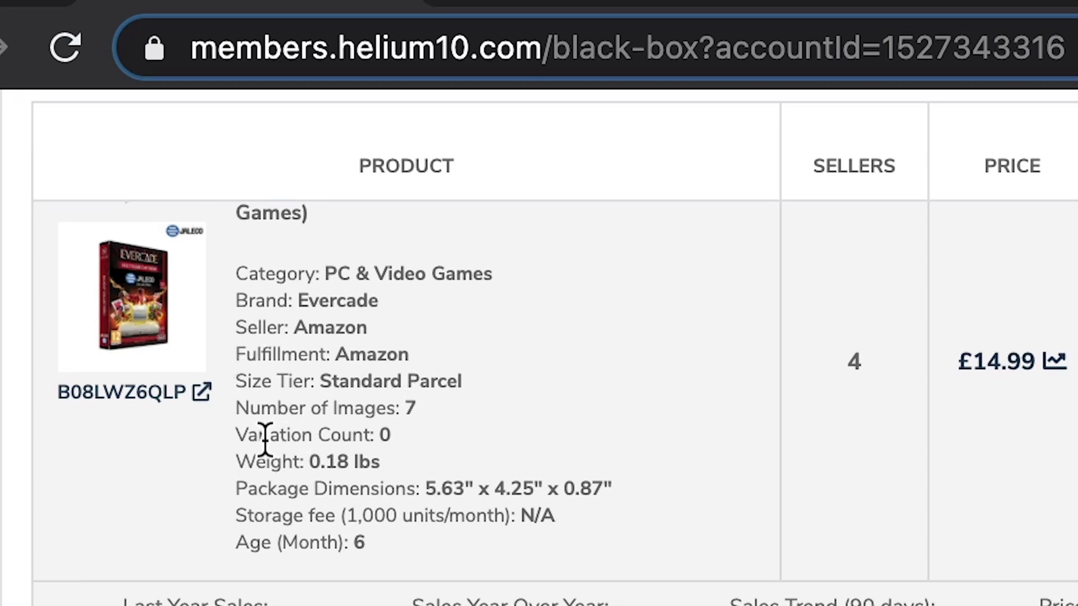
- Highlight the top Evercade Jaleco cartridge's variation count, weight and age in months
drag(264, 436, 390, 436)
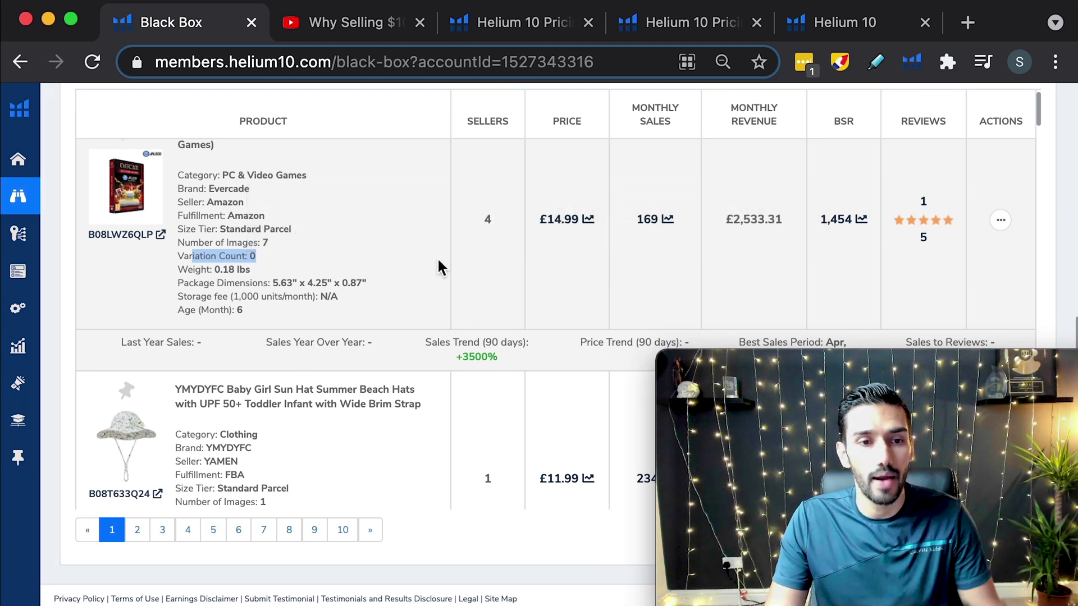
scroll(437, 257, down, 1)
drag(178, 247, 250, 248)
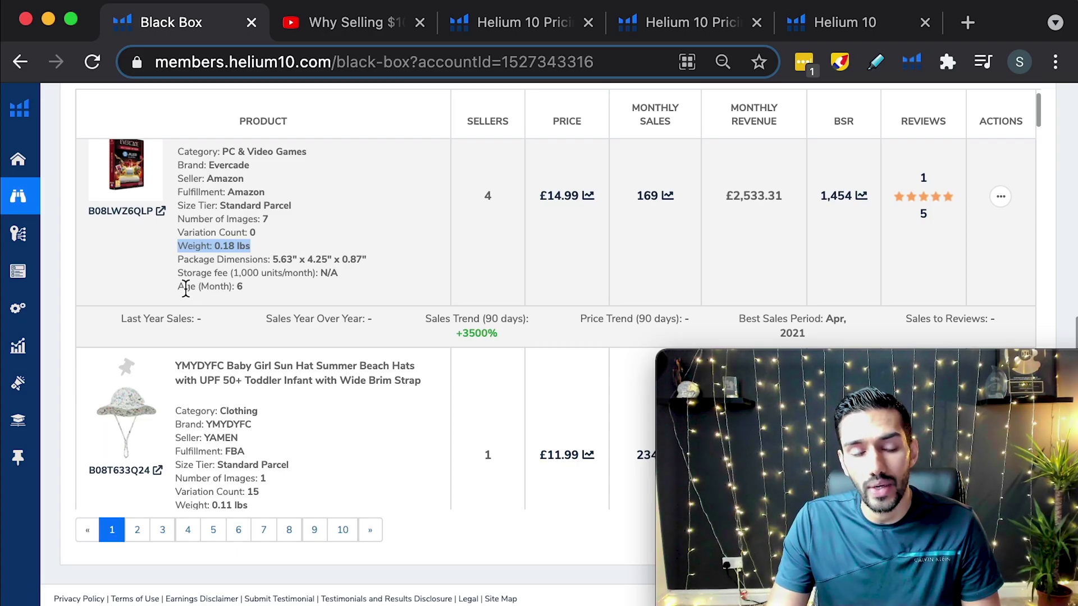
drag(186, 288, 245, 286)
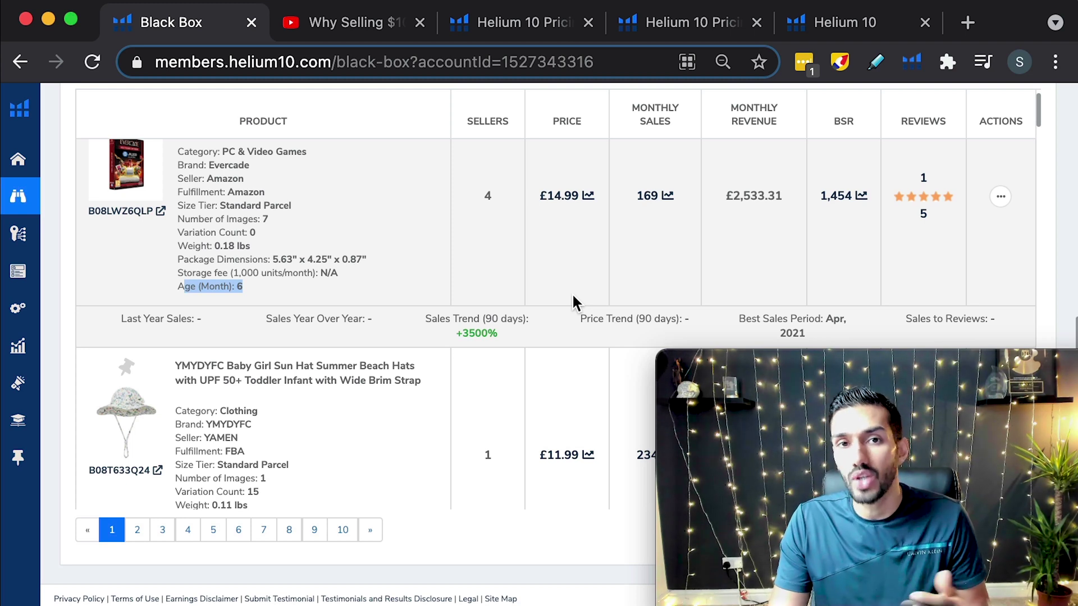
scroll(572, 292, up, 1)
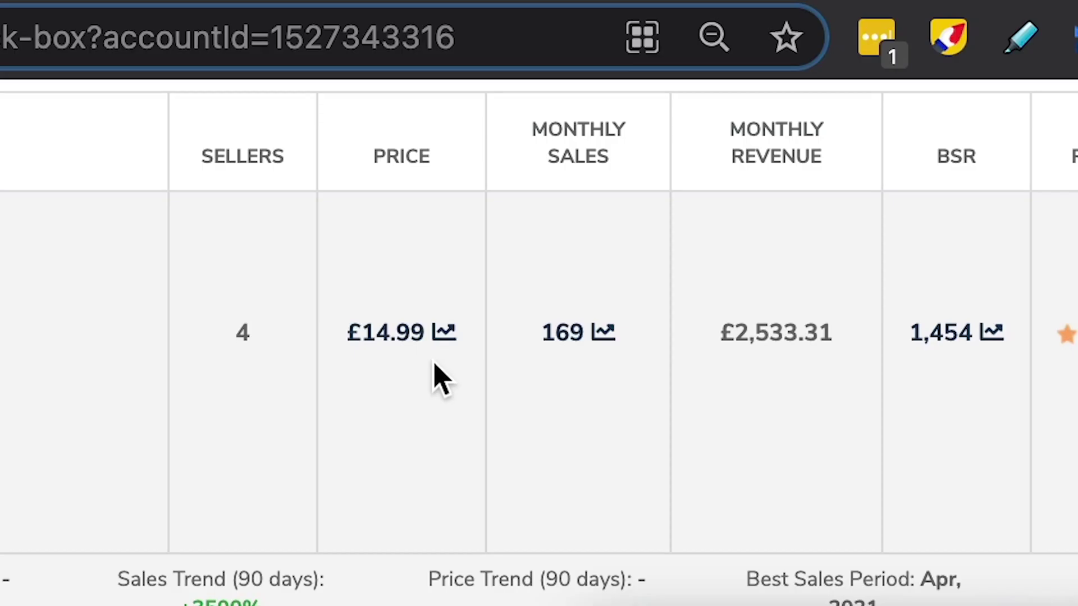
scroll(236, 474, up, 3)
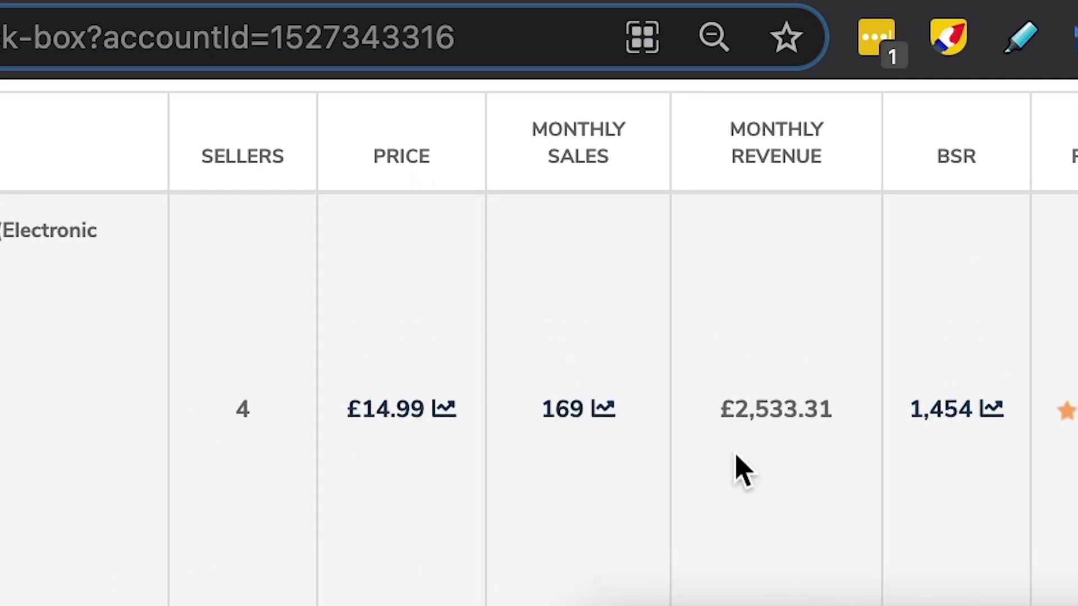
scroll(192, 505, up, 5)
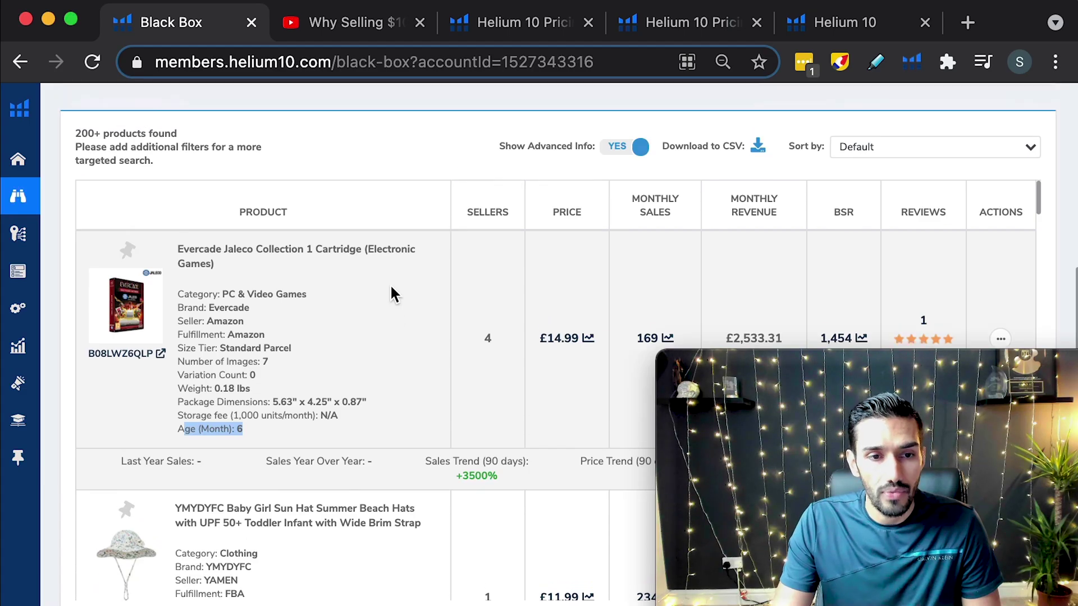
scroll(391, 289, up, 3)
scroll(390, 290, down, 5)
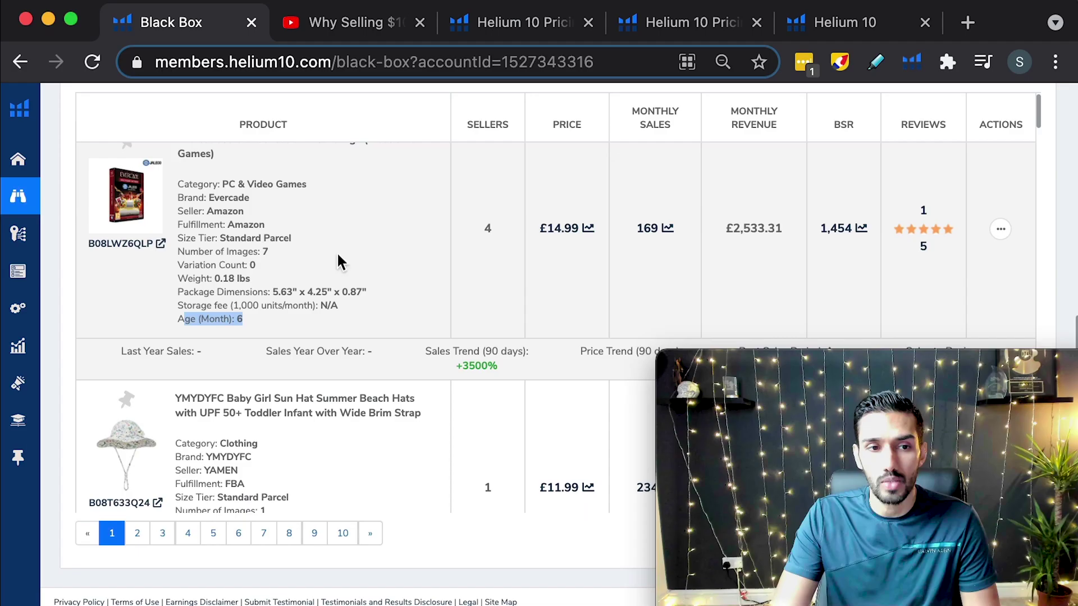
- Open the £14.99 Evercade Jaleco Collection 1 Cartridge Amazon listing in a new tab, then return to Black Box
click(162, 247)
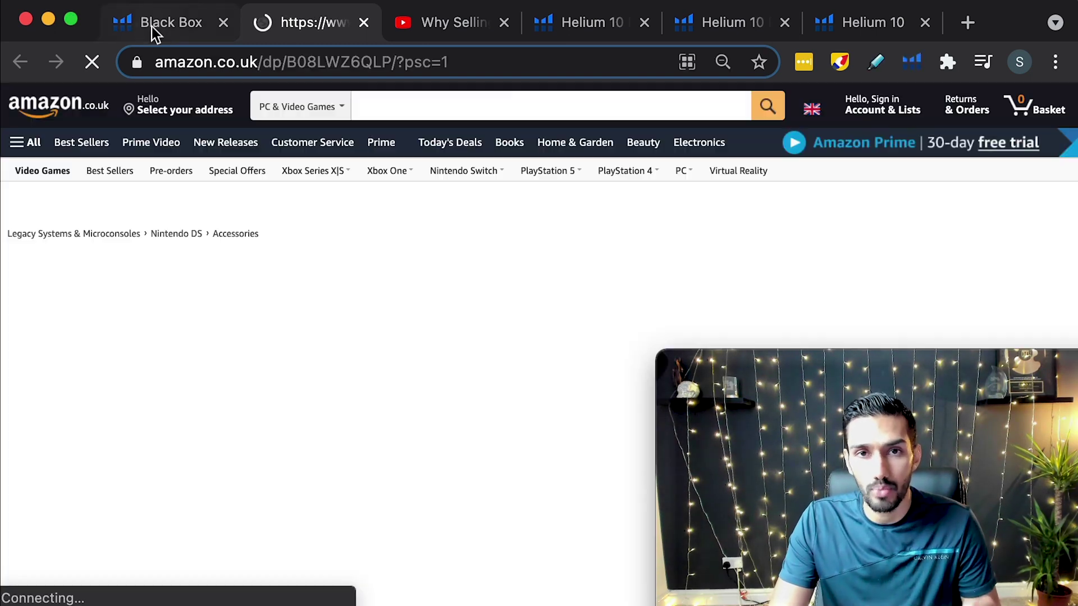
scroll(416, 312, down, 5)
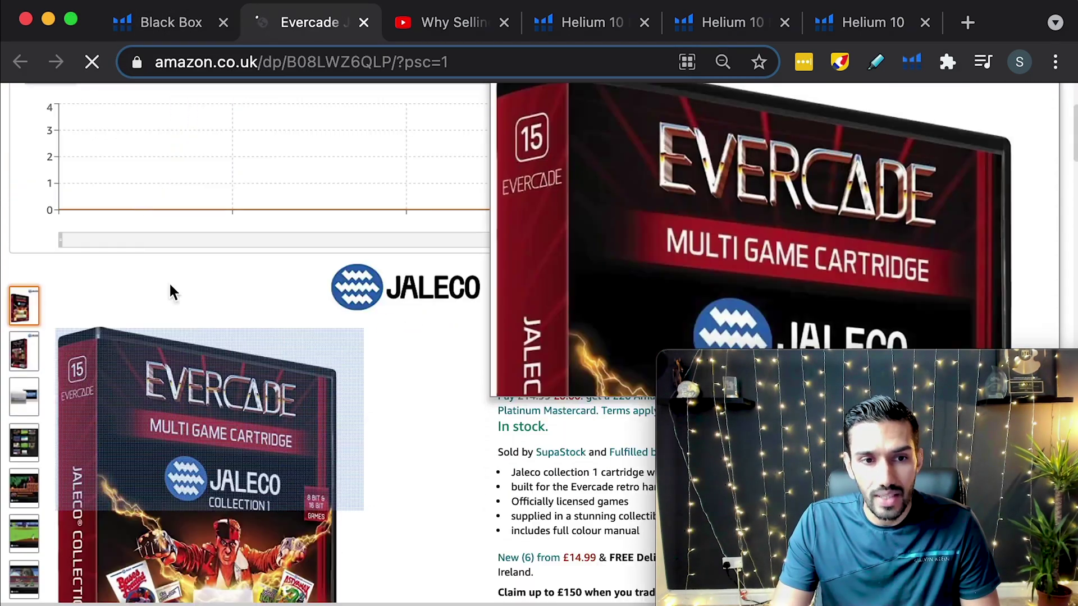
scroll(575, 307, down, 3)
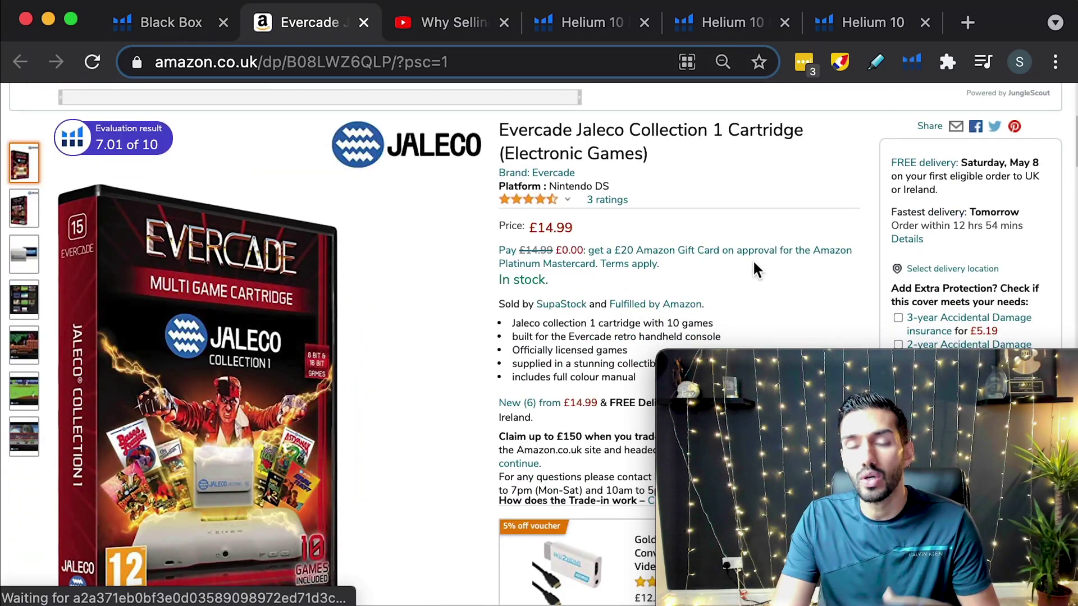
click(175, 25)
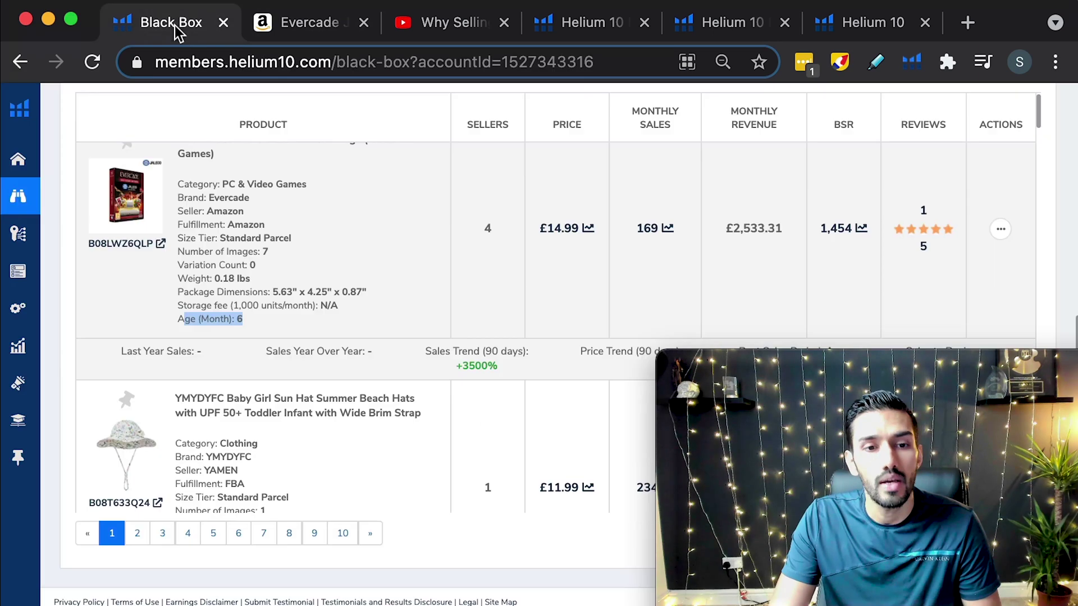
- Set advanced filters to at most 2 sellers and a maximum variation count of 1
scroll(416, 328, up, 1)
scroll(426, 320, up, 8)
scroll(430, 326, down, 2)
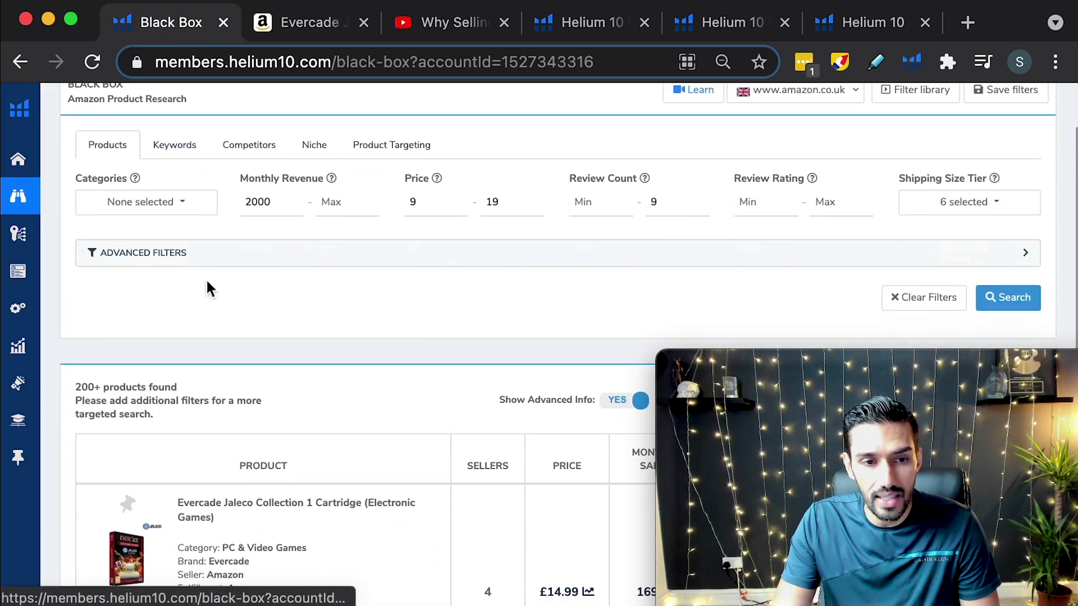
click(147, 255)
scroll(424, 281, down, 3)
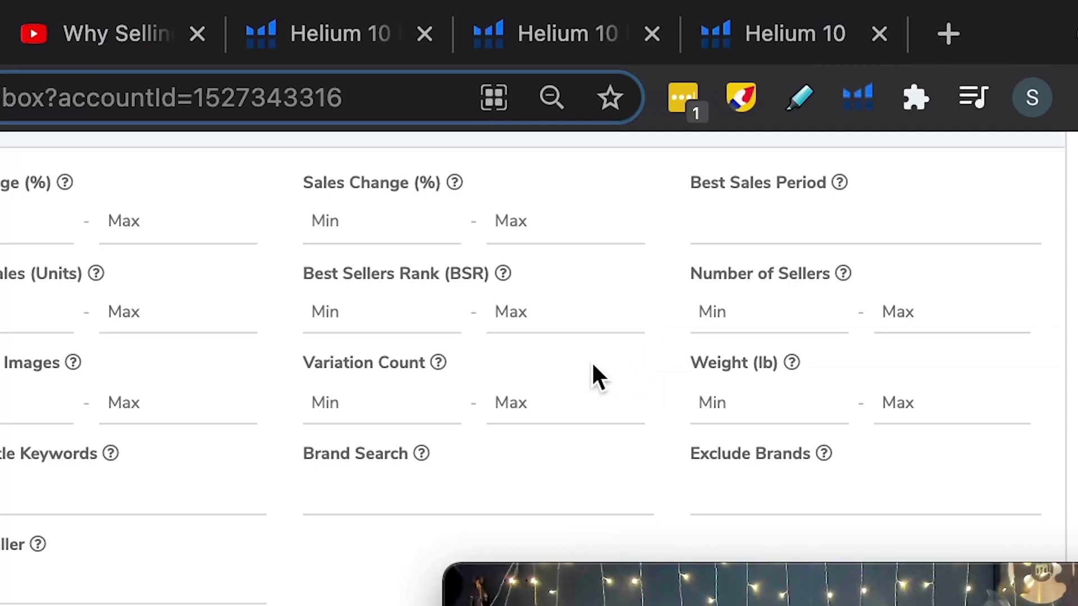
click(955, 199)
text(2)
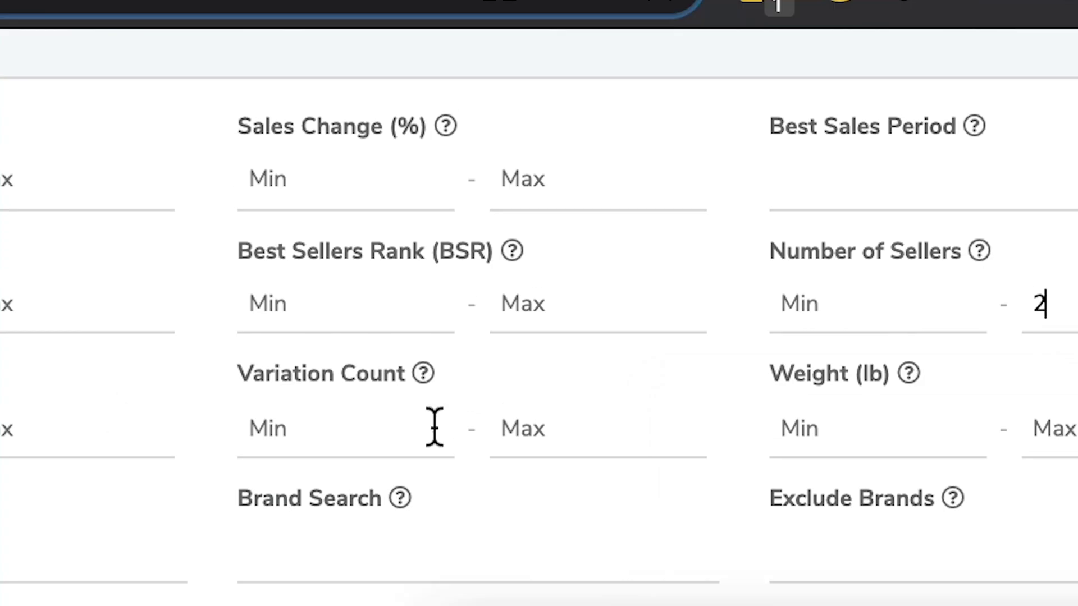
click(573, 435)
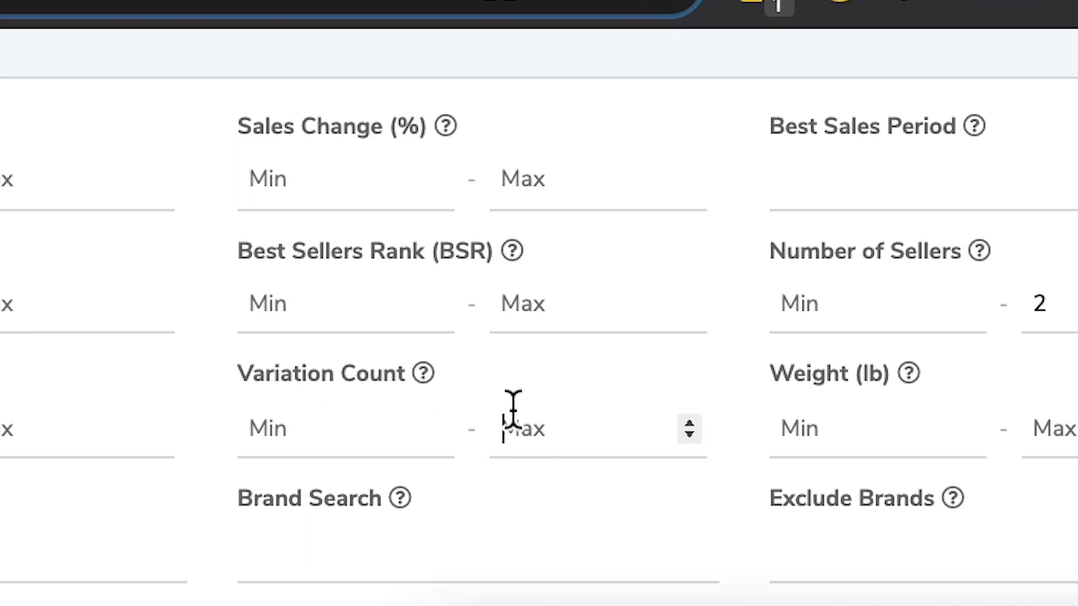
text(1)
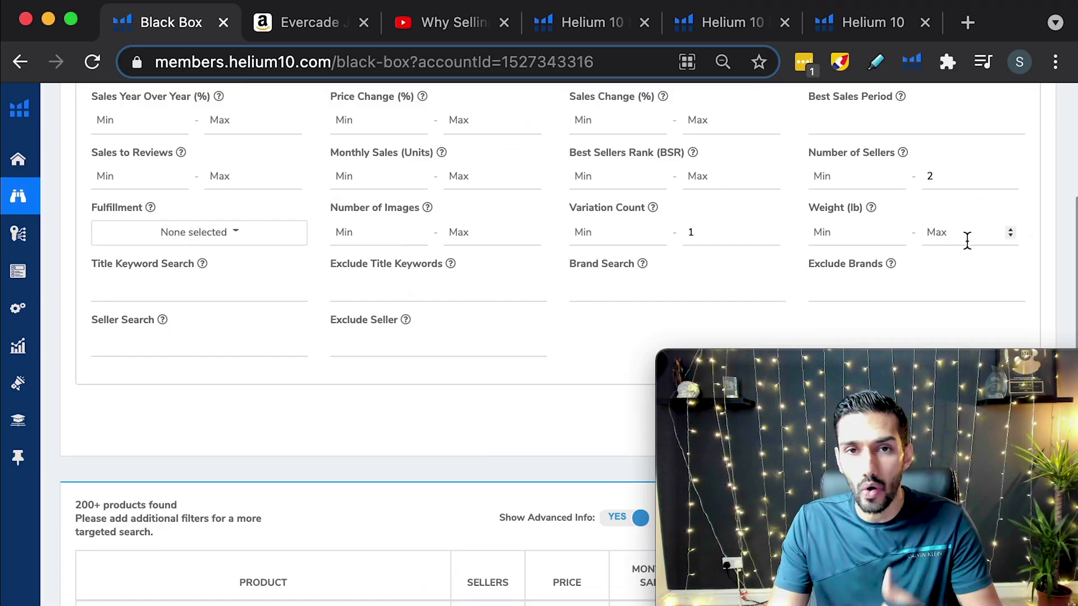
- Scroll back up from the 153 results to the Categories, Monthly Revenue and Price filters
scroll(522, 243, up, 2)
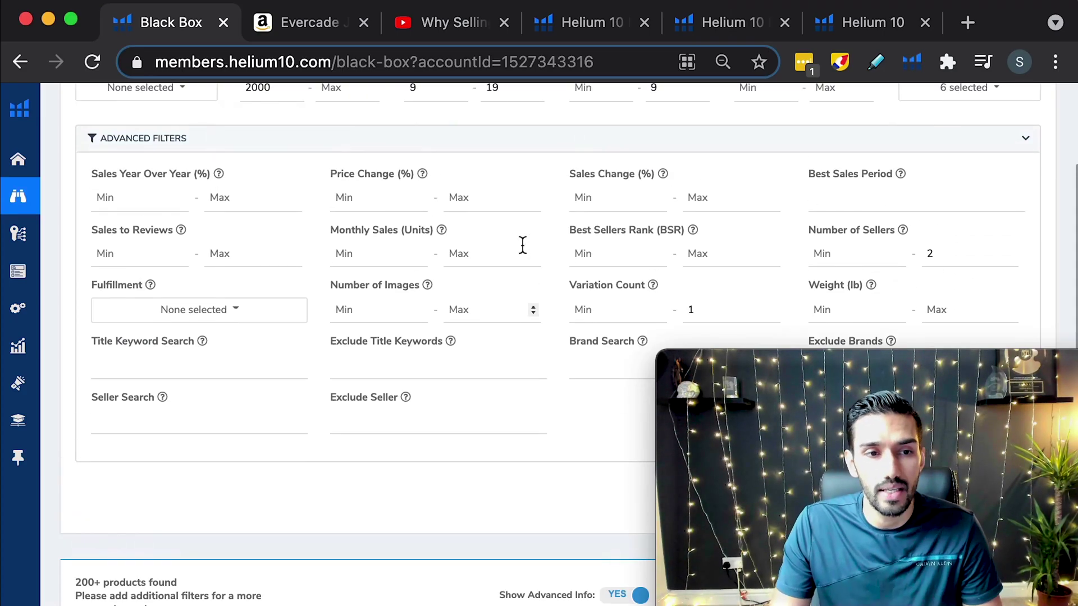
scroll(584, 304, down, 5)
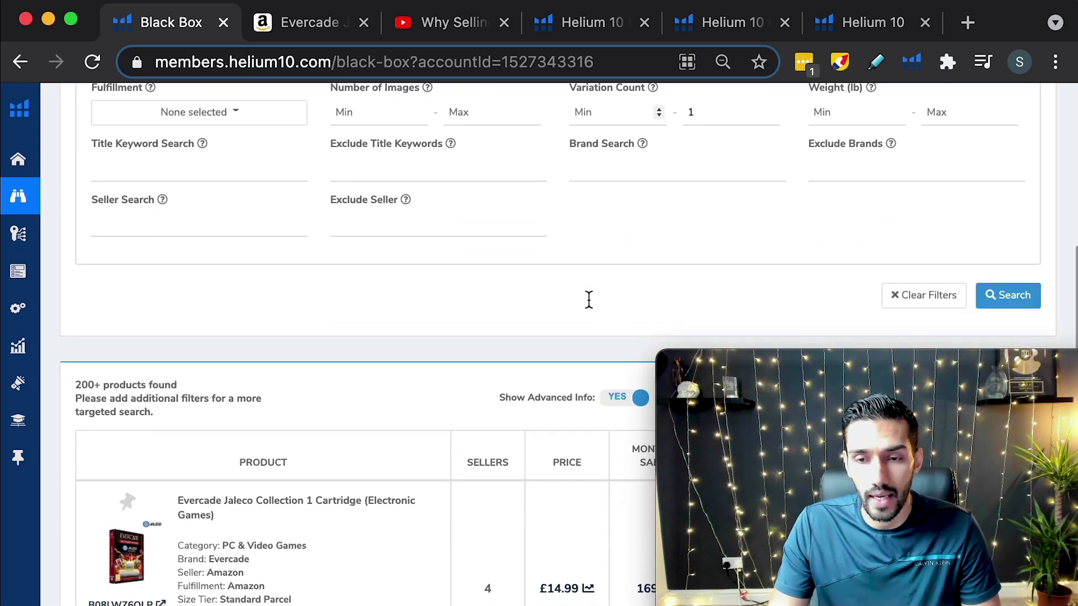
scroll(467, 264, up, 8)
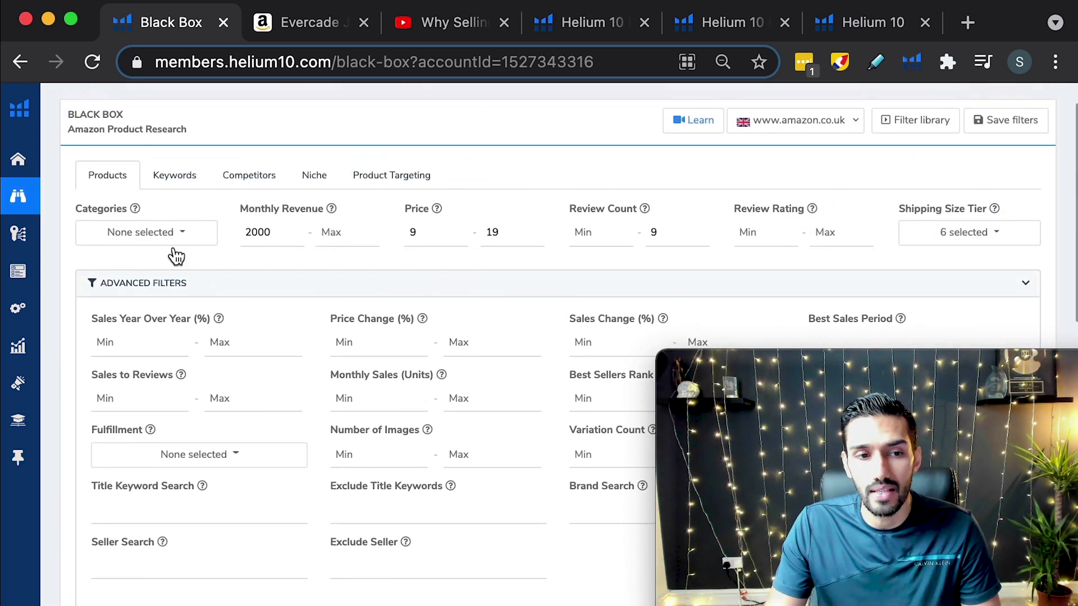
scroll(487, 261, down, 8)
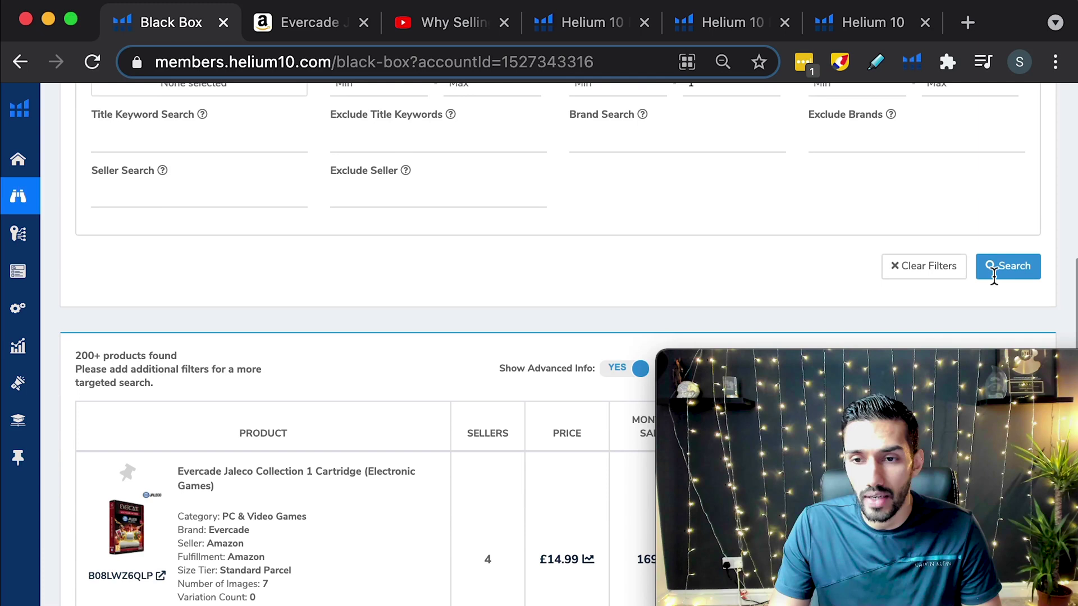
scroll(679, 279, up, 8)
scroll(659, 269, down, 7)
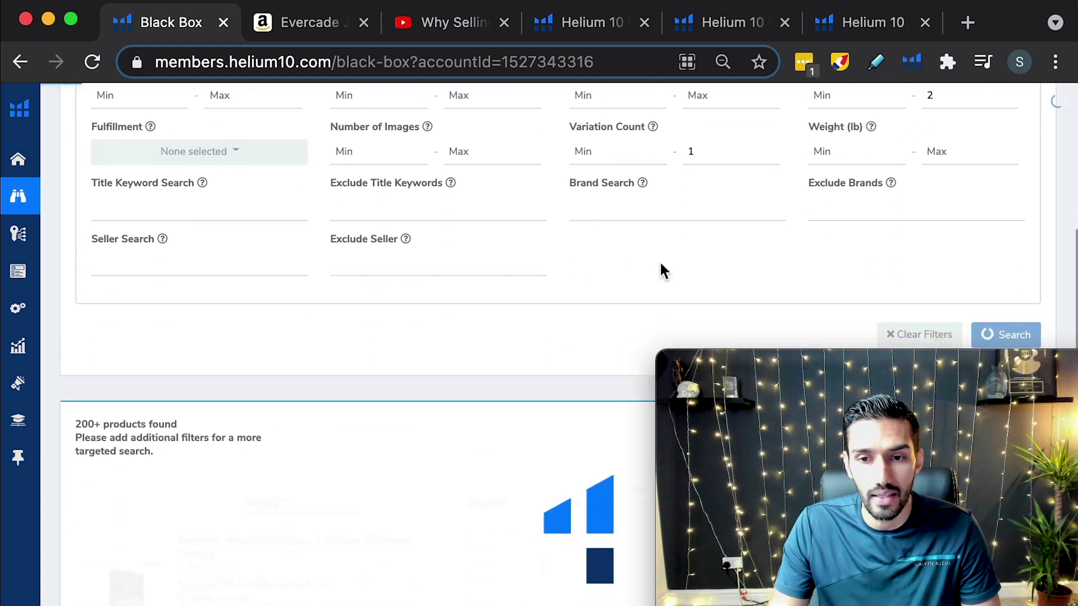
scroll(781, 261, up, 6)
scroll(541, 272, down, 10)
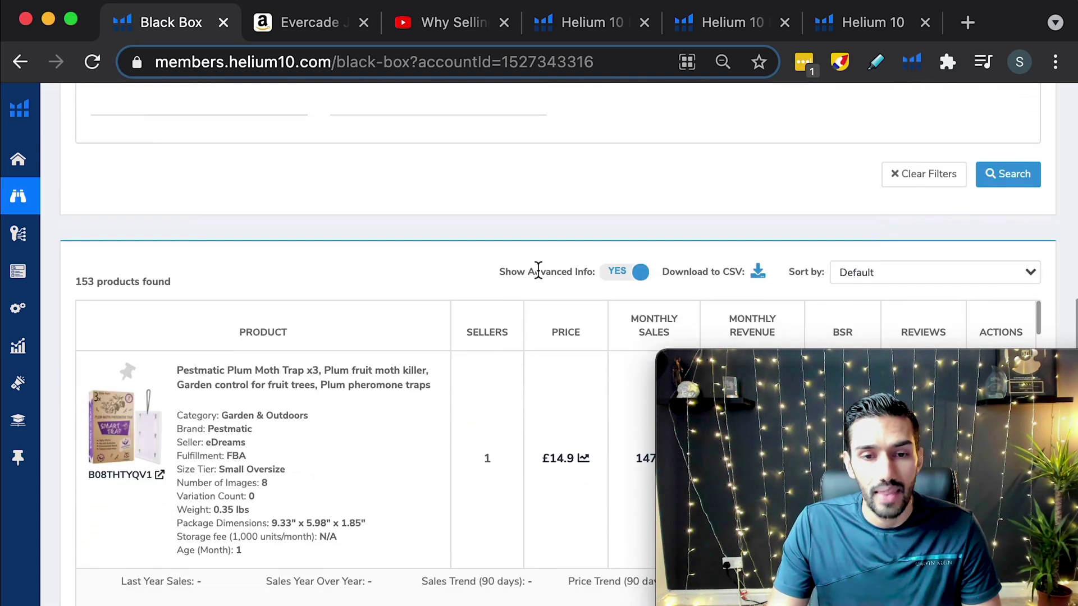
mouse_move(66, 285)
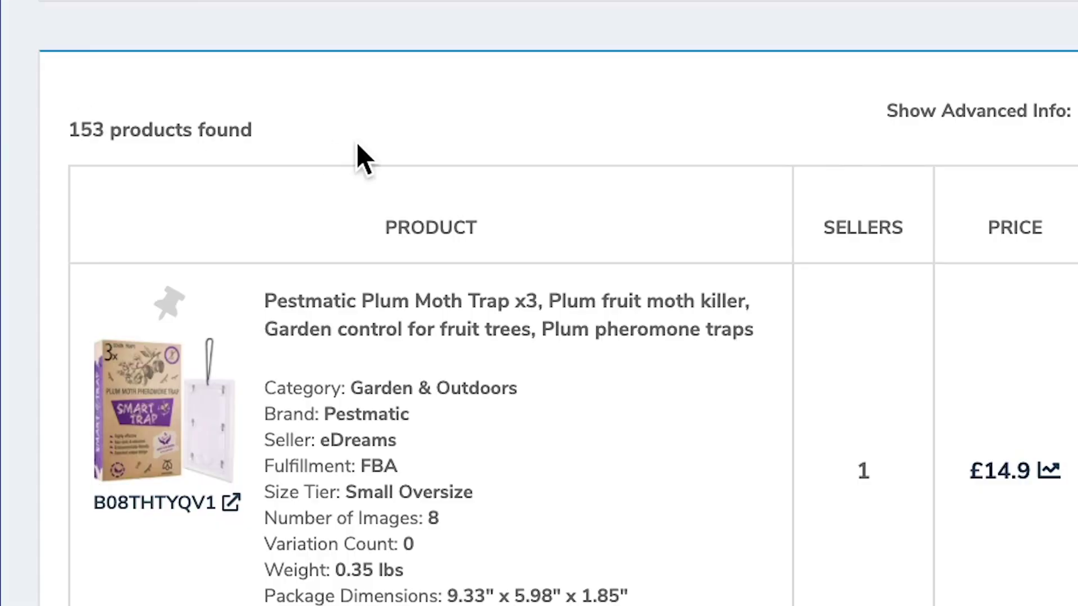
scroll(223, 286, up, 4)
scroll(223, 285, up, 5)
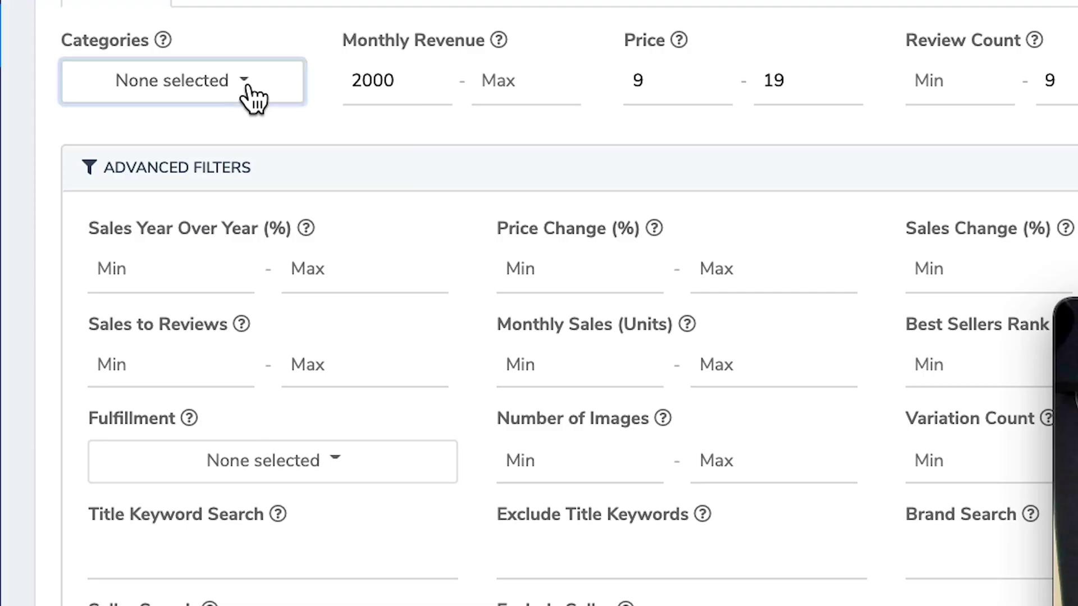
- Browse the Categories list from Baby Products to Watches, leaving every category unchecked
click(253, 96)
scroll(313, 303, down, 3)
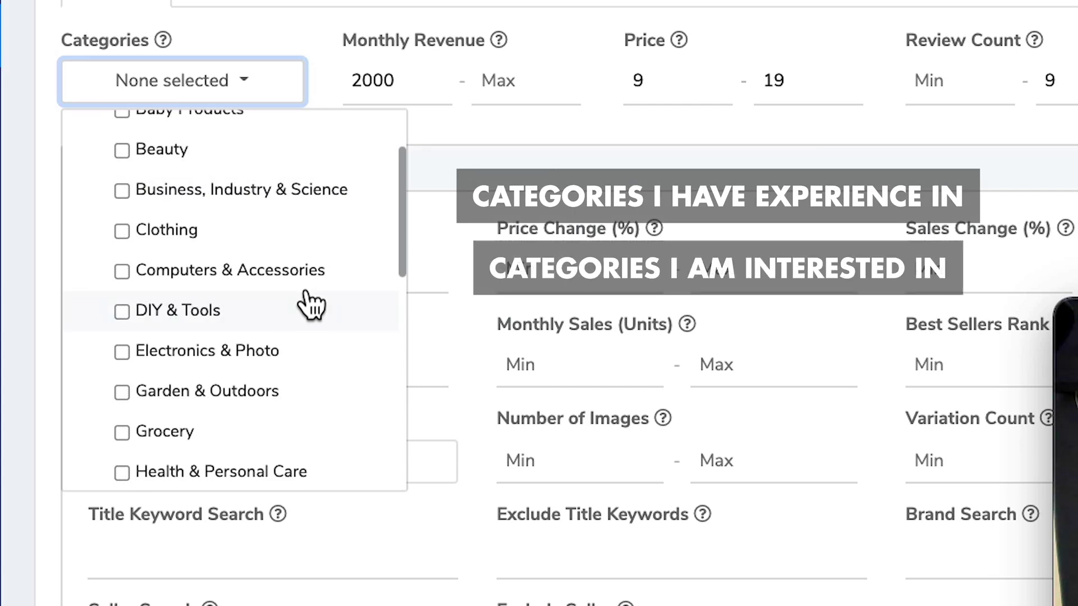
scroll(311, 305, down, 2)
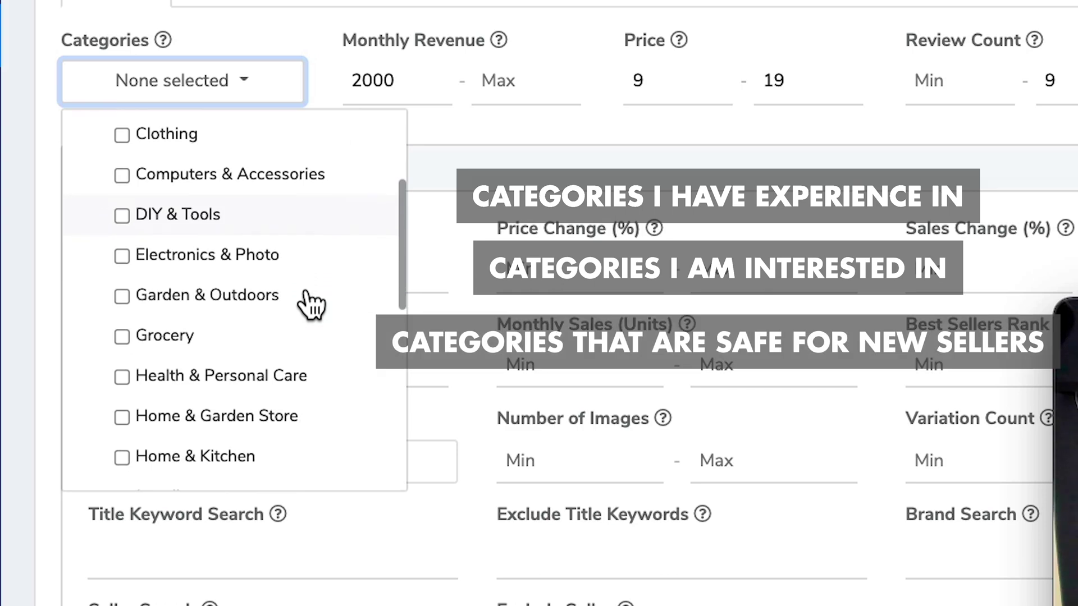
scroll(310, 304, down, 1)
scroll(308, 302, down, 8)
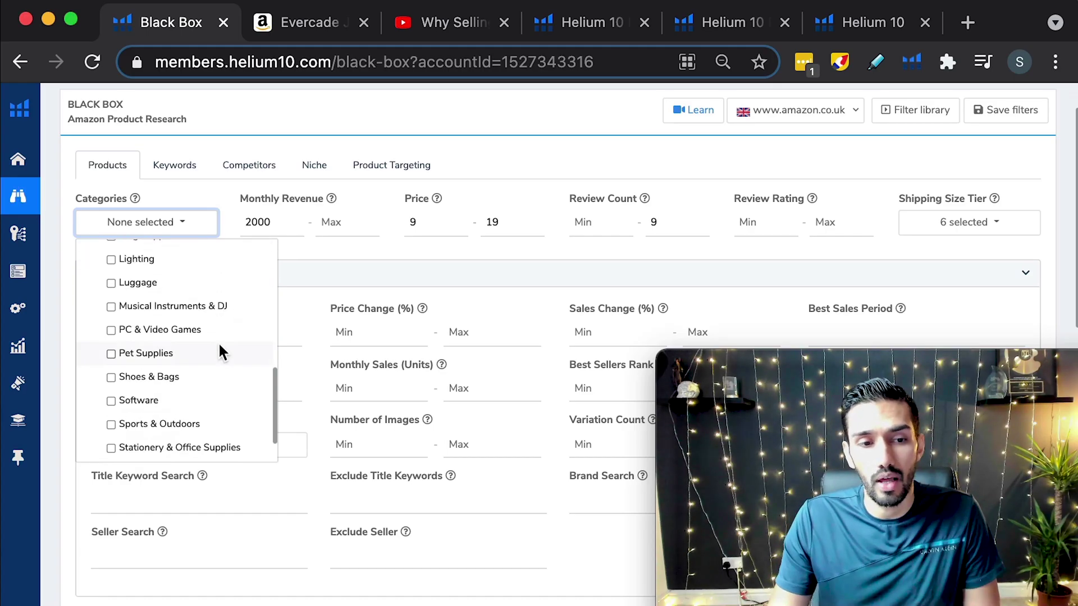
scroll(193, 382, down, 2)
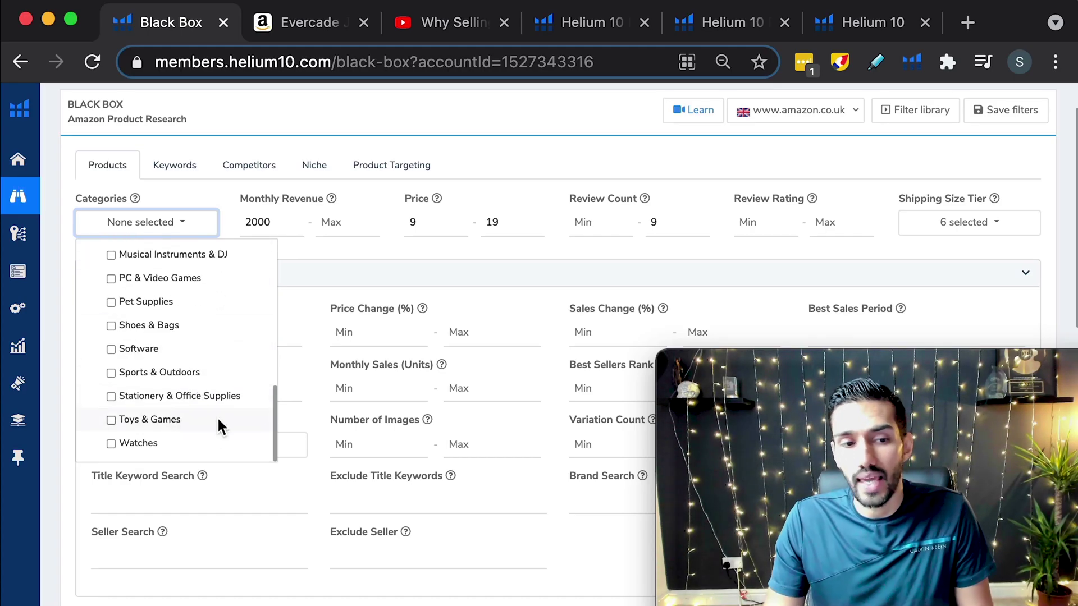
scroll(204, 392, up, 2)
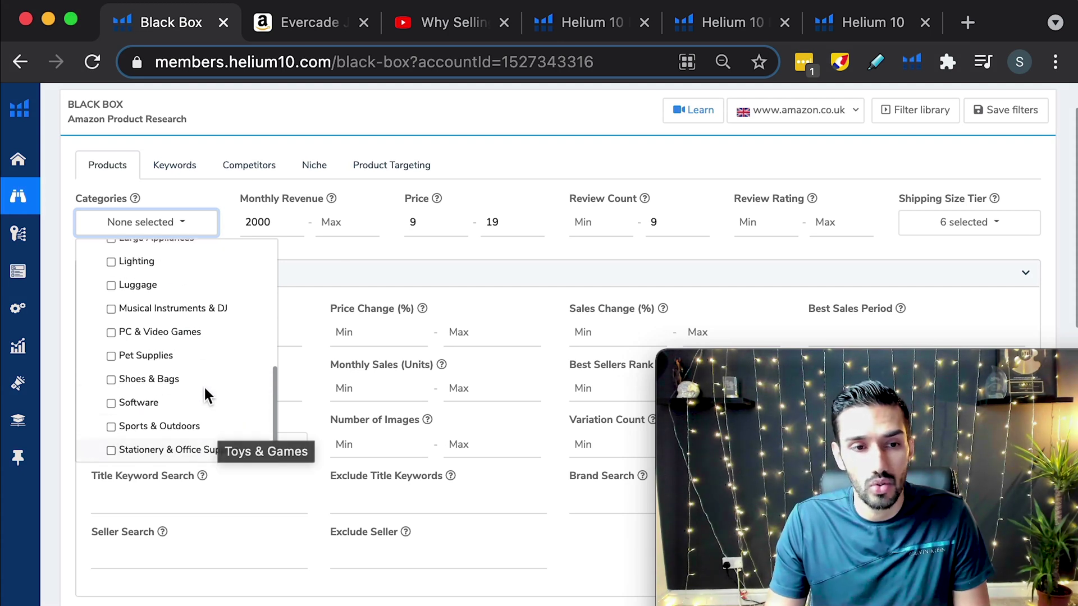
scroll(204, 393, up, 10)
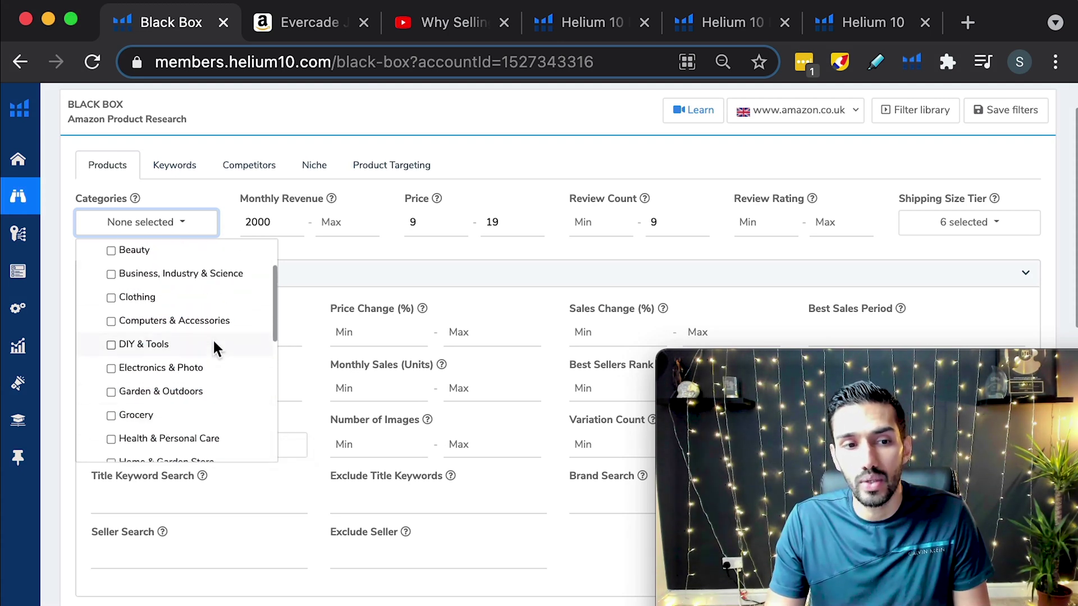
scroll(214, 342, up, 1)
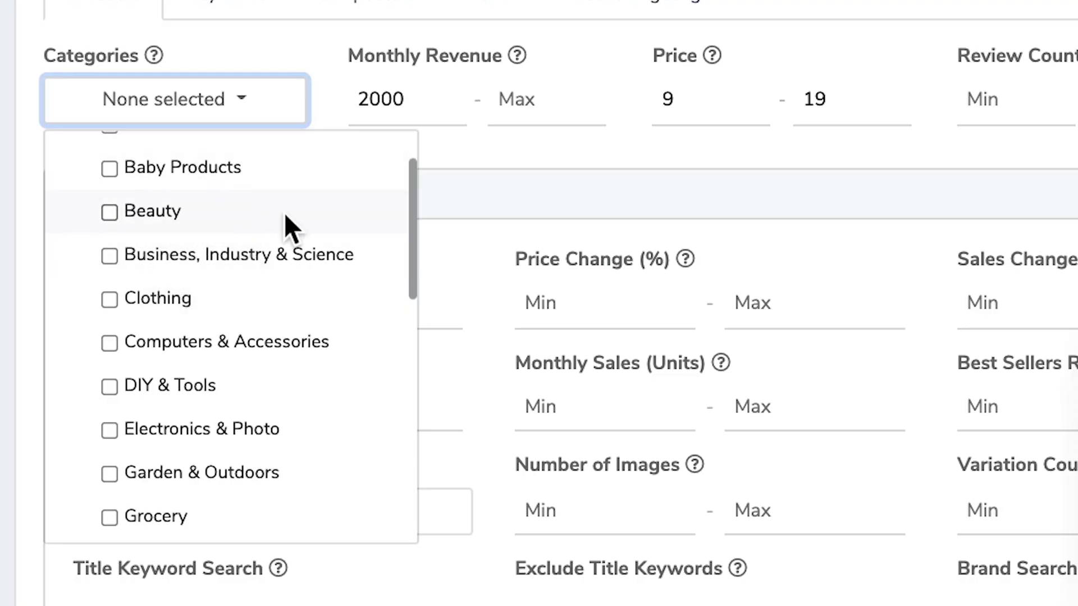
scroll(251, 310, down, 1)
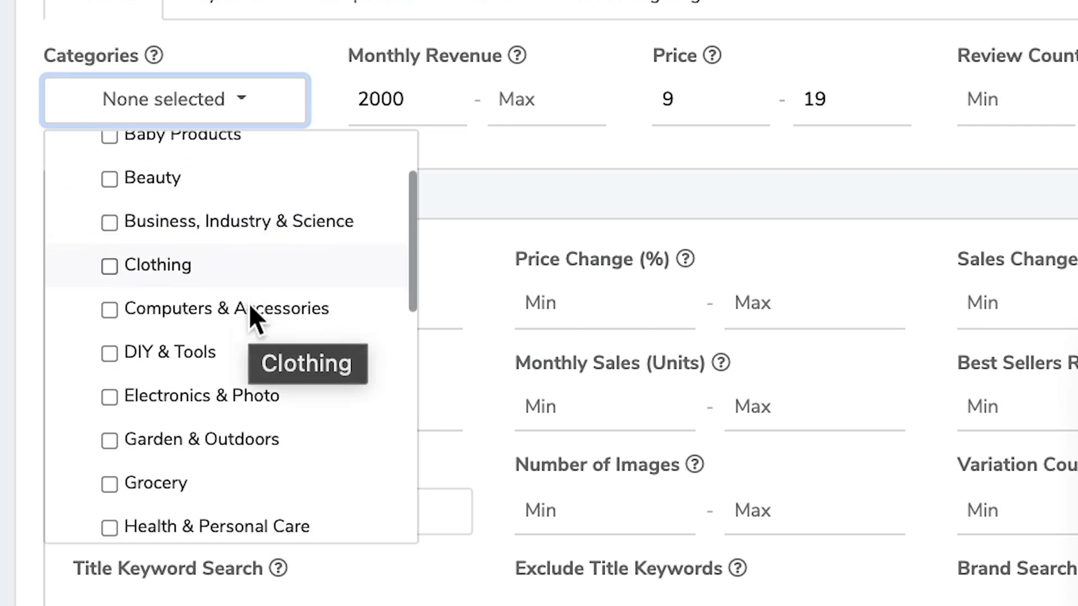
scroll(249, 308, down, 3)
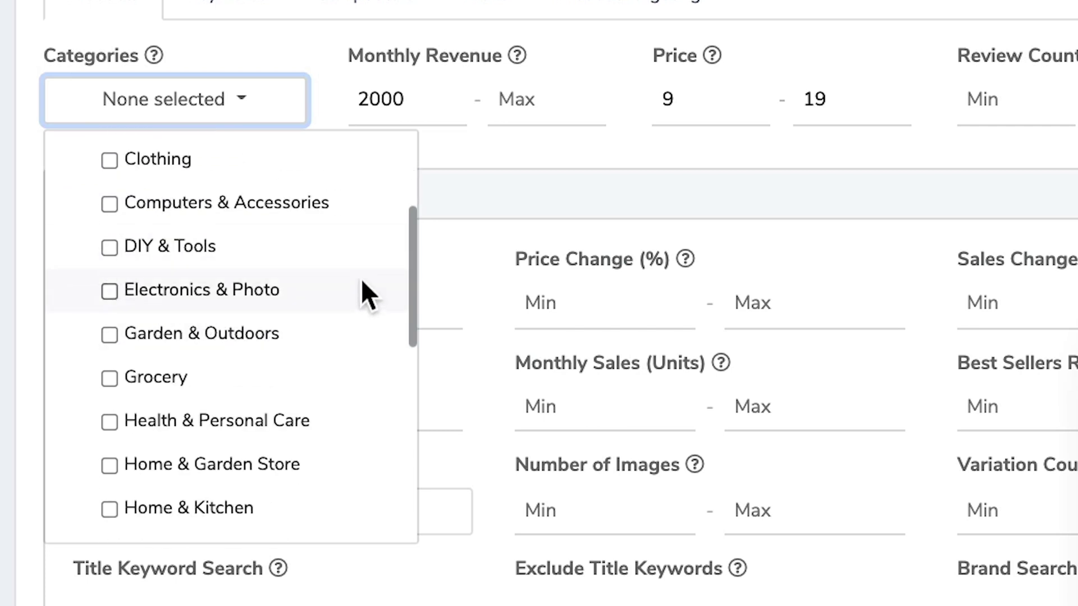
scroll(361, 279, down, 1)
scroll(230, 269, down, 2)
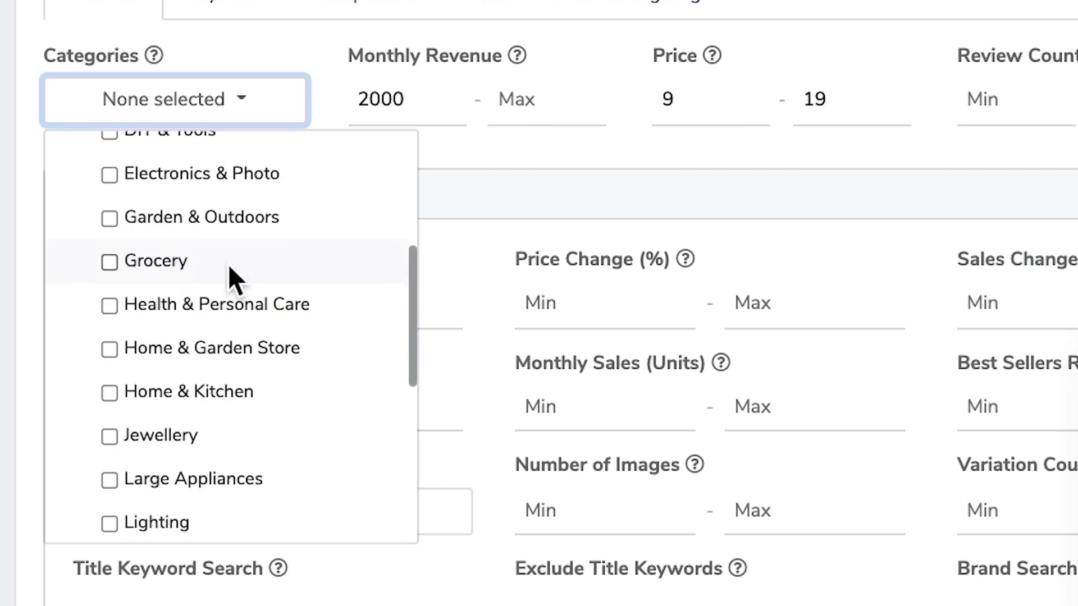
scroll(240, 360, down, 1)
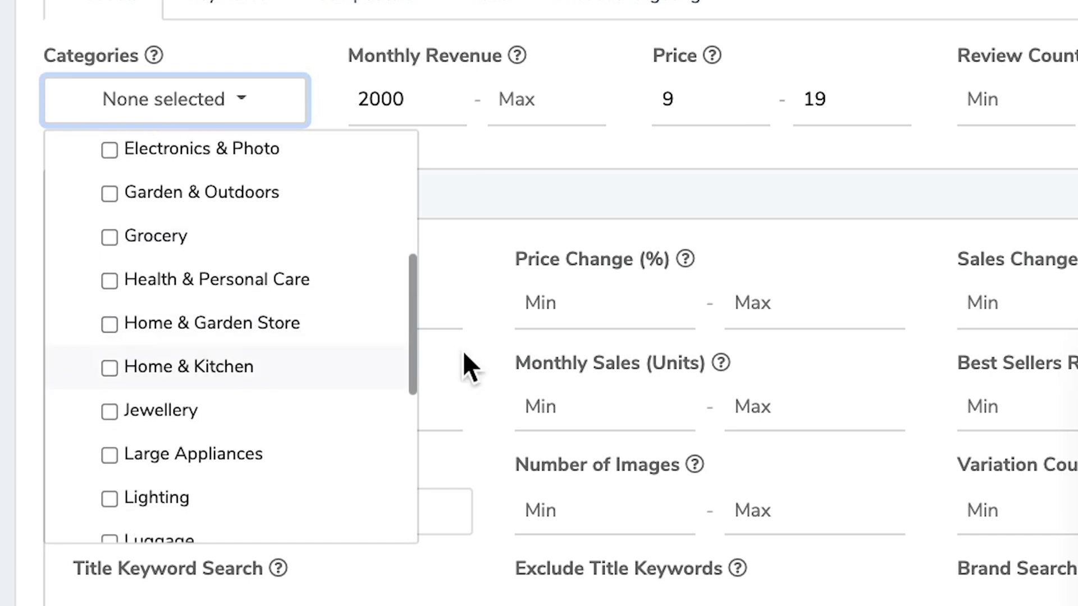
scroll(324, 391, down, 4)
scroll(362, 314, down, 3)
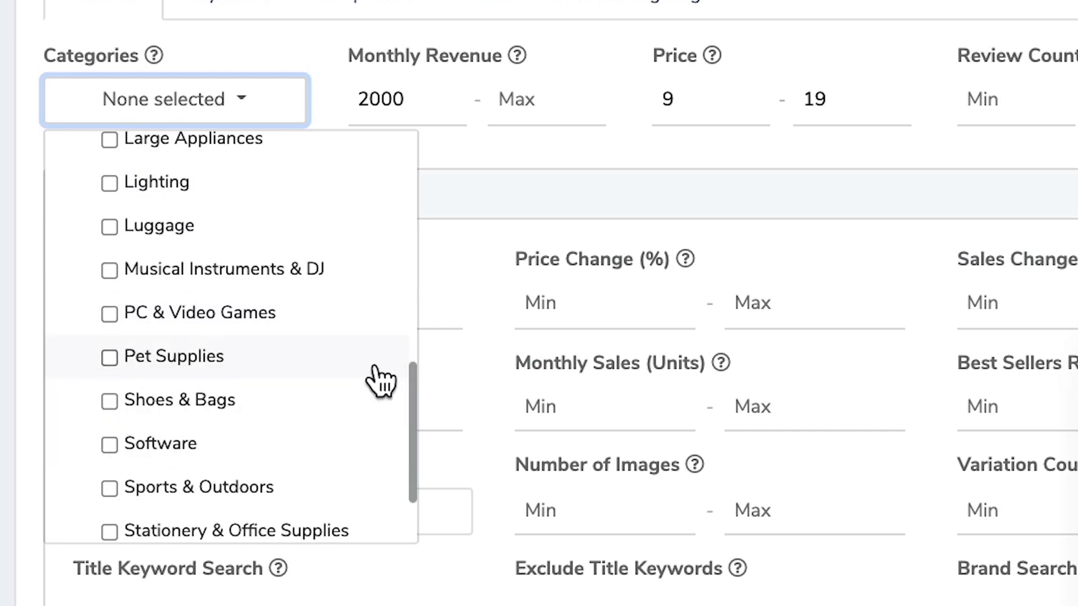
scroll(381, 385, down, 3)
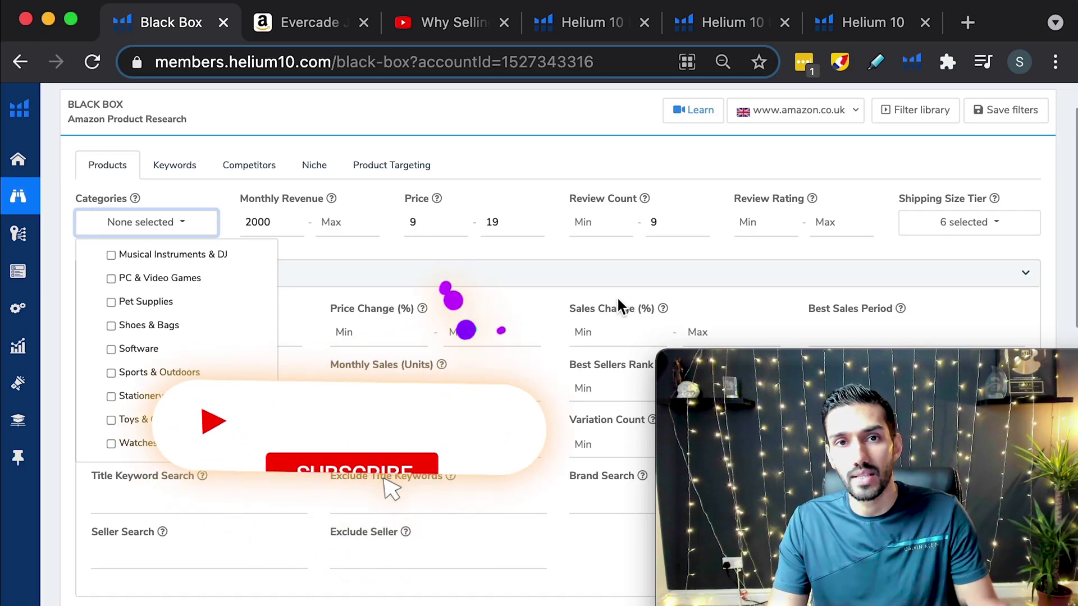
- Close the category list and scroll the 153 results to the £9.69 Gua Sha scraping tool
click(541, 274)
scroll(558, 284, down, 5)
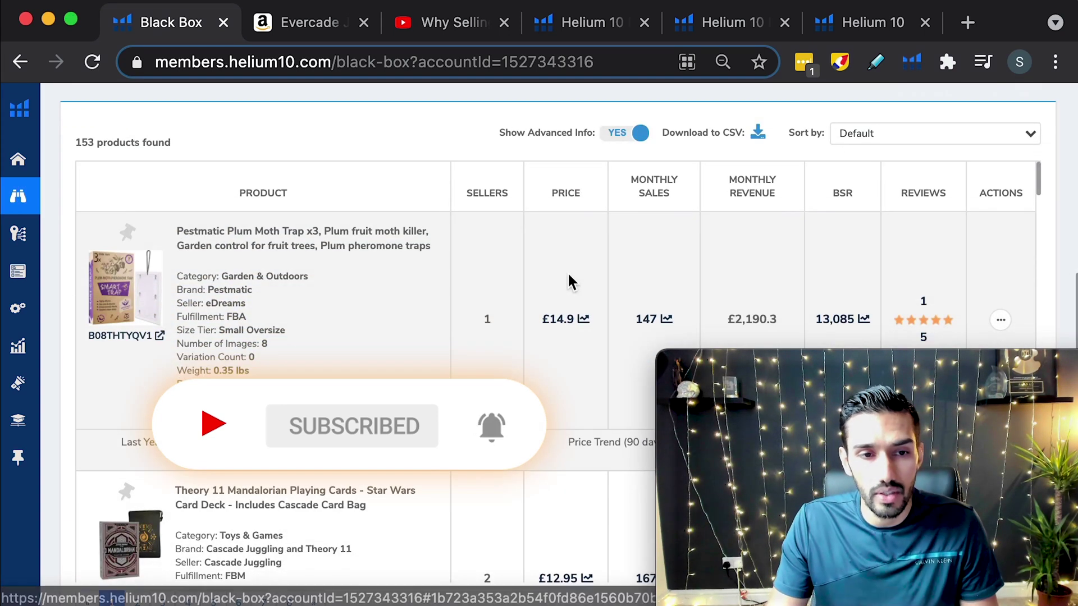
scroll(565, 271, down, 3)
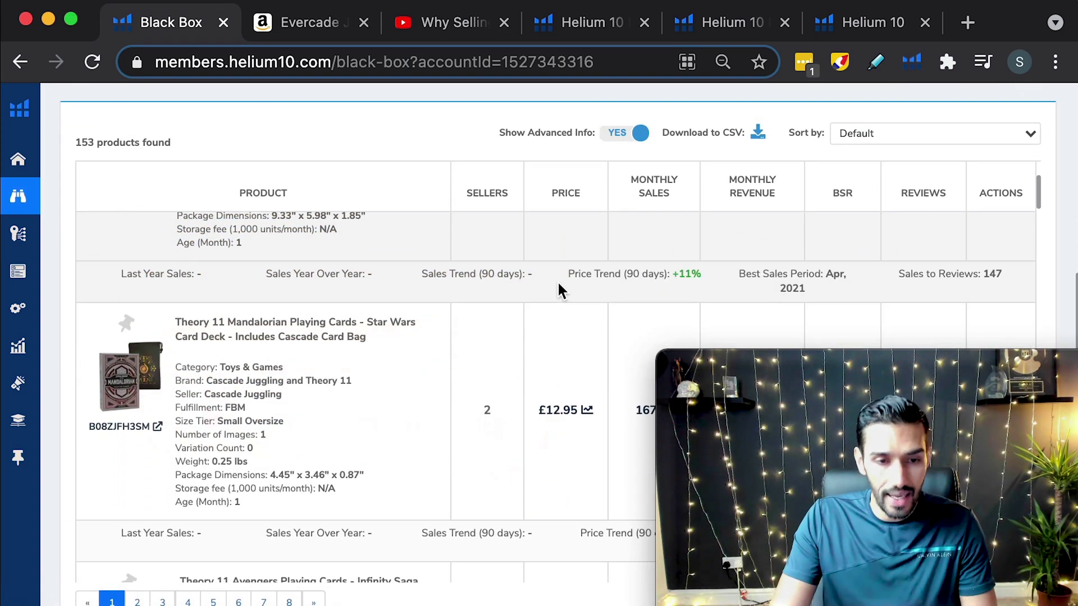
scroll(557, 289, down, 1)
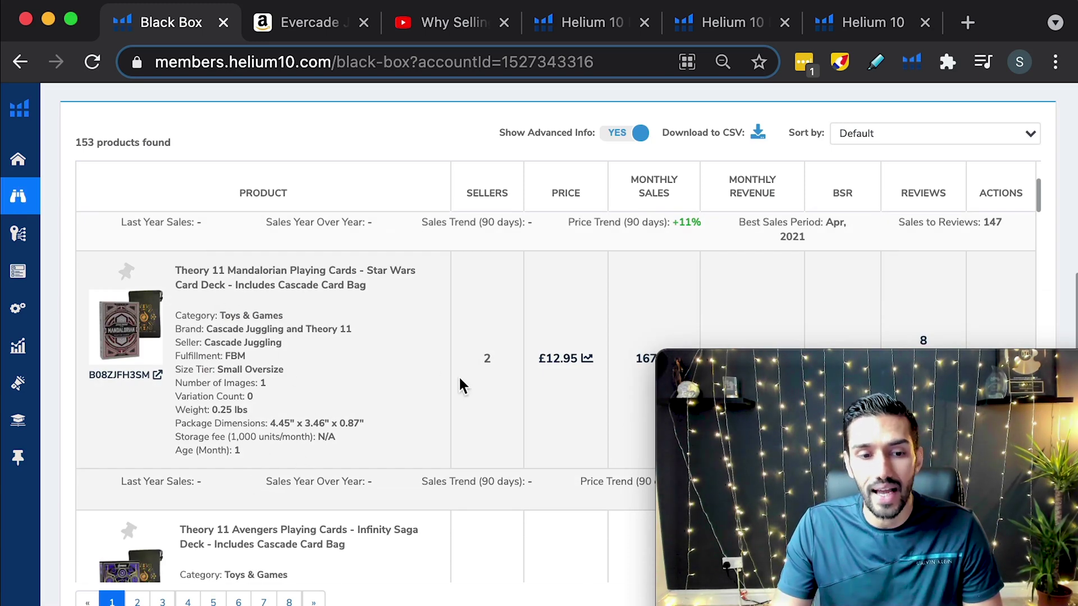
scroll(459, 385, down, 14)
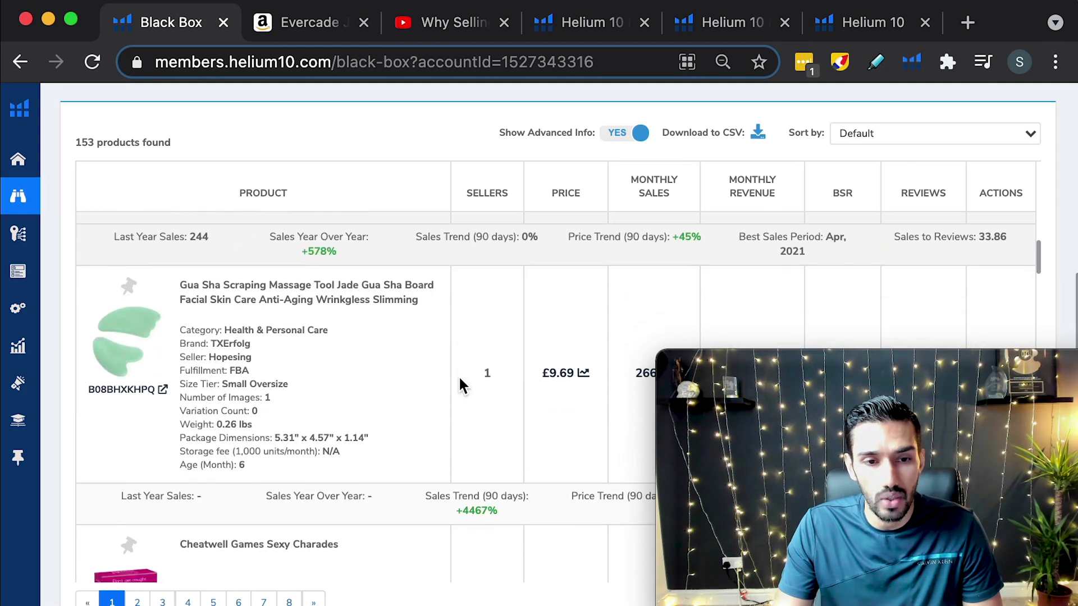
scroll(459, 385, up, 3)
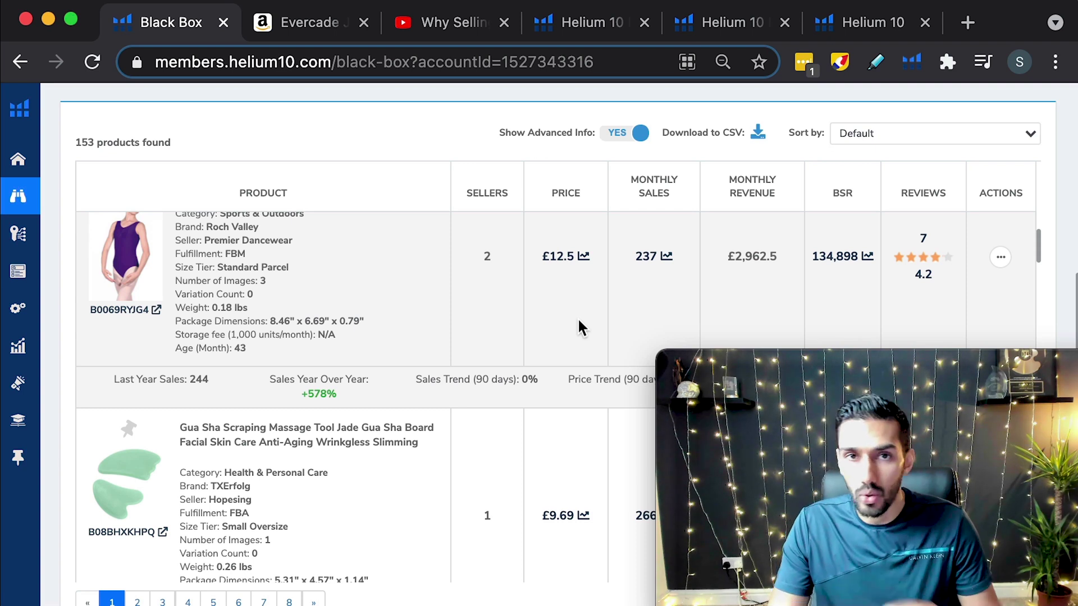
scroll(578, 321, down, 5)
scroll(578, 321, up, 1)
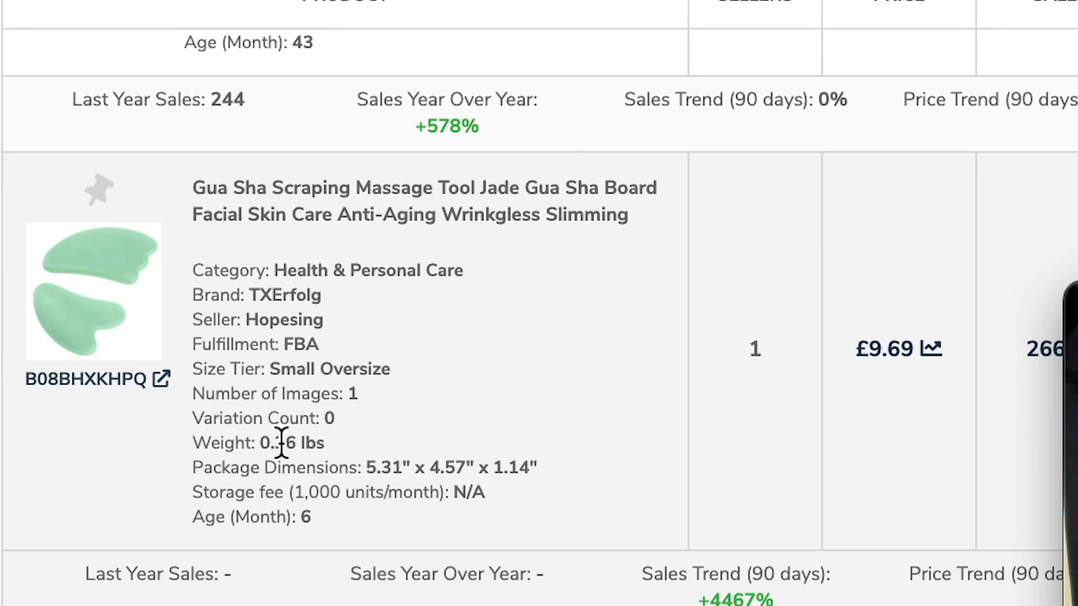
scroll(280, 444, down, 2)
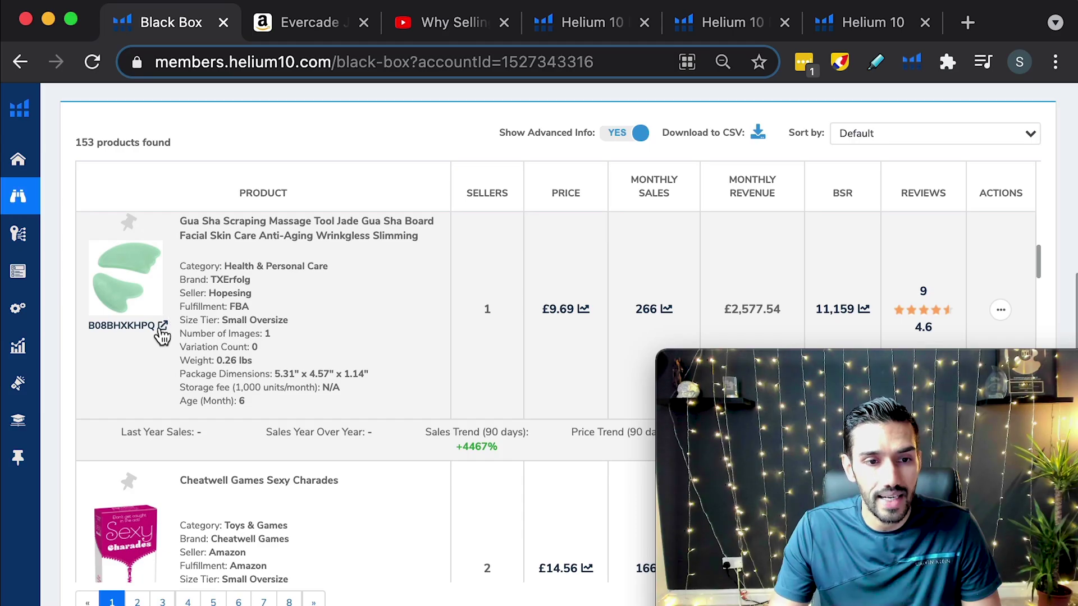
- Open the Gua Sha scraping tool's Amazon listing and scroll down to its seller details
click(162, 237)
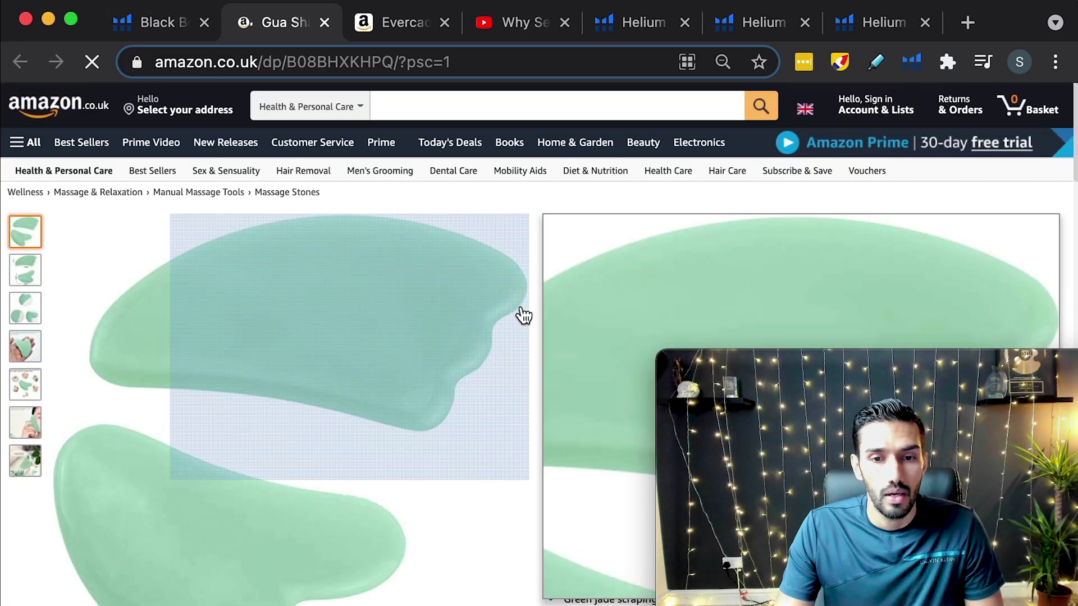
scroll(522, 314, down, 2)
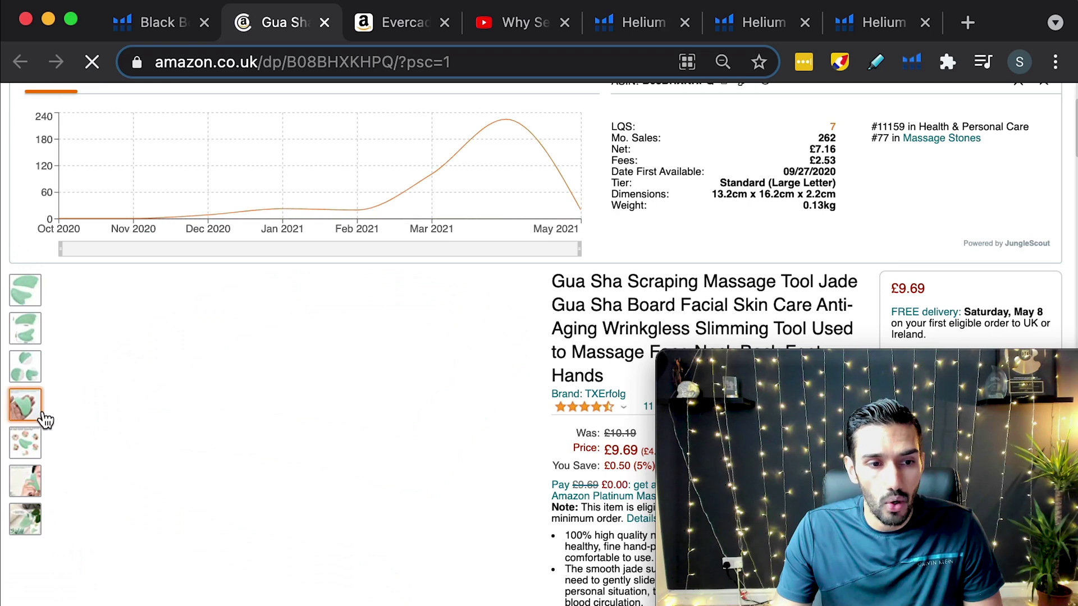
scroll(183, 428, down, 3)
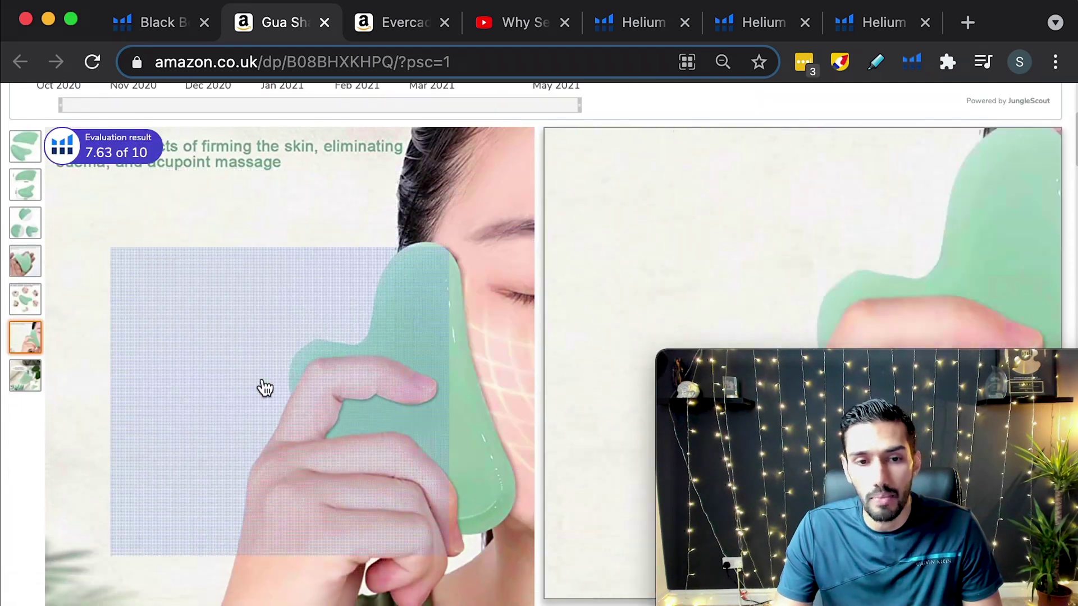
scroll(494, 421, down, 1)
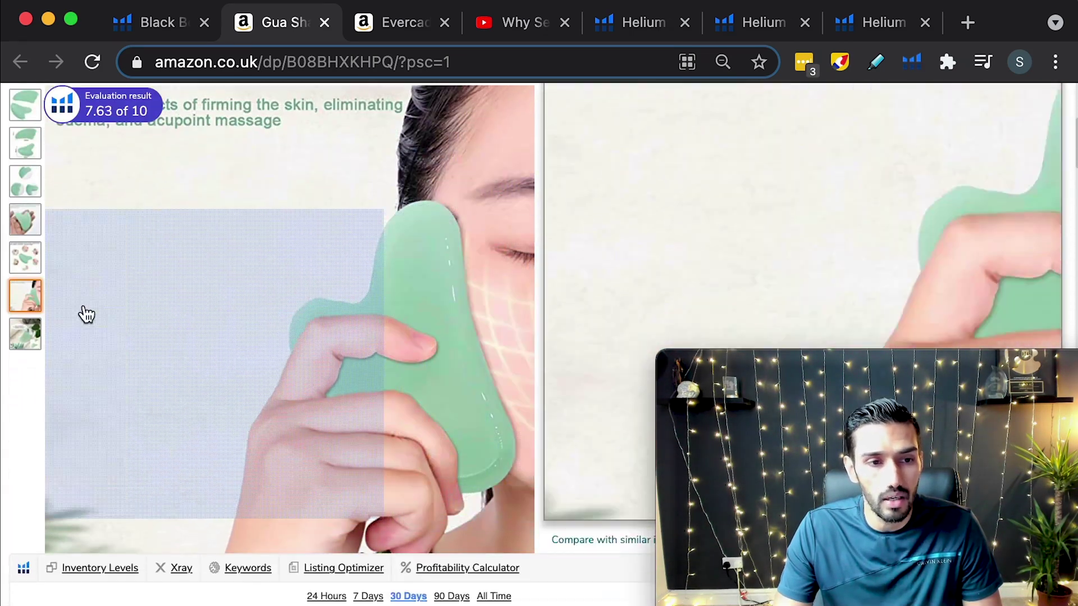
scroll(26, 268, down, 3)
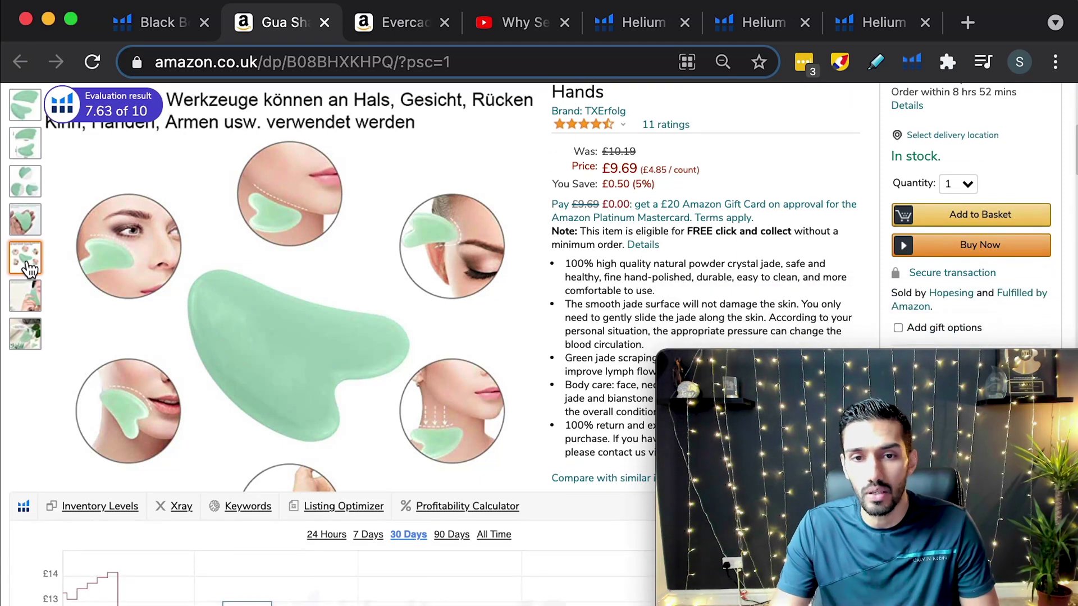
scroll(625, 221, down, 1)
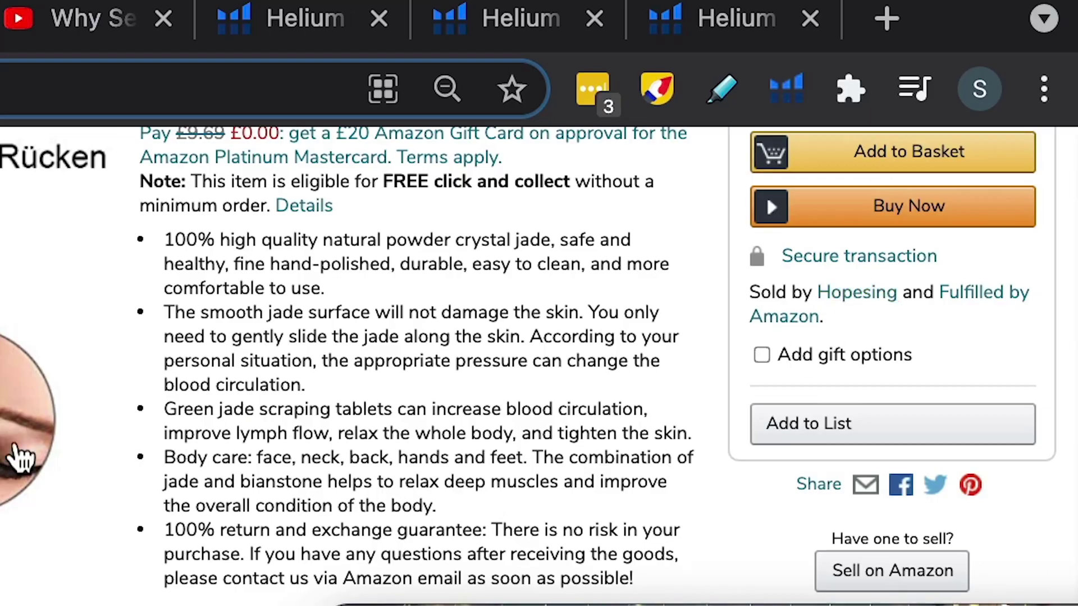
- Open Hopesing's seller profile and highlight its Detailed Seller Information showing a China-based business
click(858, 292)
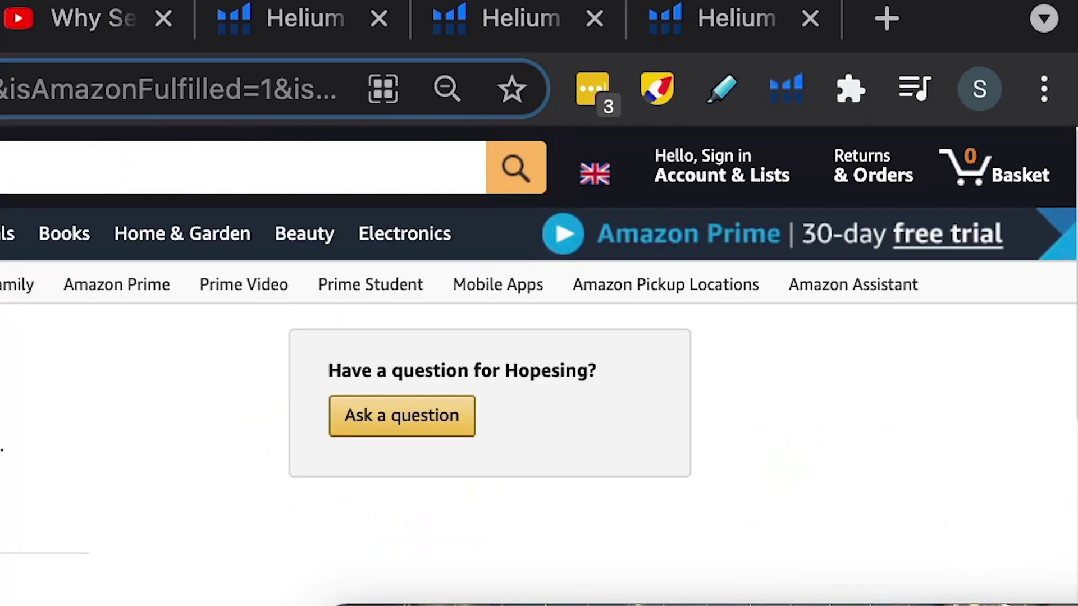
scroll(303, 272, down, 2)
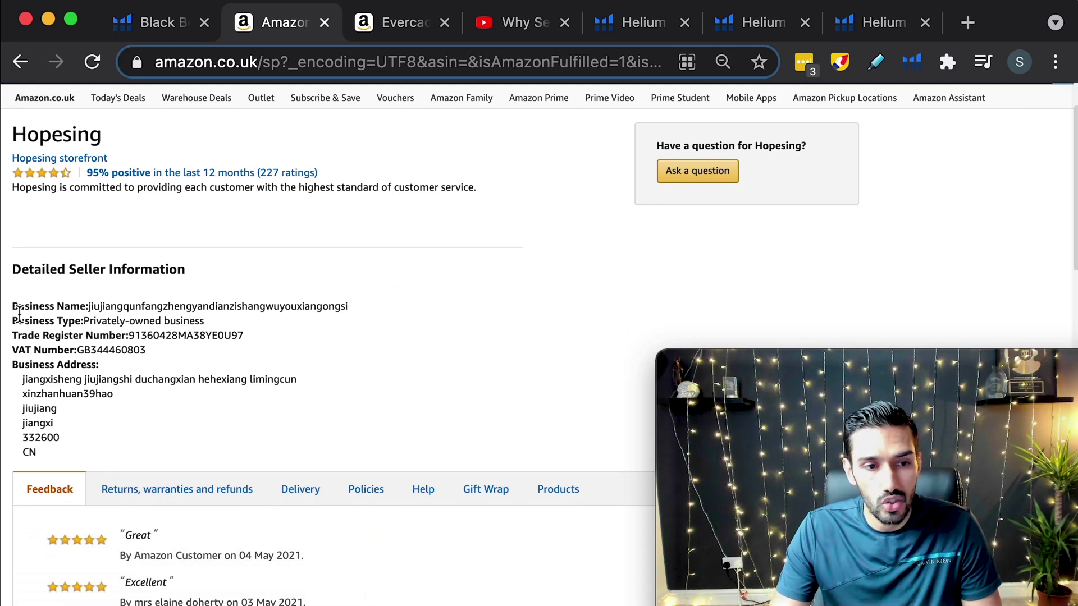
drag(17, 308, 273, 452)
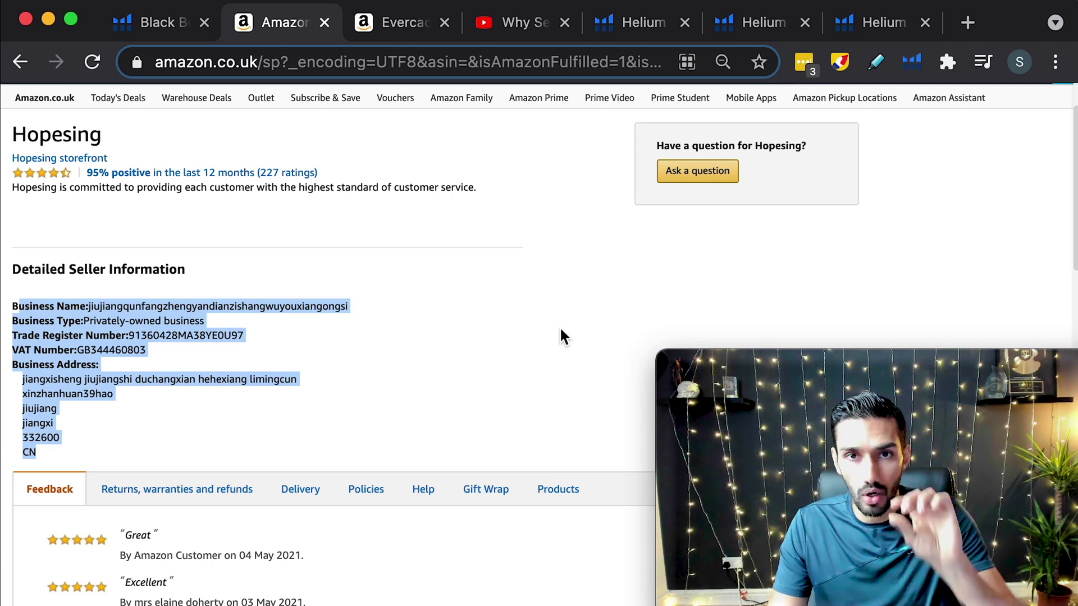
scroll(561, 334, up, 2)
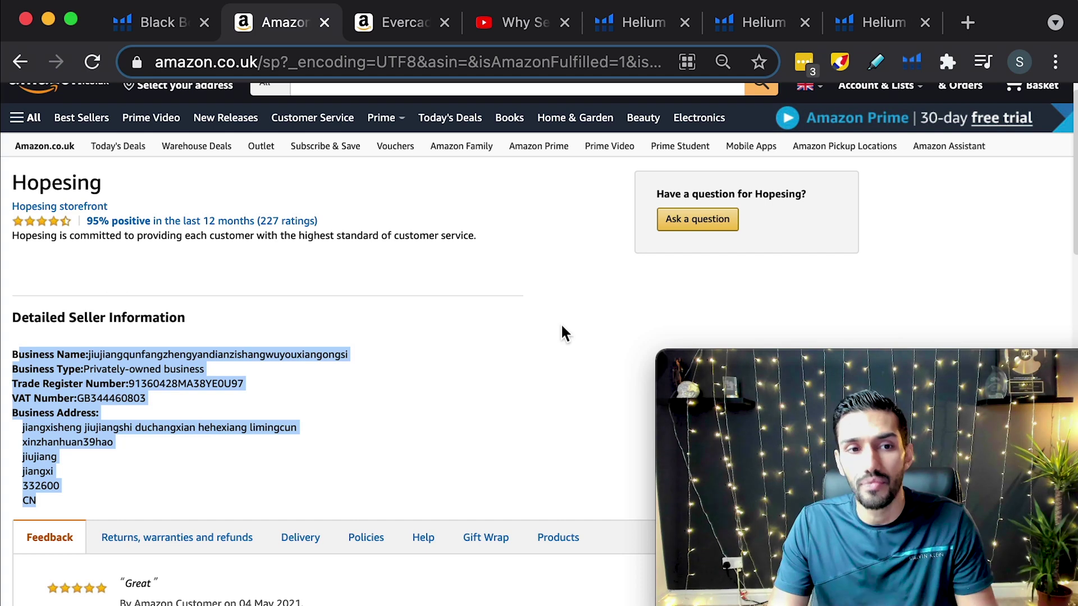
scroll(560, 323, up, 1)
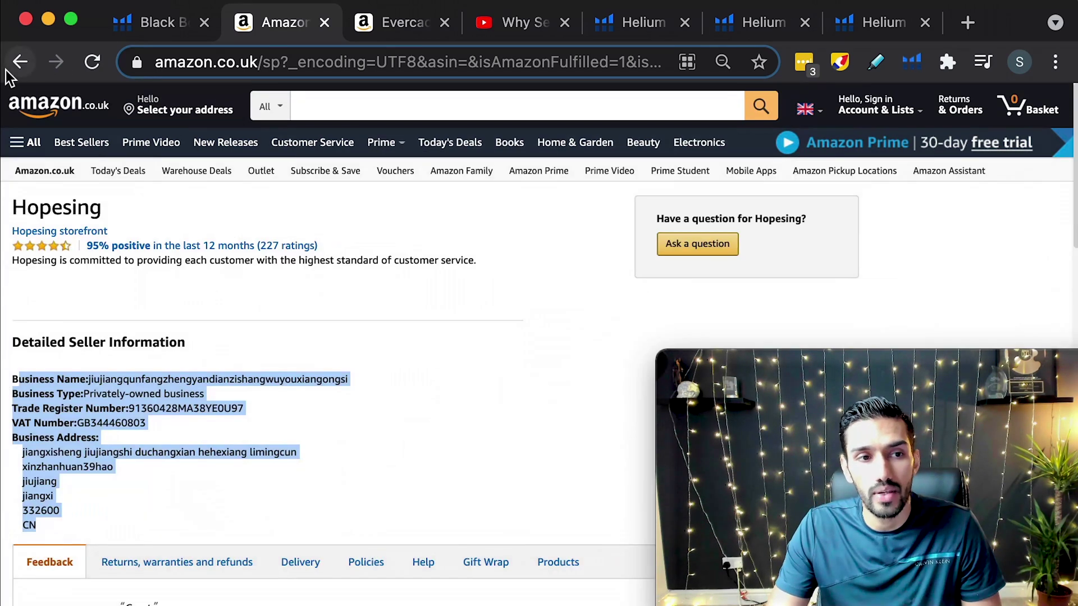
- Go back to the £9.69 TXErfolg Gua Sha scraping tool listing and view its title and price
click(14, 64)
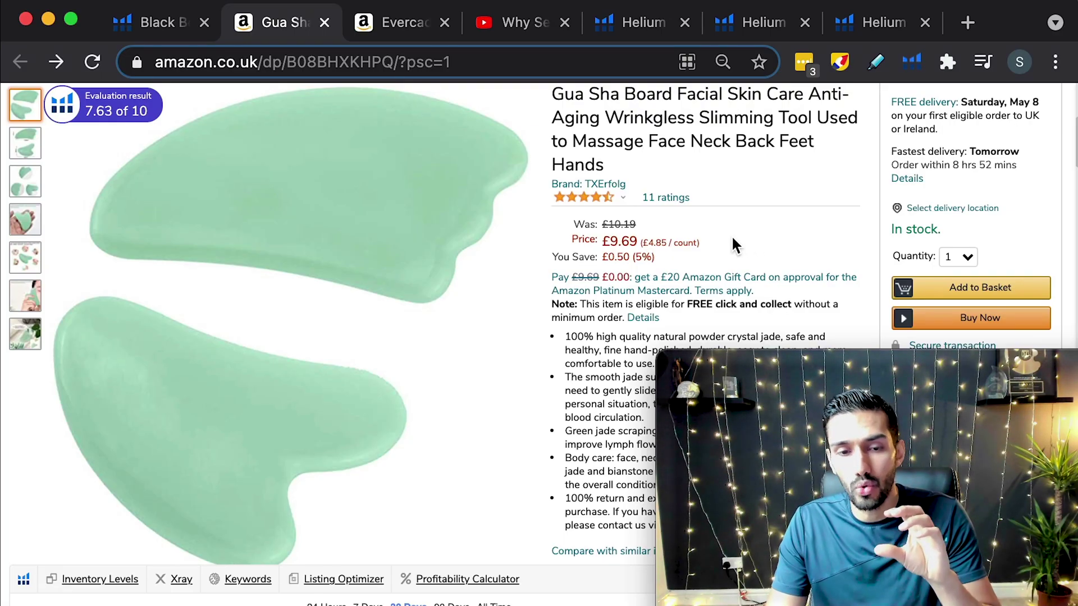
scroll(731, 234, up, 1)
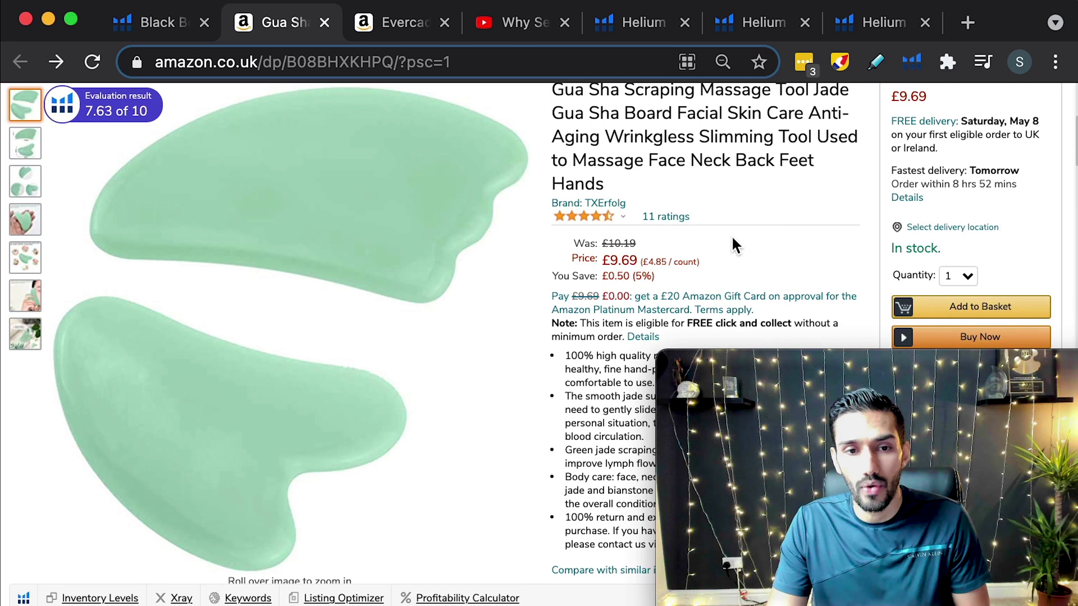
scroll(731, 235, up, 2)
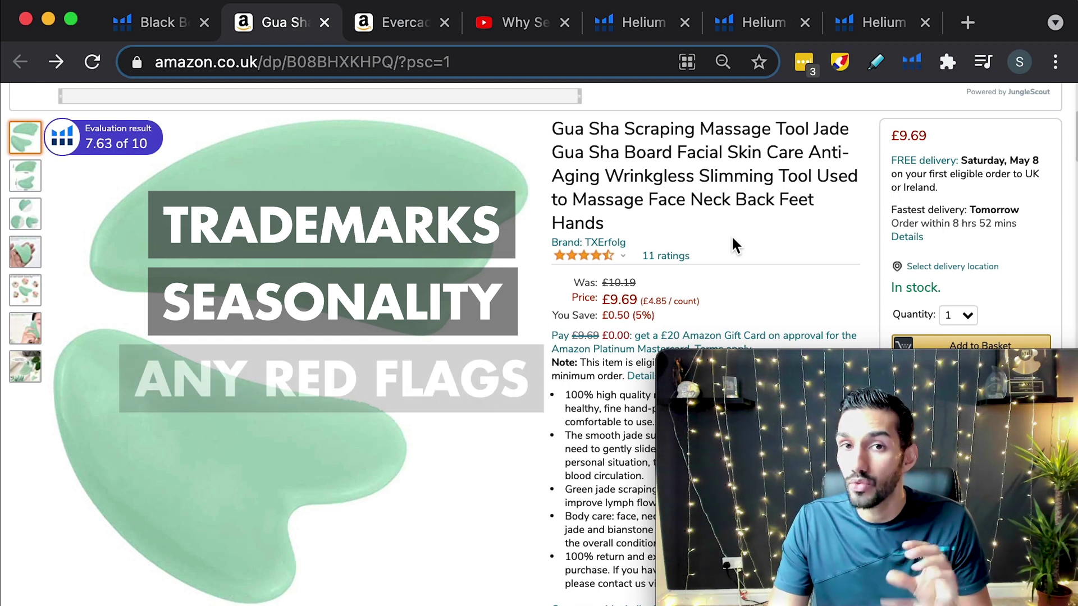
scroll(732, 239, down, 1)
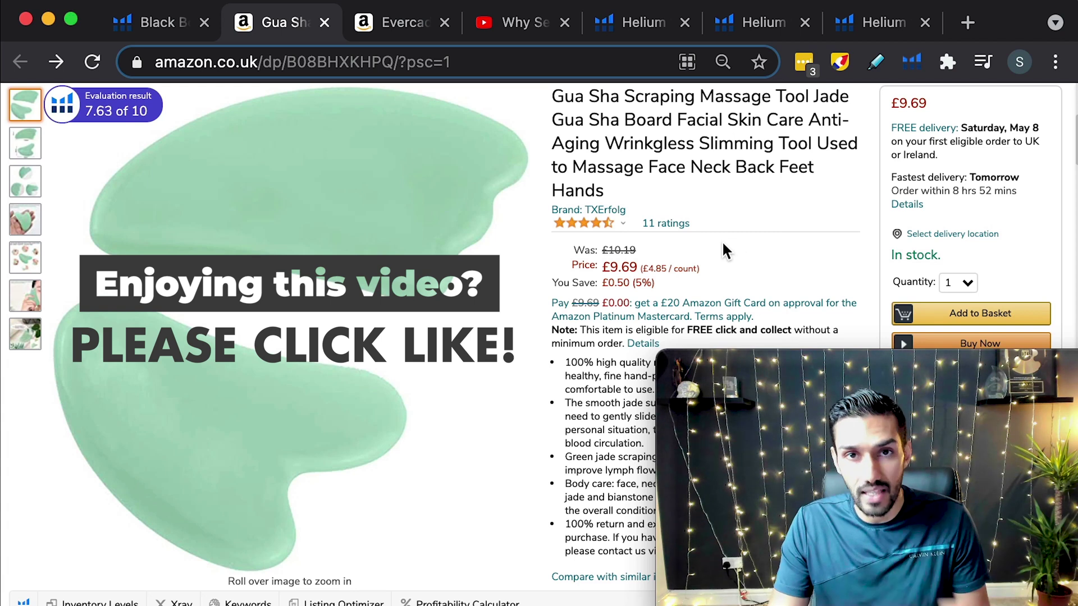
- Scroll the Black Box results to the Rayong 100Pcs Tile Spacers row (£10.89, 242 monthly sales)
click(160, 22)
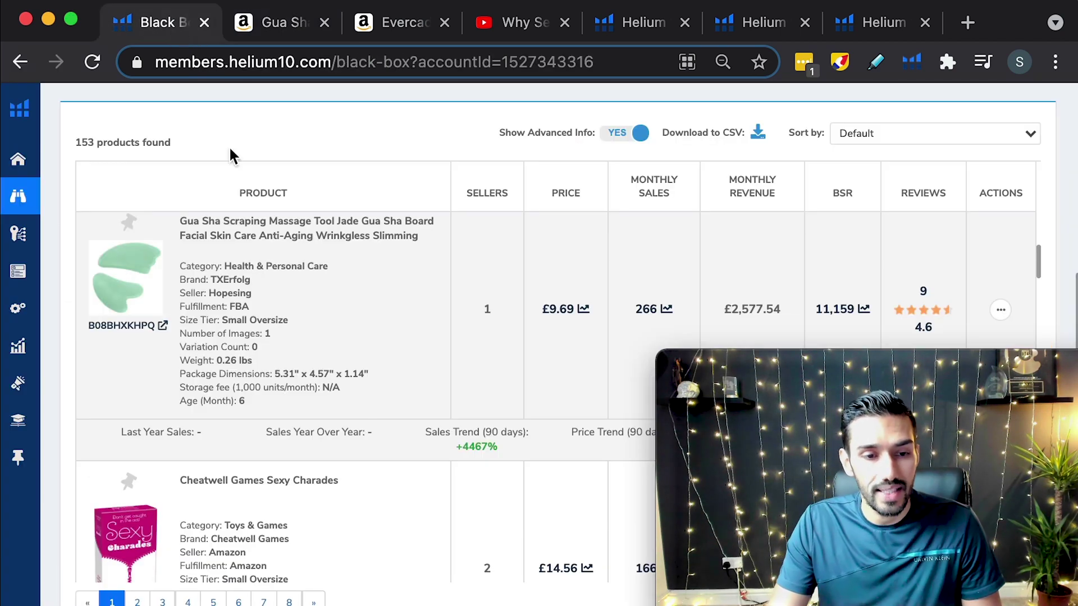
scroll(344, 365, down, 2)
scroll(345, 370, down, 7)
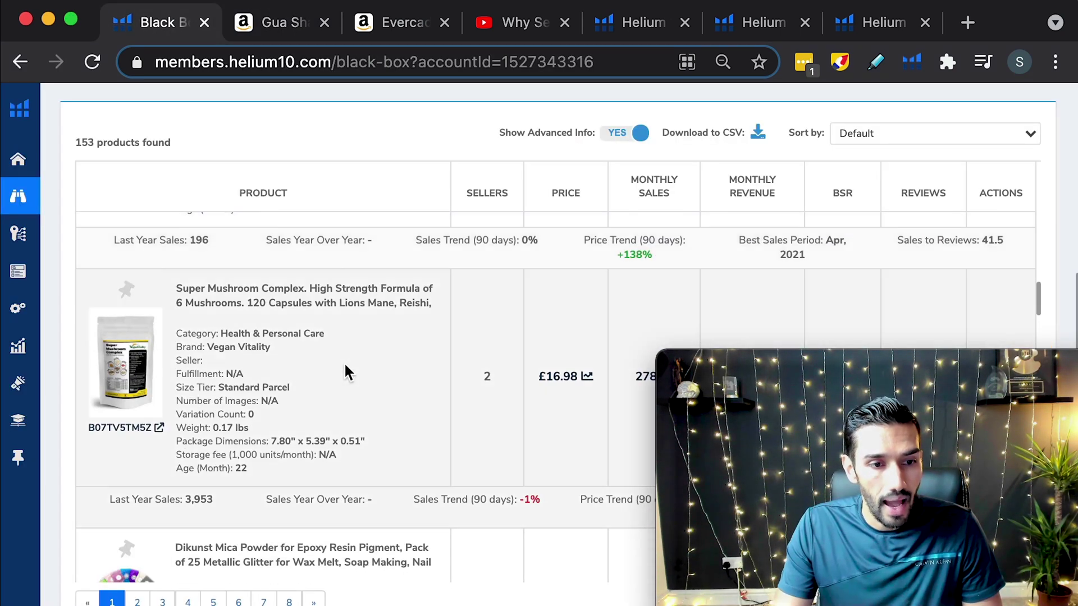
scroll(344, 370, down, 1)
scroll(343, 364, up, 1)
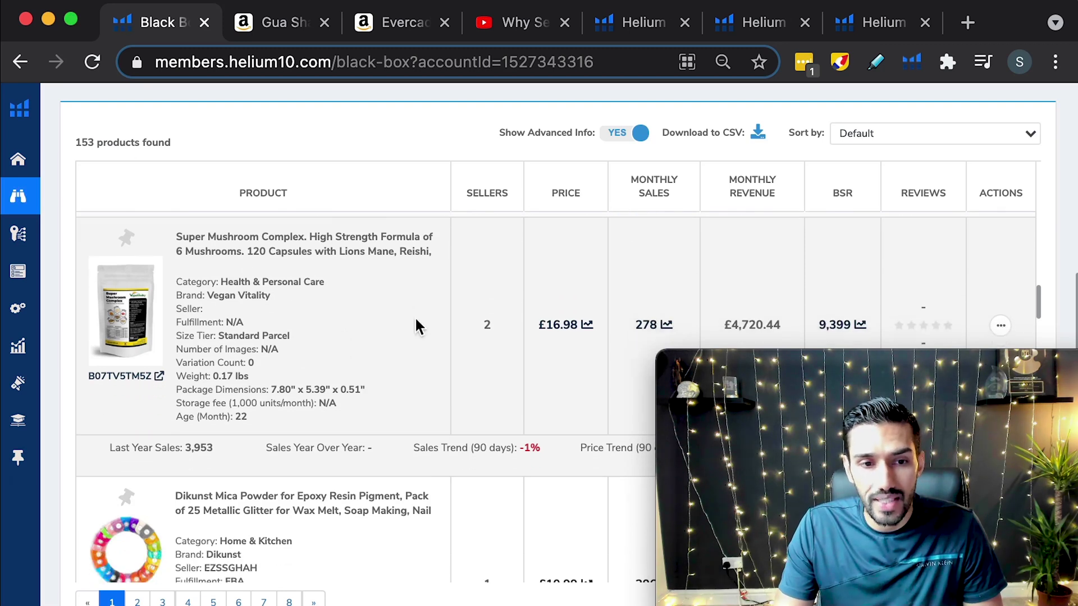
scroll(340, 339, down, 2)
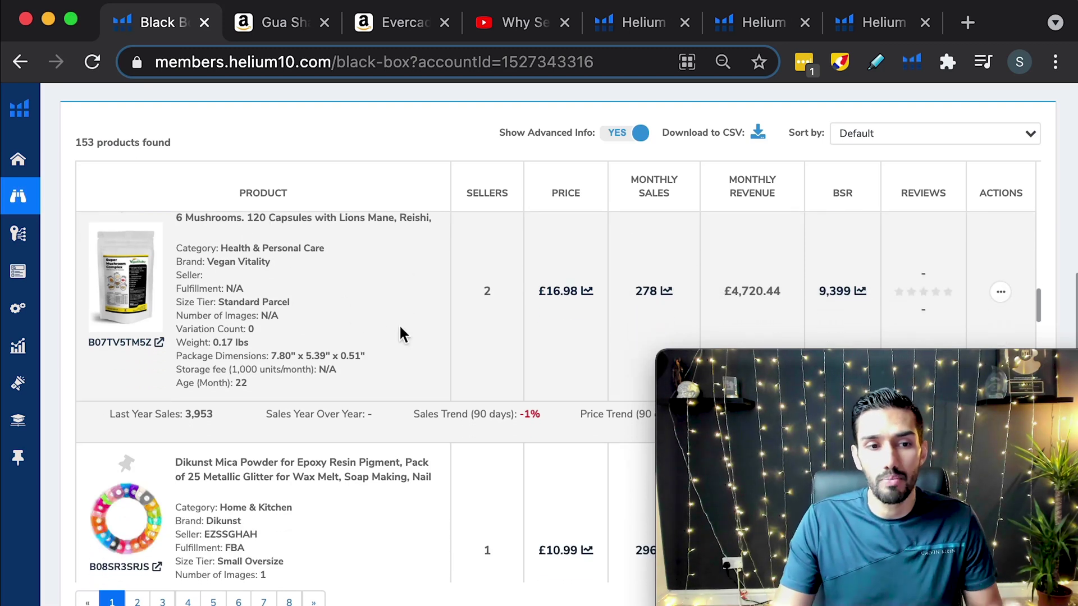
scroll(400, 329, up, 1)
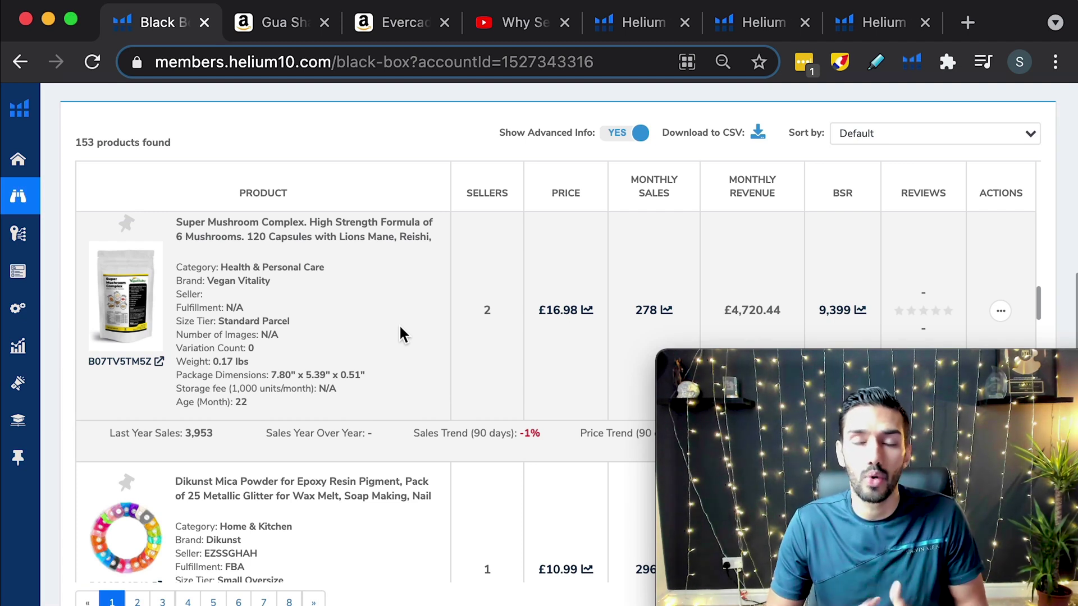
scroll(399, 328, down, 1)
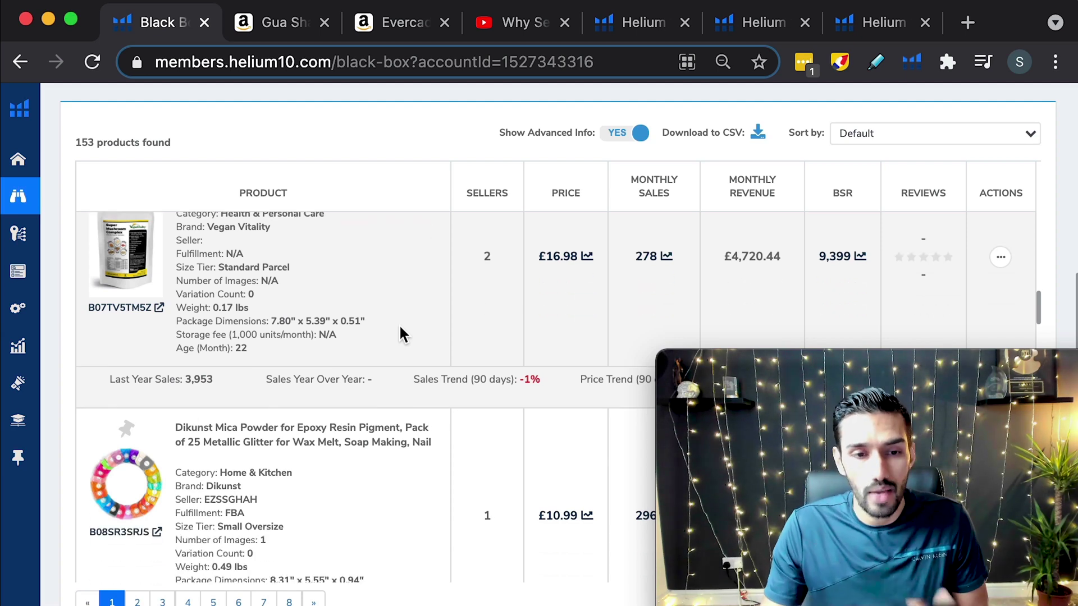
scroll(399, 328, up, 2)
scroll(399, 330, down, 5)
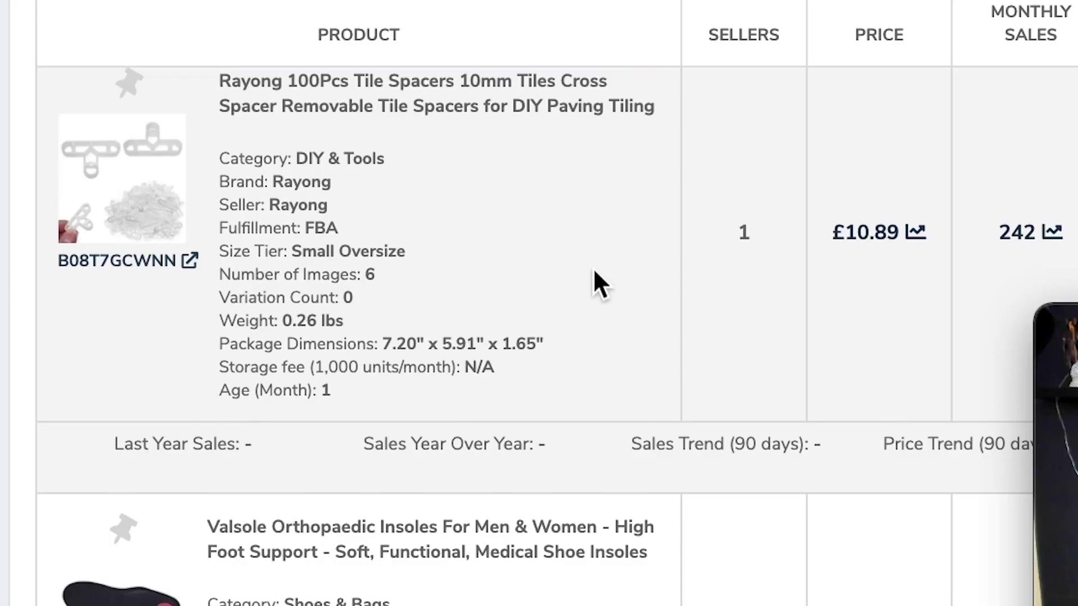
scroll(487, 259, up, 1)
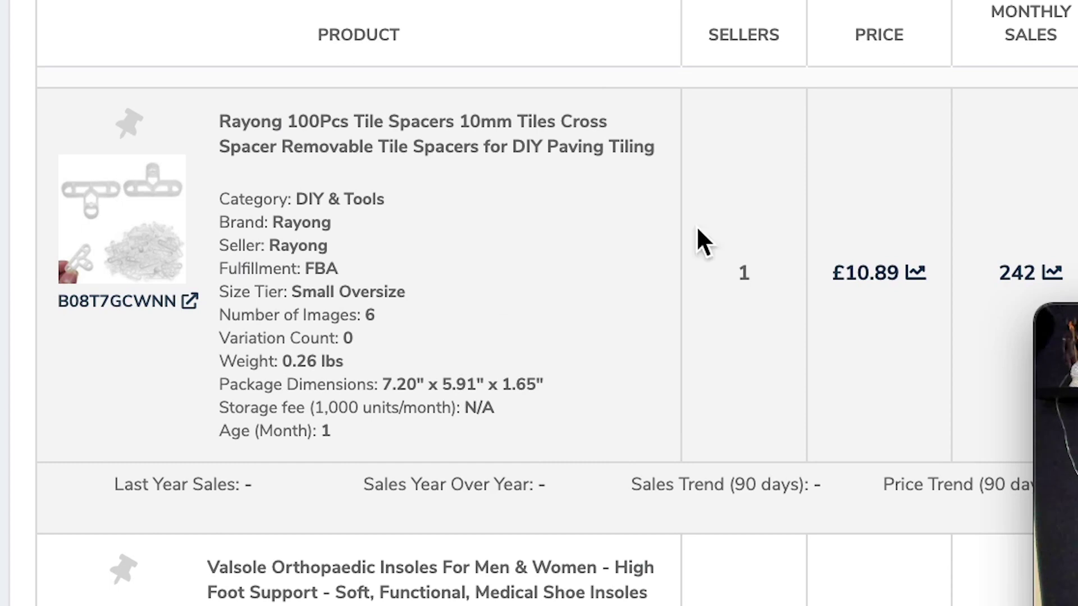
scroll(436, 276, up, 1)
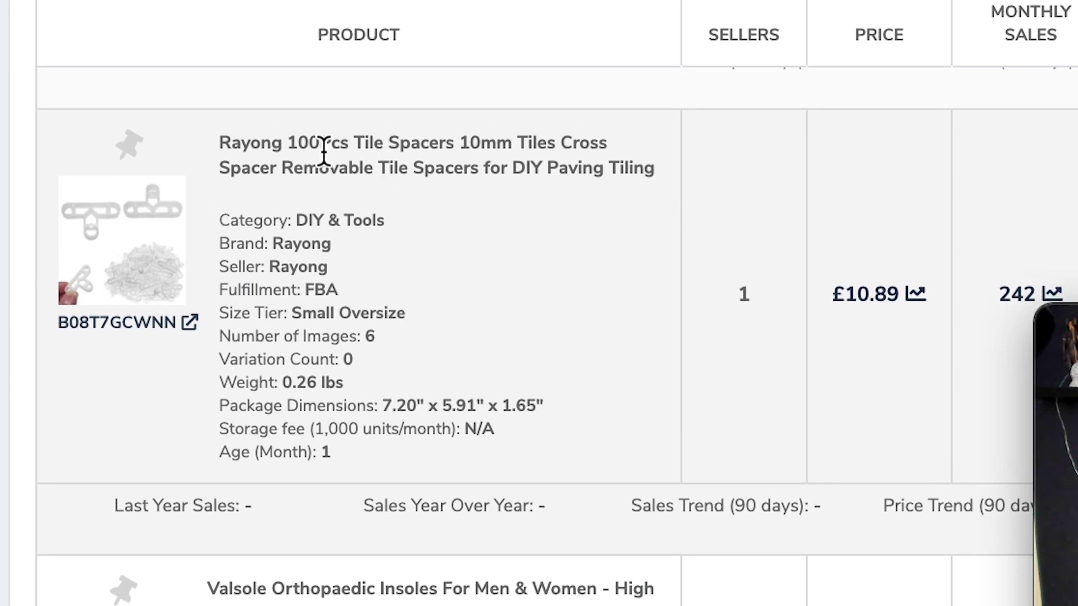
scroll(424, 206, down, 1)
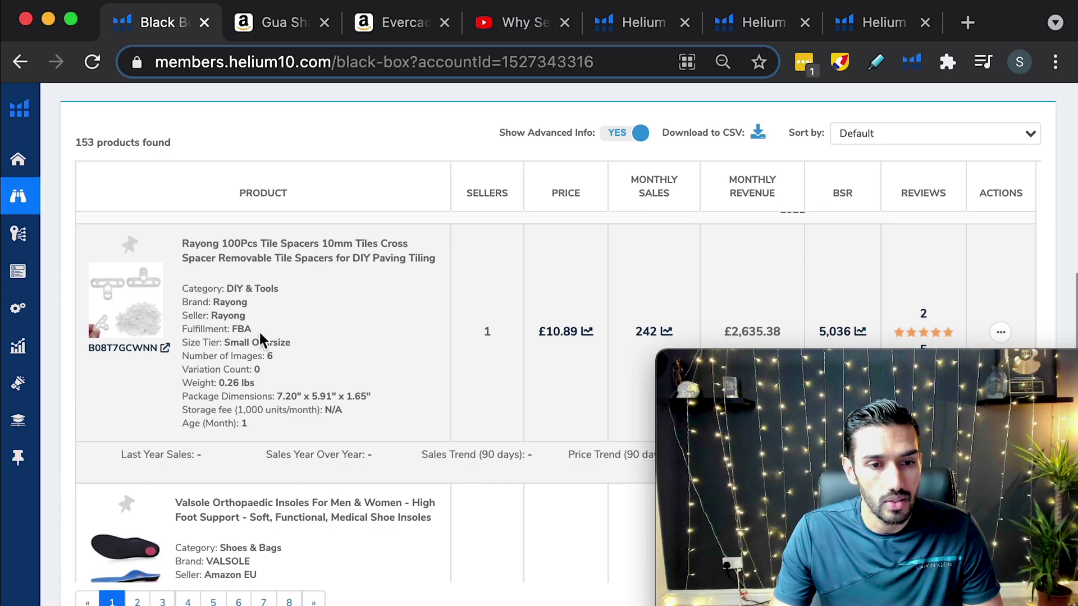
scroll(348, 399, down, 1)
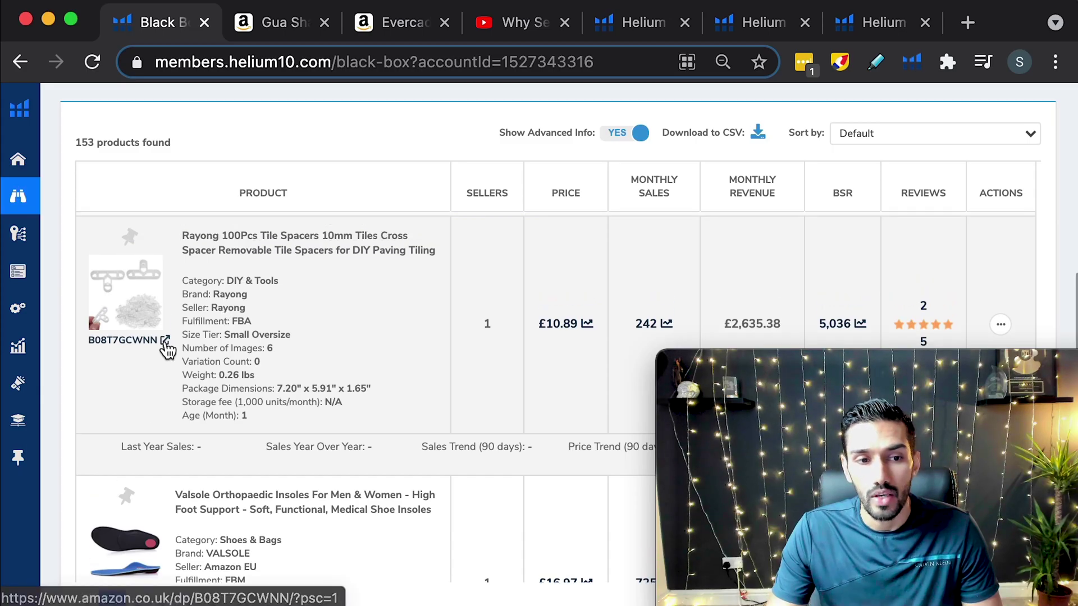
- Open the £10.89 Rayong tile spacers Amazon listing from its ASIN link
click(149, 338)
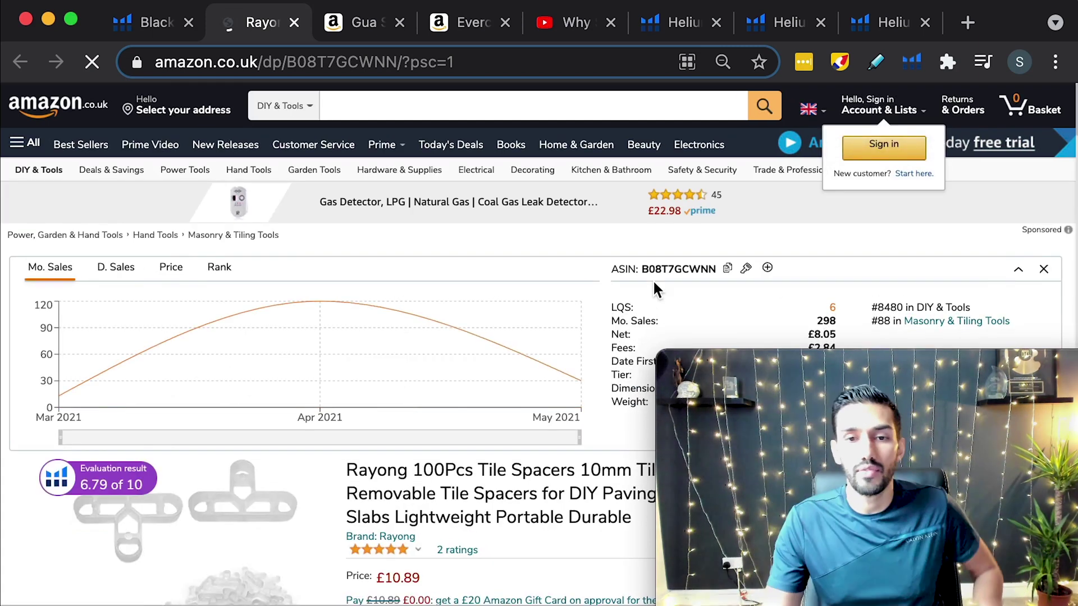
scroll(601, 301, down, 3)
scroll(601, 295, down, 10)
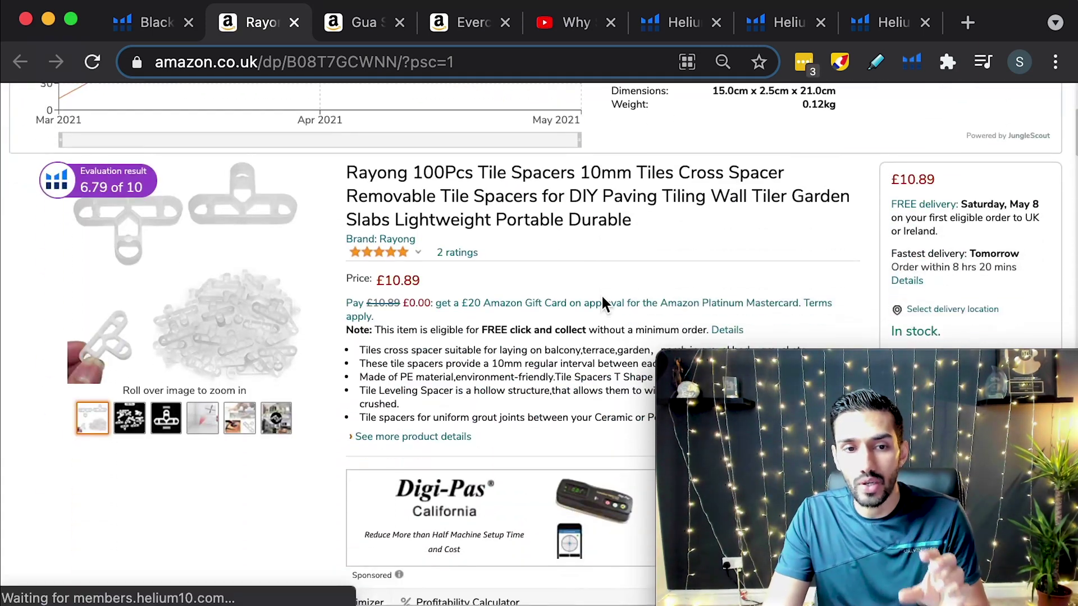
scroll(601, 300, down, 5)
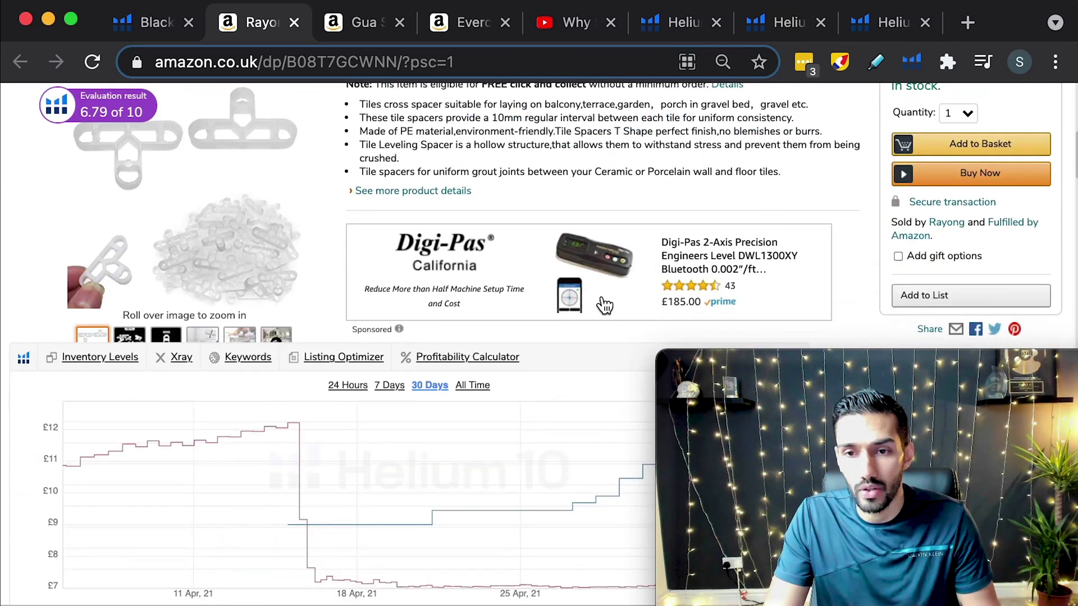
- Open Rayong's seller profile in a new tab, check its China-based details, then return
right_click(959, 223)
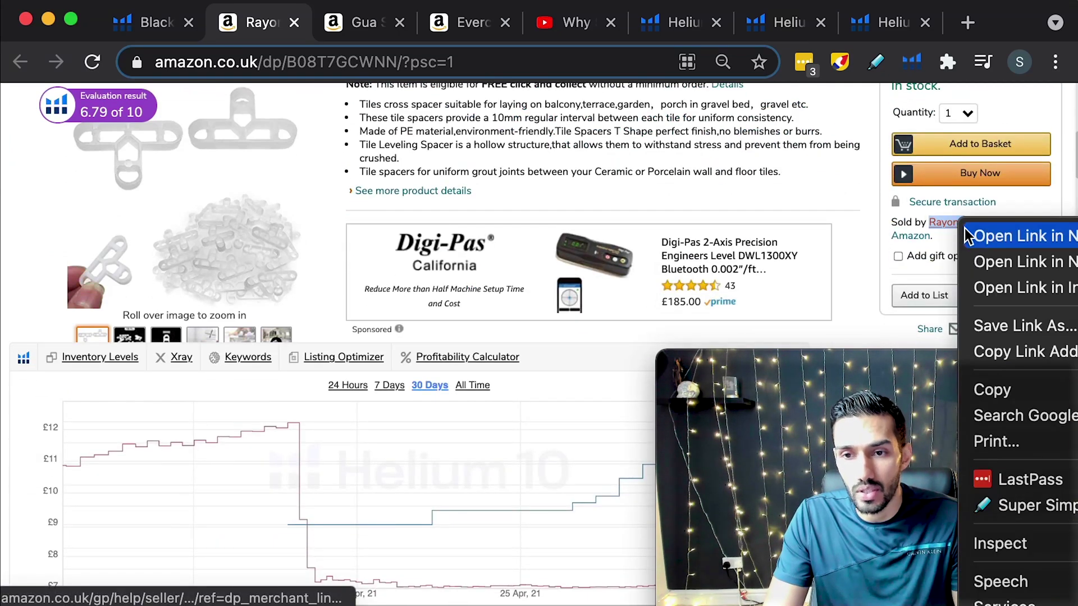
click(1000, 233)
click(336, 22)
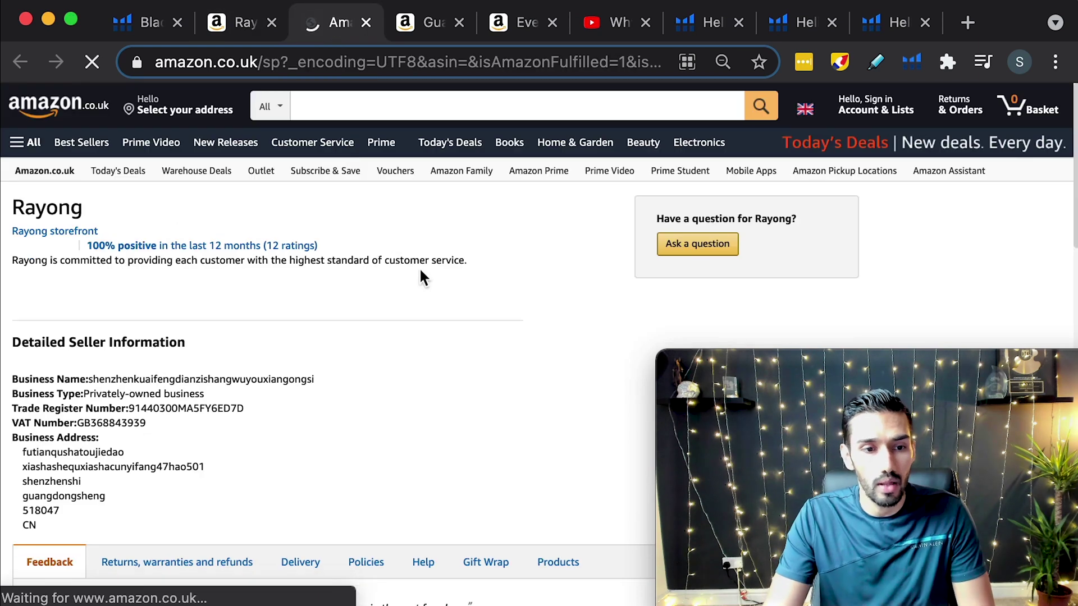
scroll(421, 276, down, 1)
click(241, 27)
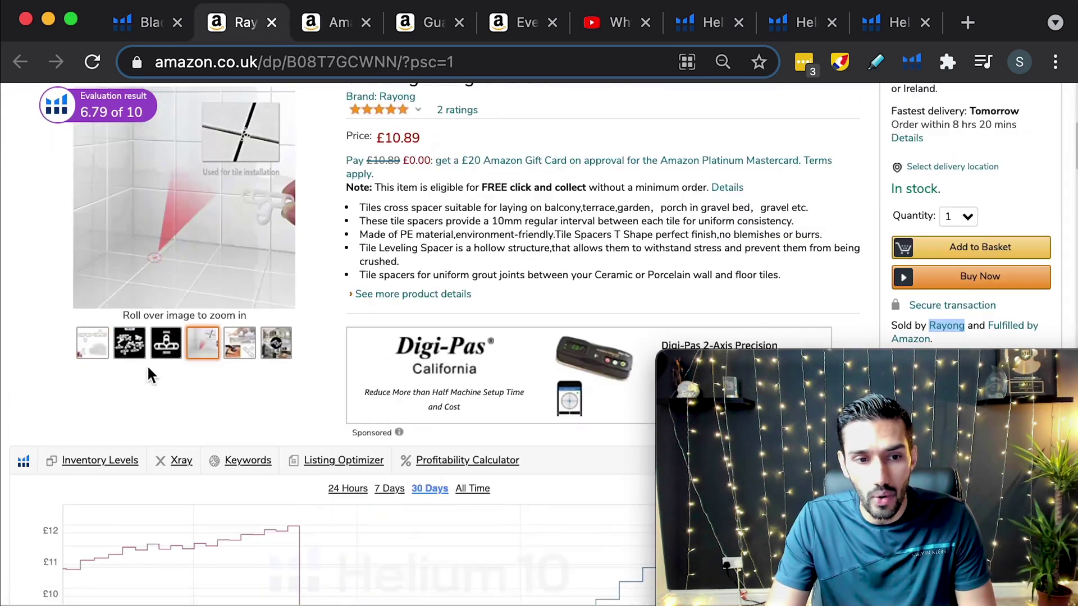
- Show the fifth thumbnail's tile-laying photo and review the Jungle Scout estimates (298 monthly sales, £8.05 net)
scroll(164, 362, up, 1)
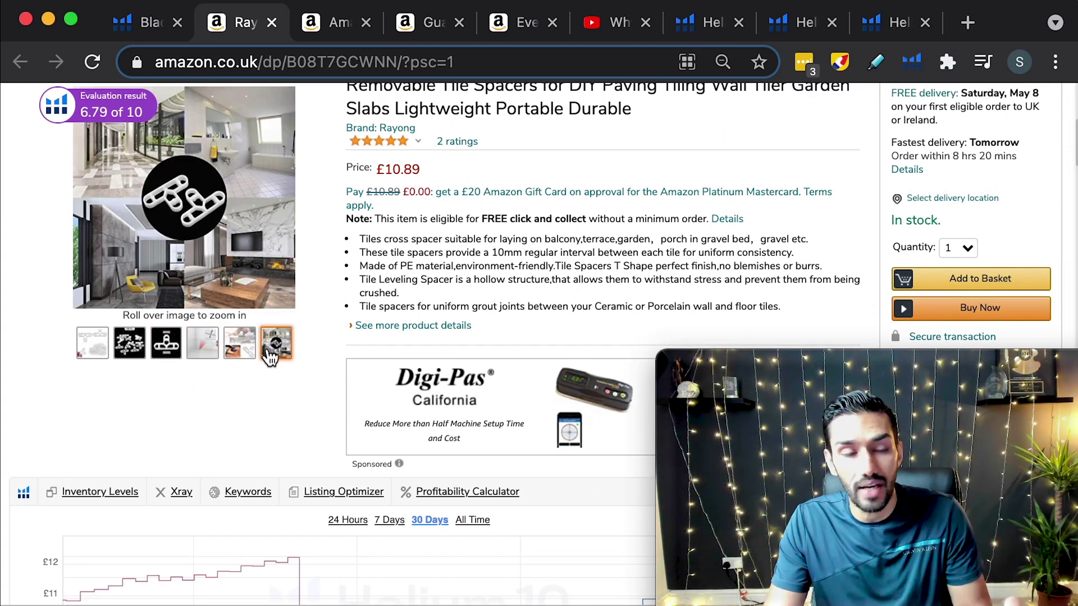
scroll(274, 346, up, 2)
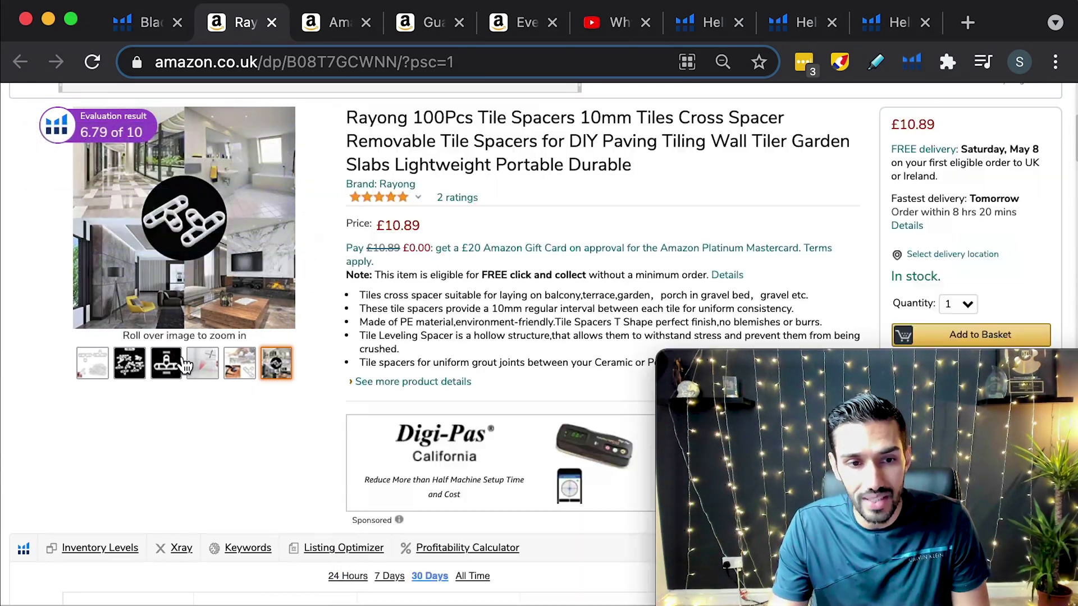
mouse_move(207, 364)
mouse_move(247, 369)
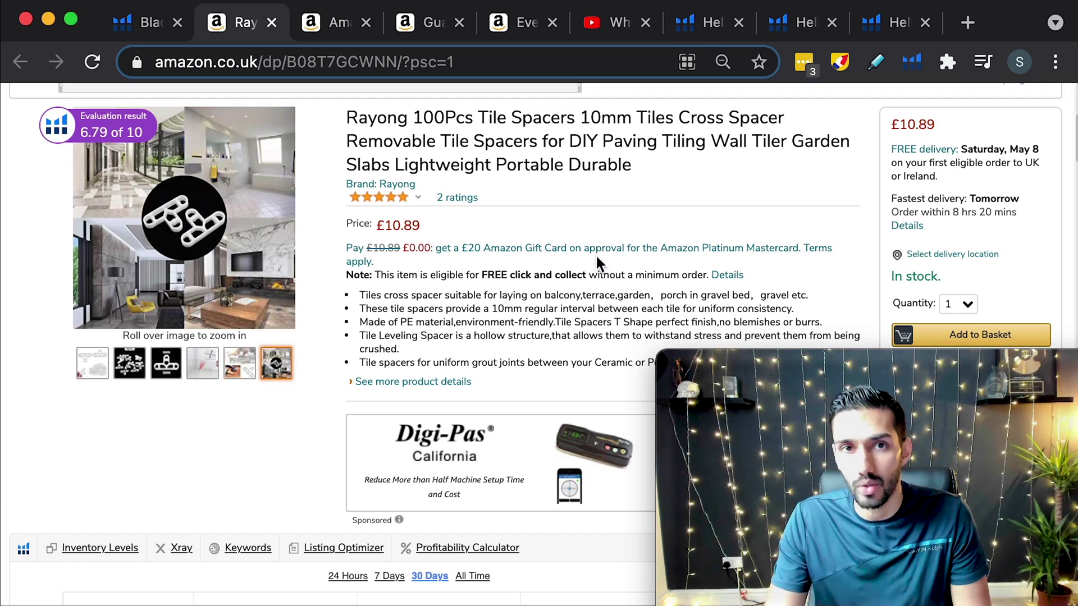
scroll(596, 259, up, 1)
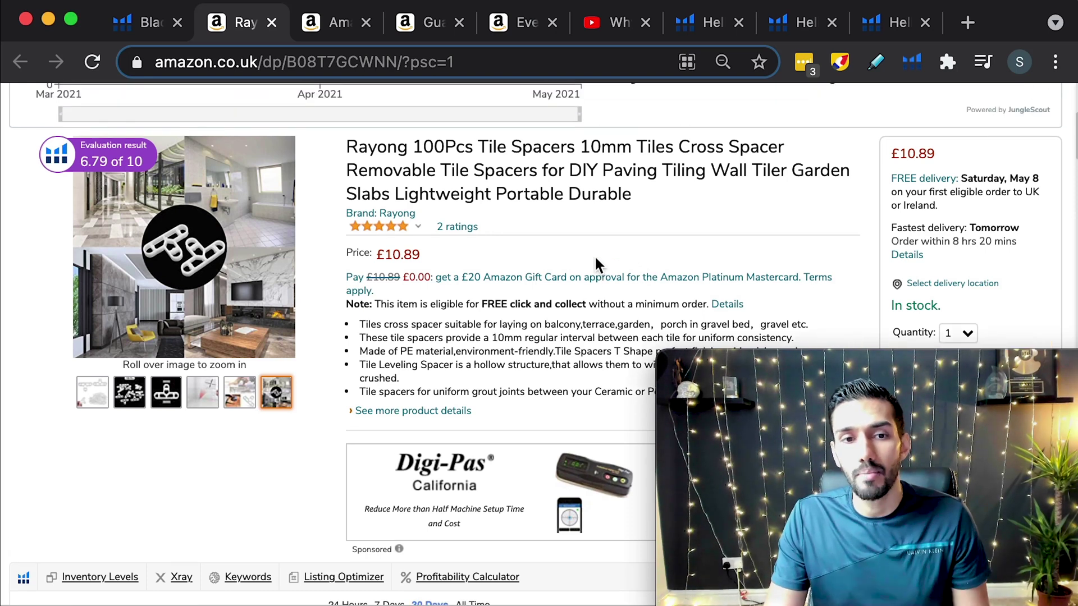
scroll(595, 256, down, 1)
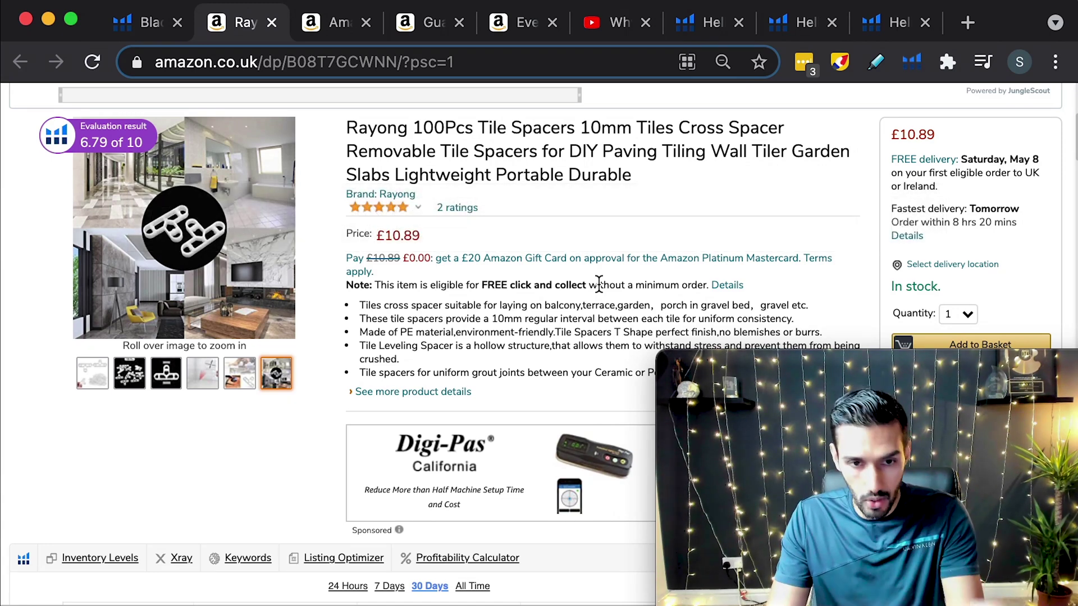
scroll(599, 284, up, 3)
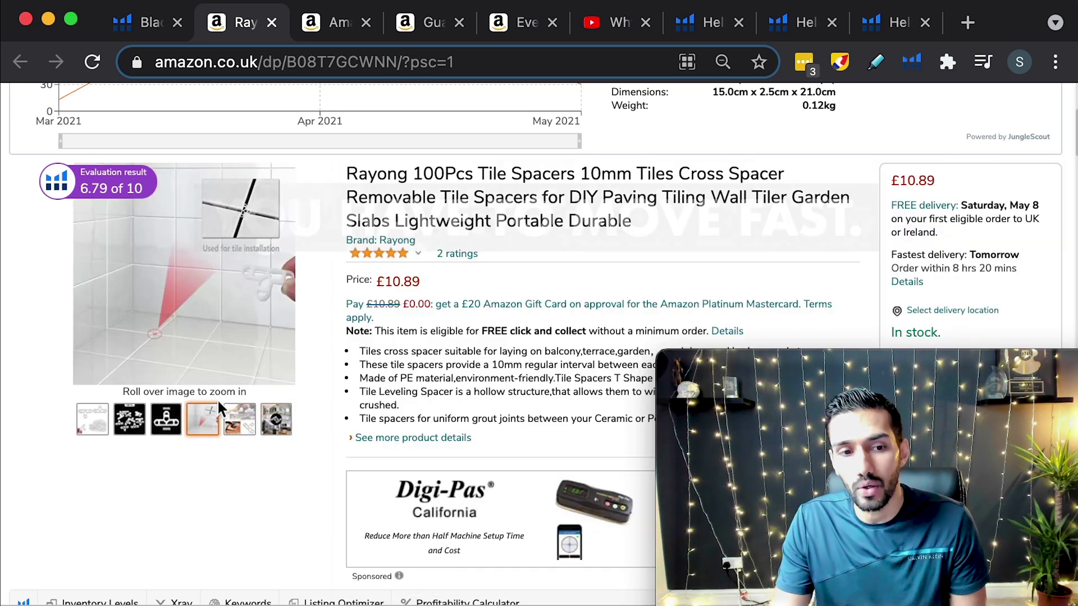
mouse_move(227, 422)
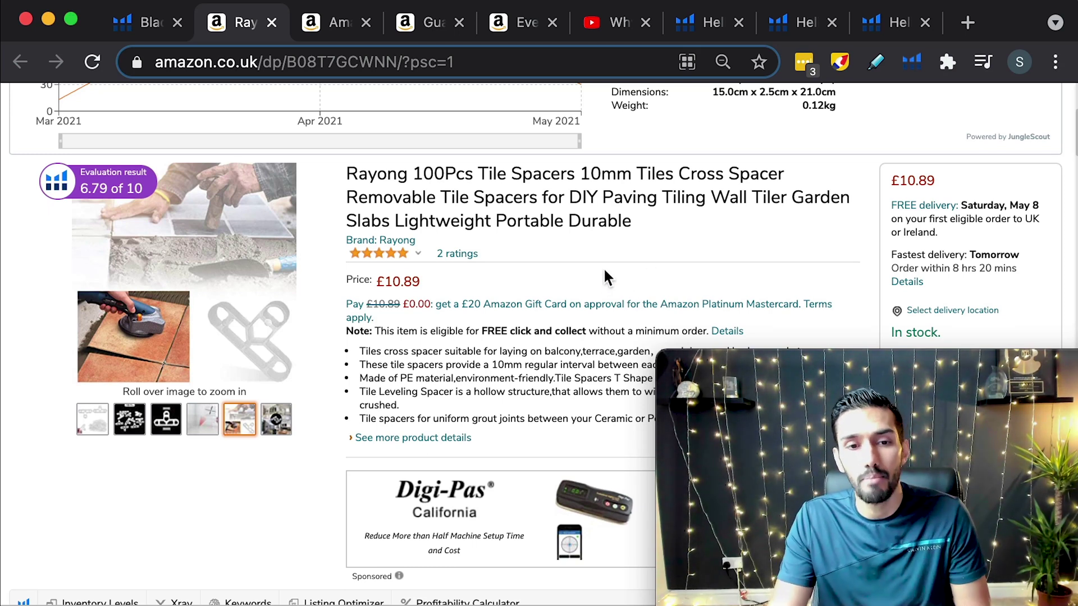
scroll(604, 271, down, 6)
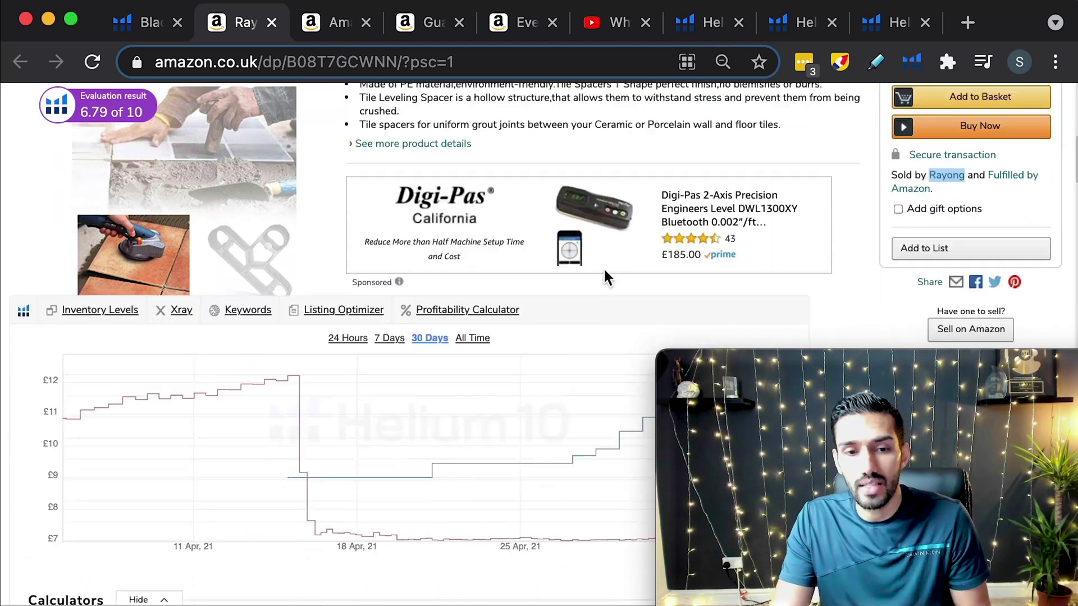
scroll(603, 267, up, 8)
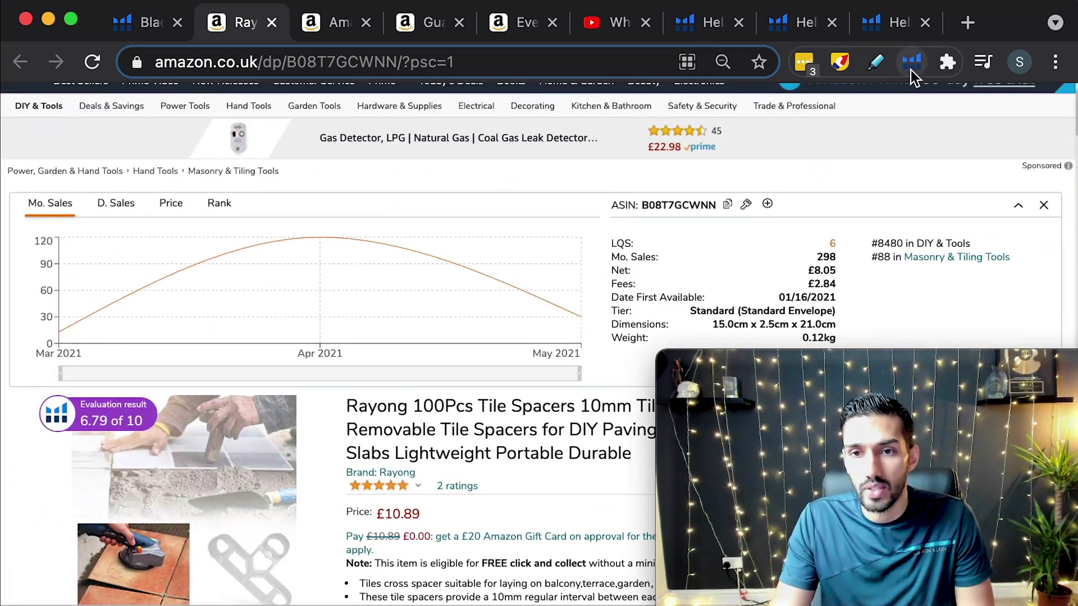
click(911, 63)
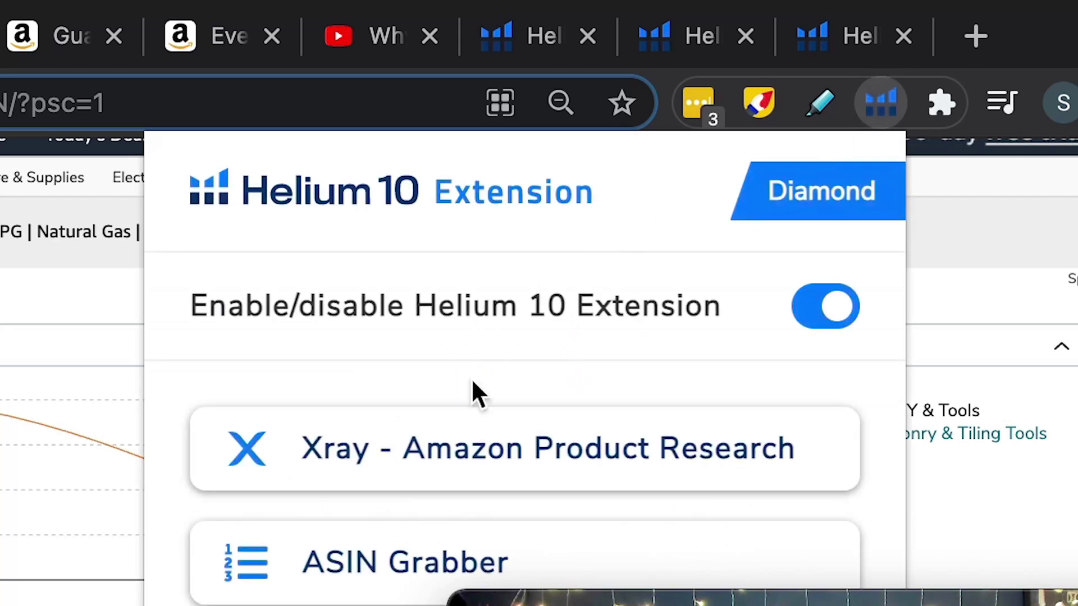
click(414, 447)
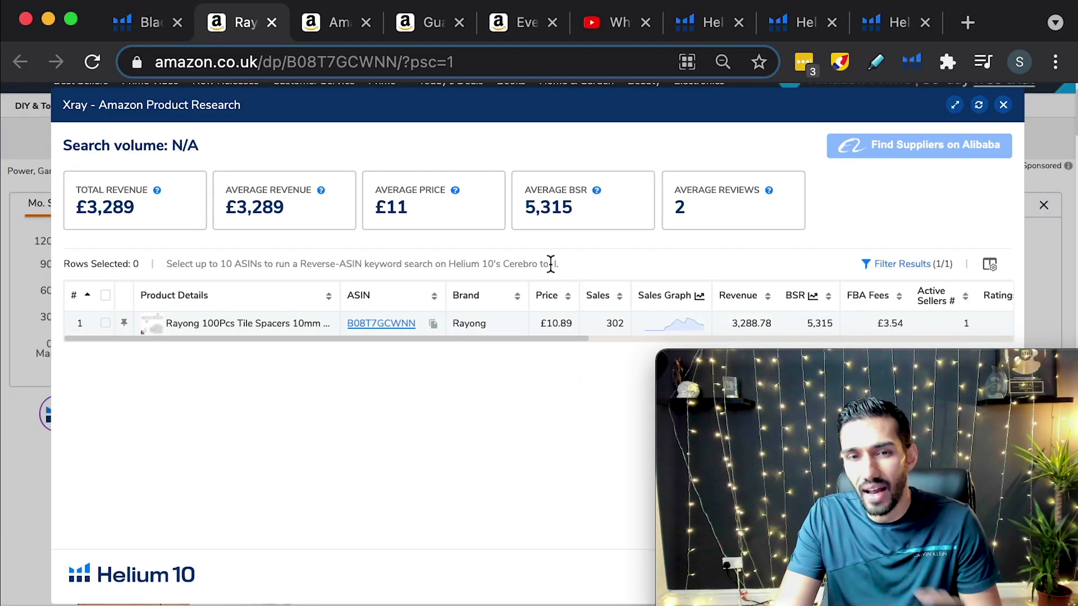
scroll(624, 284, down, 2)
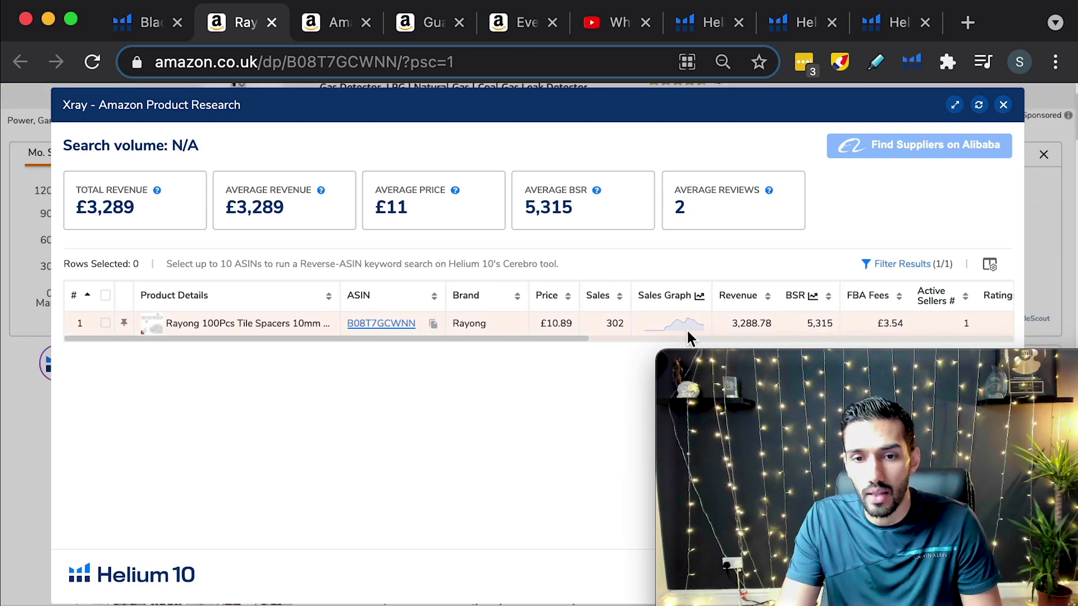
click(686, 330)
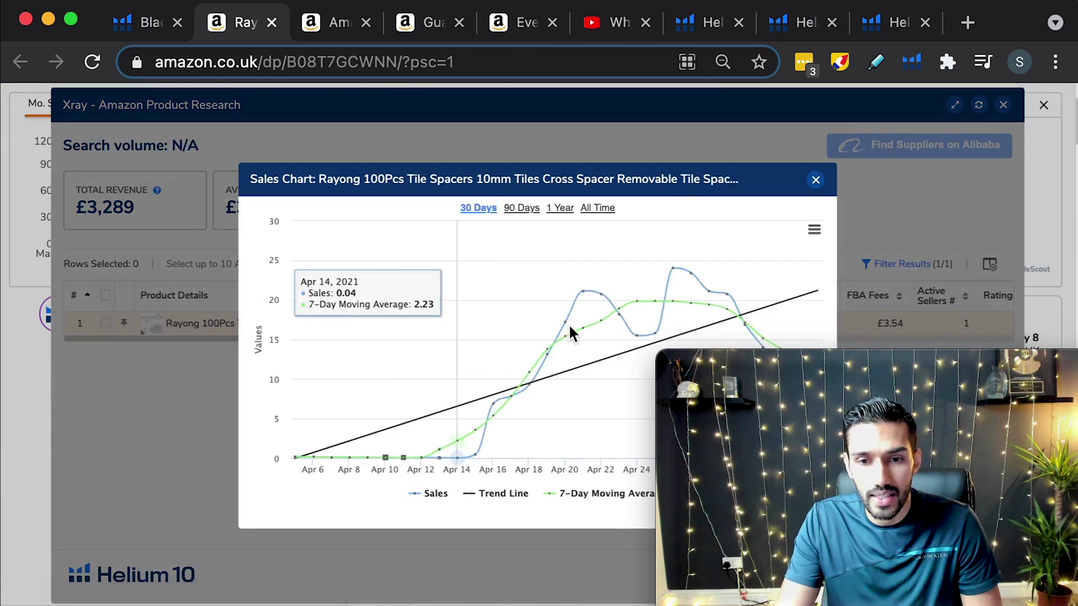
drag(777, 372, 1077, 373)
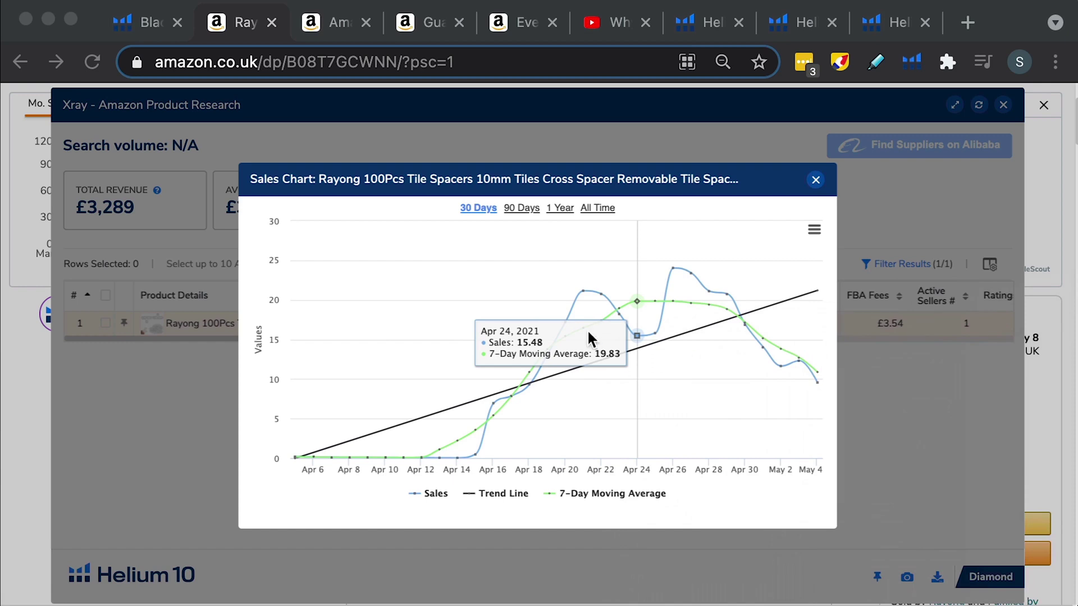
click(589, 213)
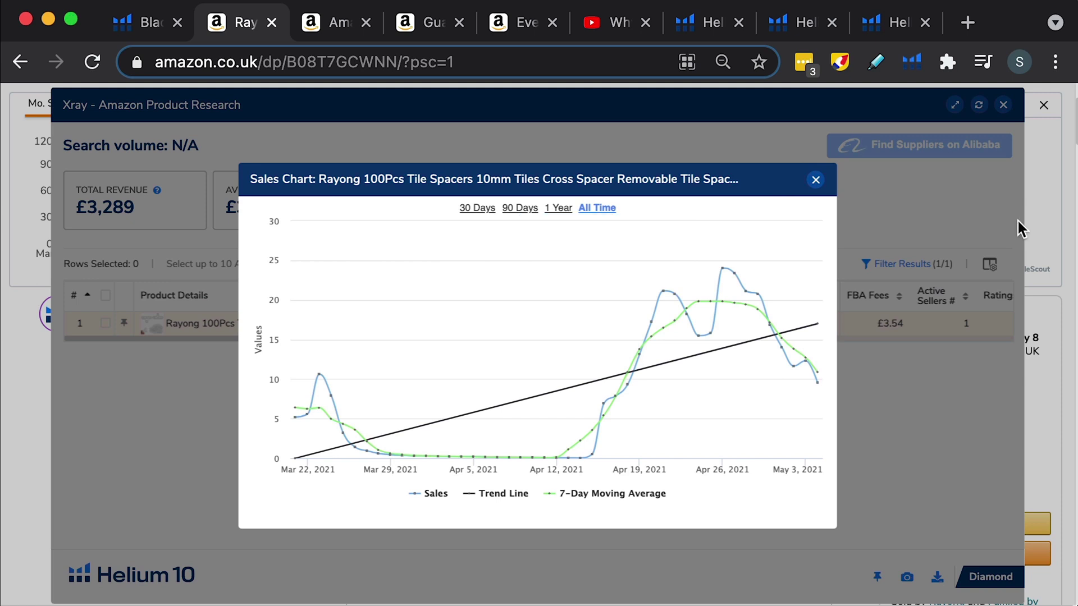
click(1005, 108)
- Close the Xray research results
click(1004, 107)
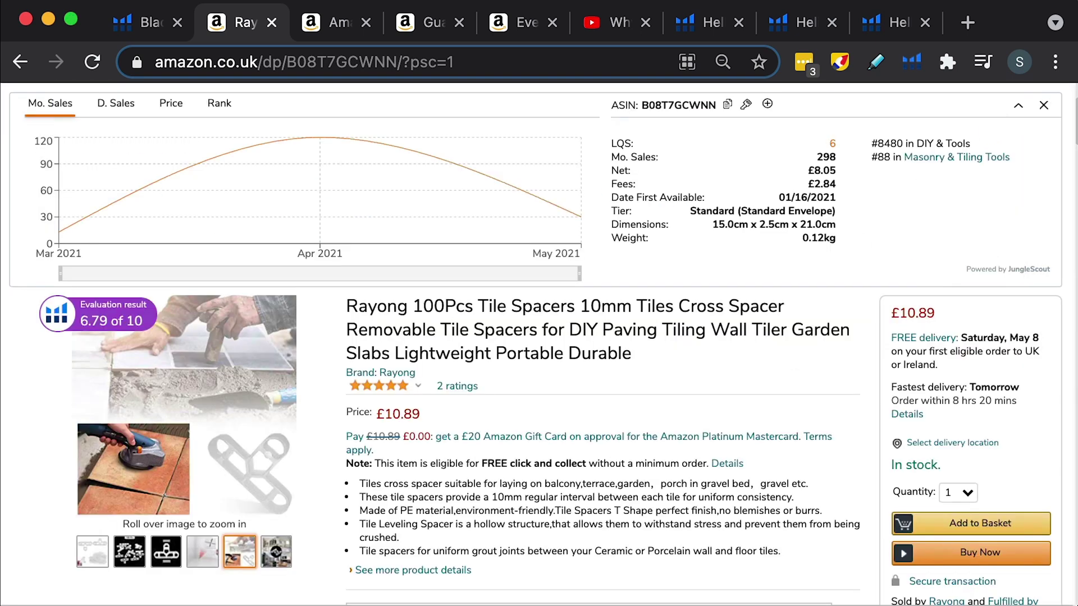
key(super+Tab)
drag(825, 338, 777, 352)
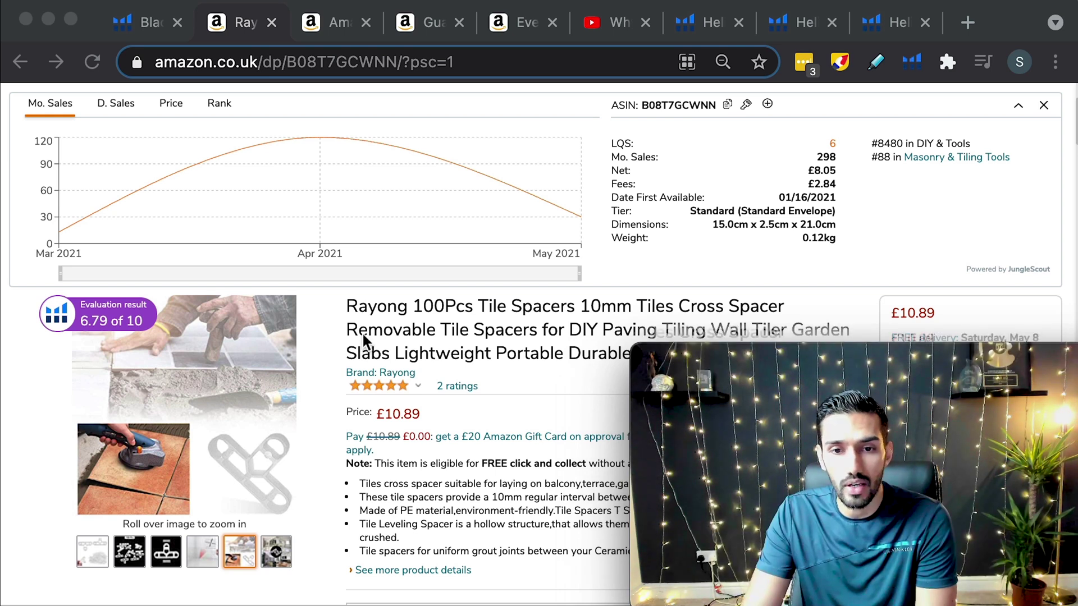
scroll(362, 332, down, 2)
scroll(365, 173, up, 5)
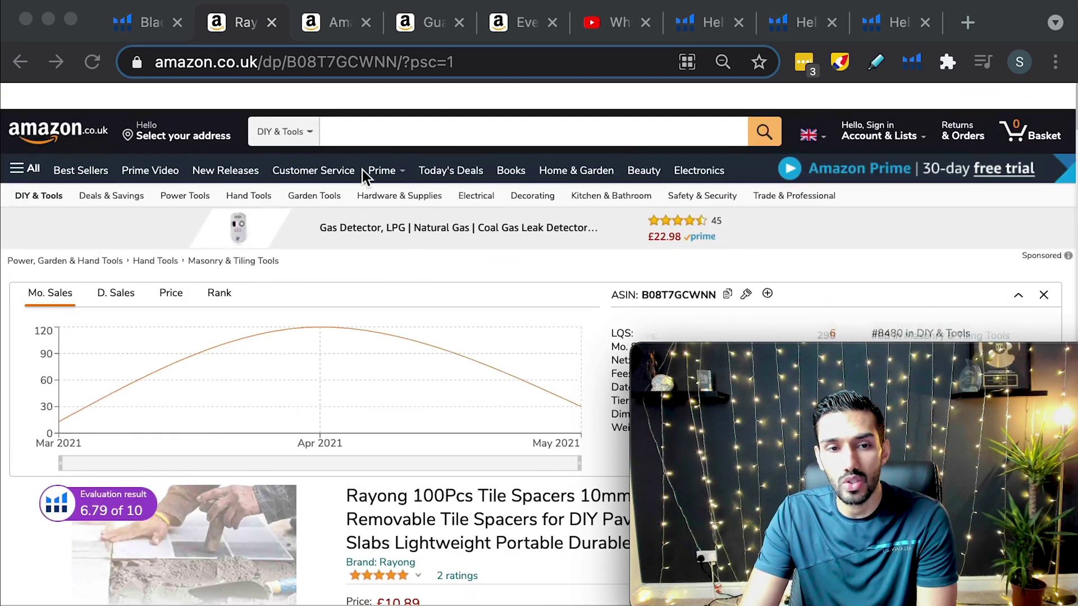
- Return to the Amazon.co.uk homepage and place the cursor in the search box
click(371, 106)
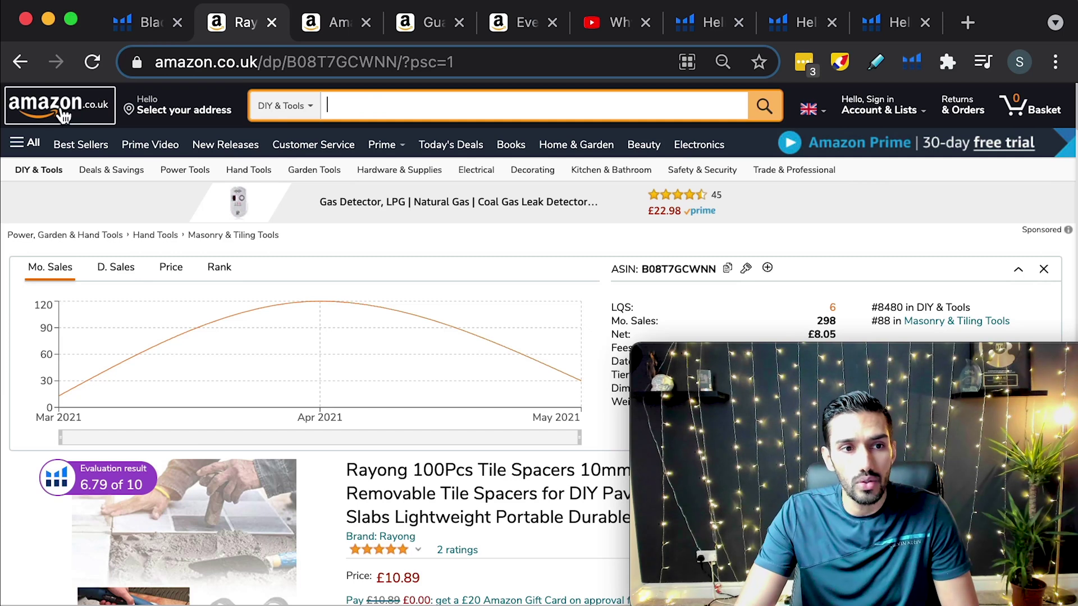
click(58, 104)
click(360, 108)
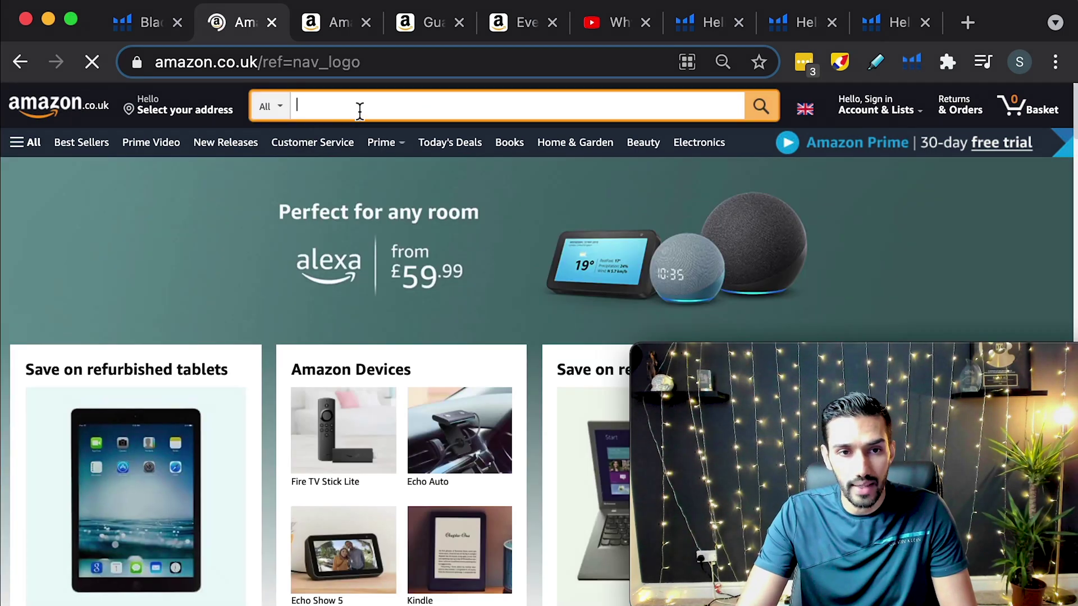
- Search Amazon.co.uk for 'tile spacer cross' and browse the results with their Jungle Scout sales estimates
text(tile space)
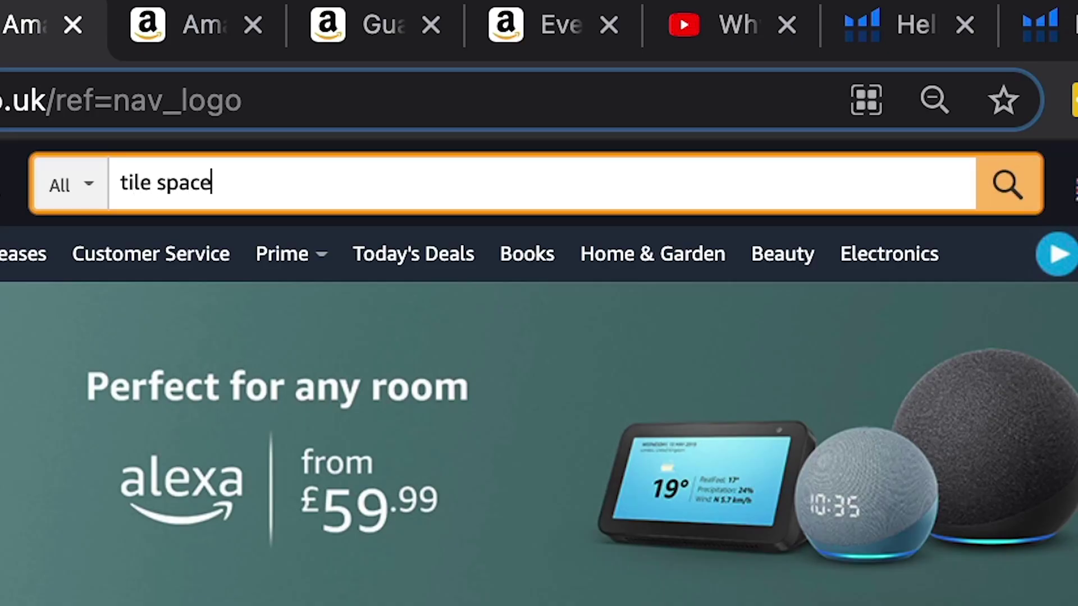
text(r cross)
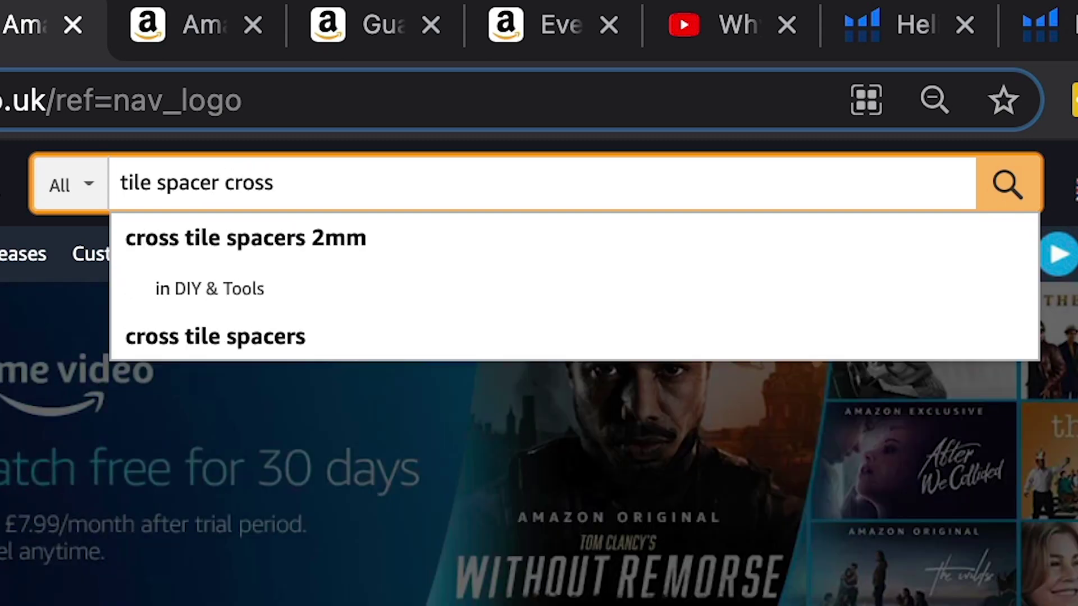
key(Return)
scroll(487, 373, down, 10)
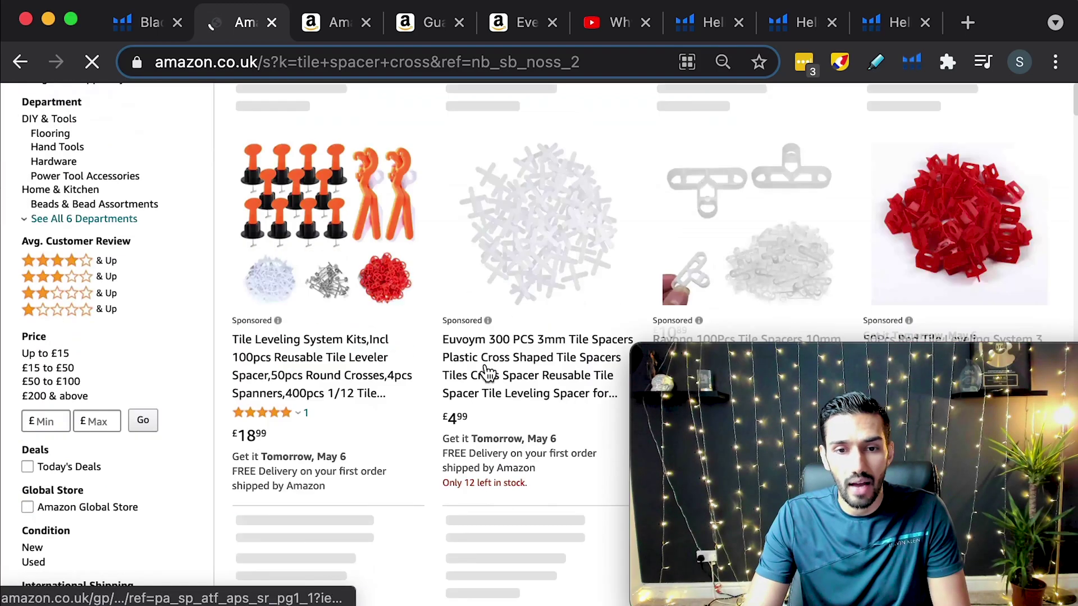
scroll(487, 374, down, 2)
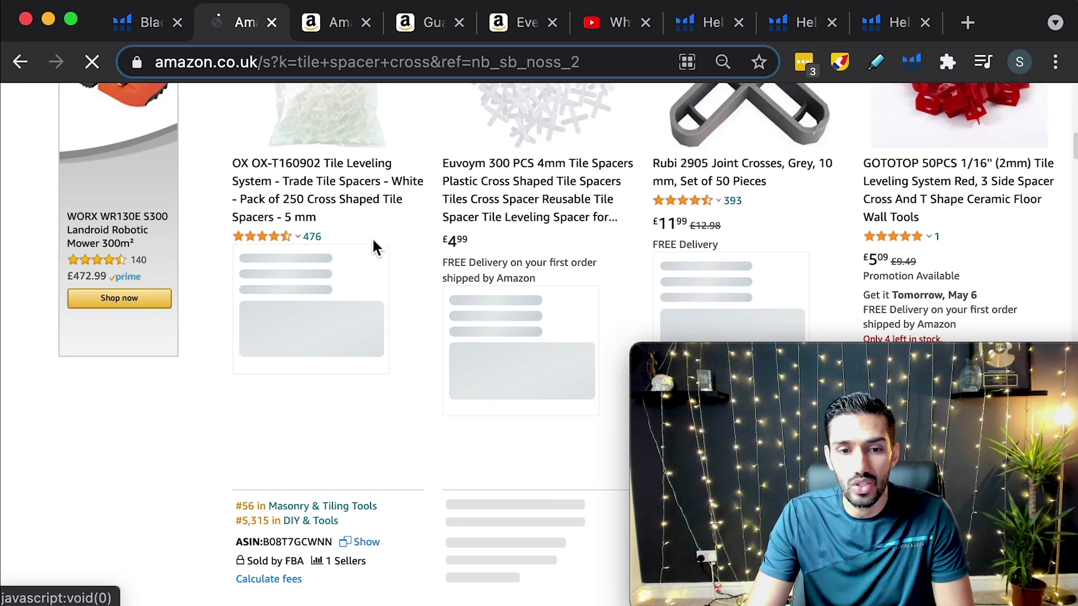
scroll(530, 339, down, 7)
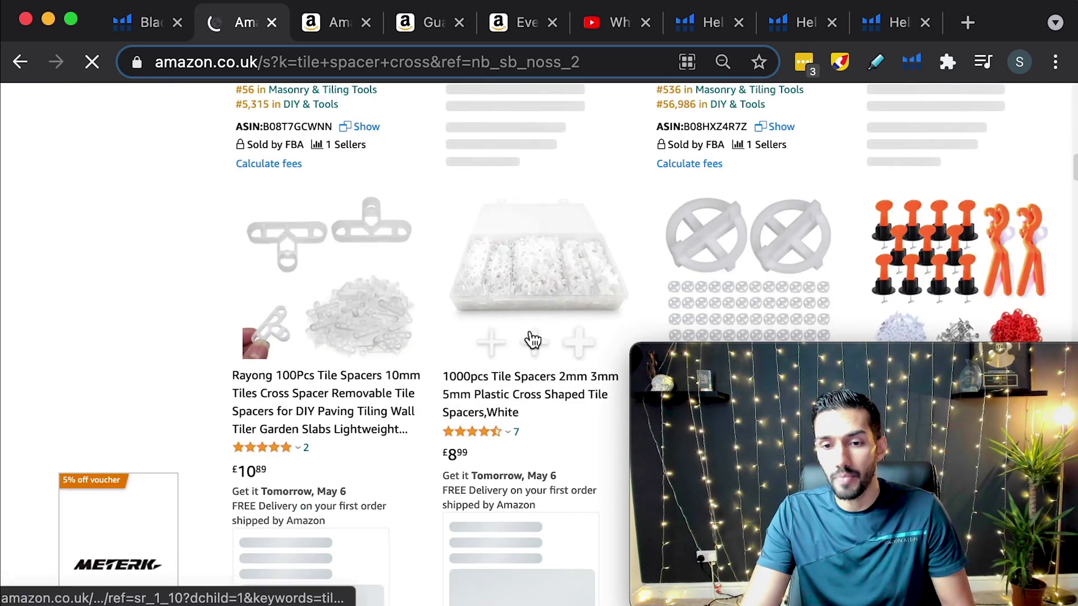
scroll(531, 340, down, 2)
scroll(531, 339, down, 2)
scroll(530, 337, down, 3)
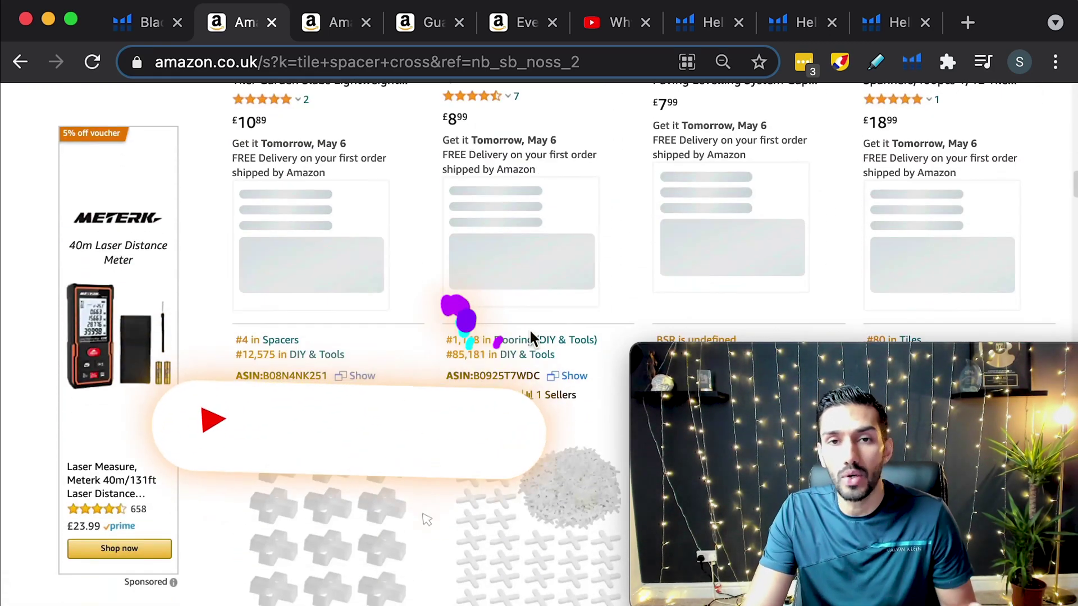
scroll(519, 331, down, 4)
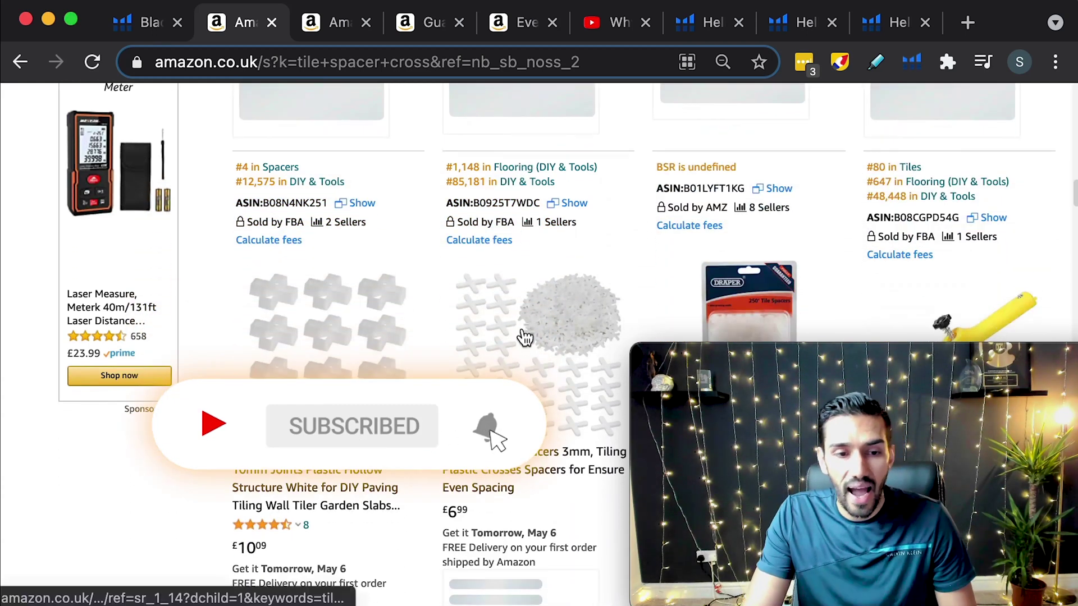
scroll(525, 337, down, 3)
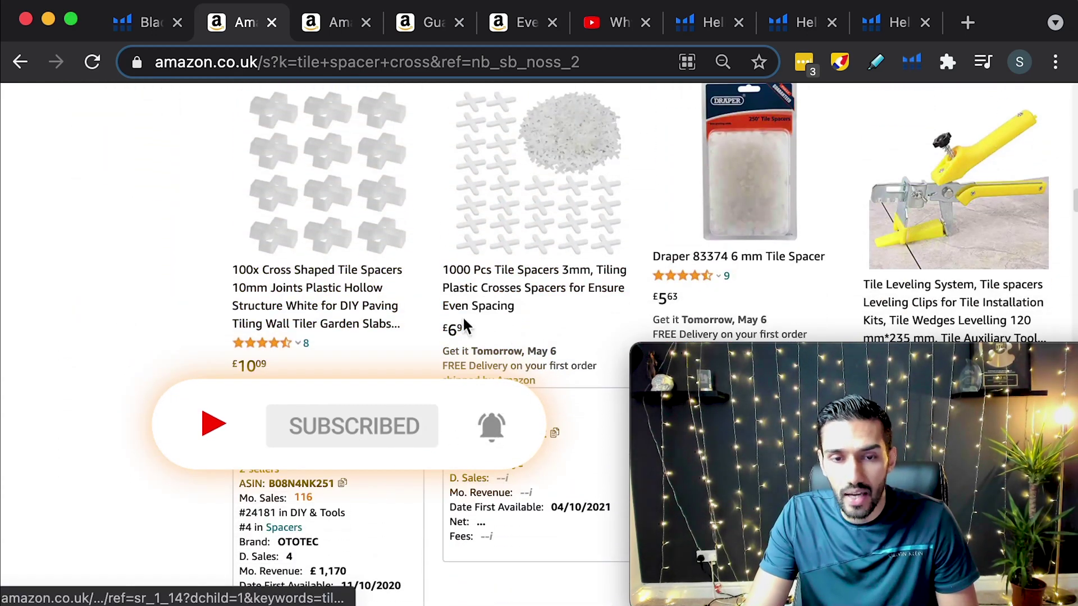
scroll(584, 275, up, 8)
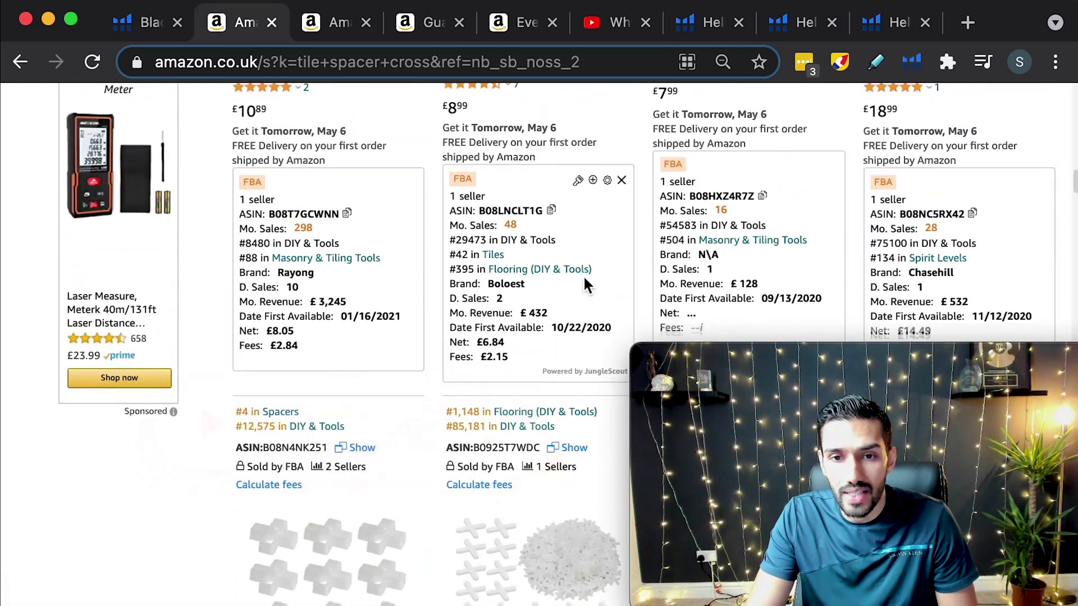
scroll(583, 274, down, 2)
scroll(583, 275, up, 5)
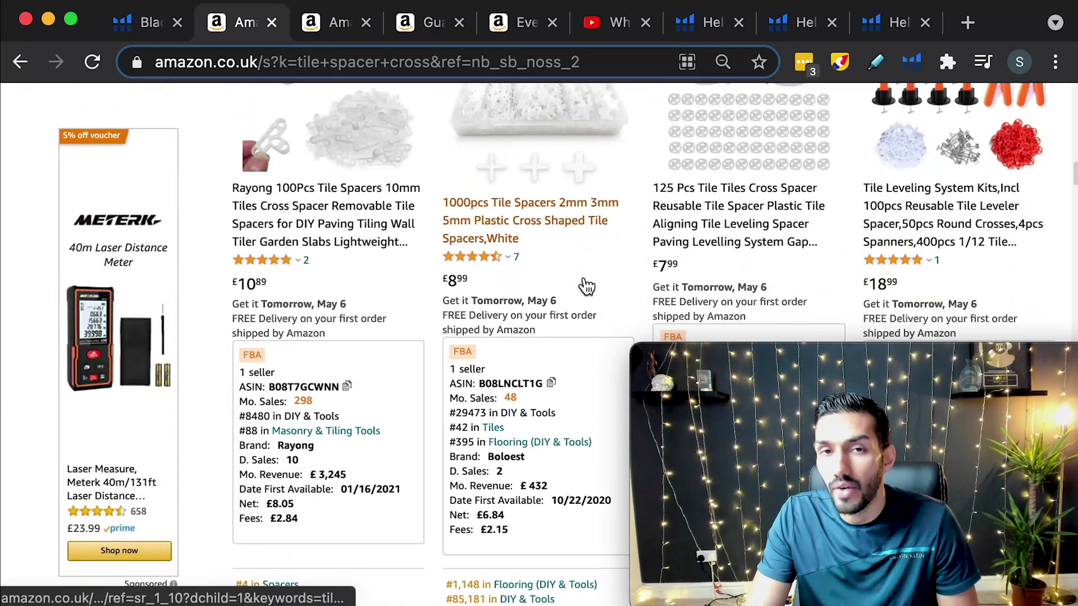
scroll(584, 279, down, 1)
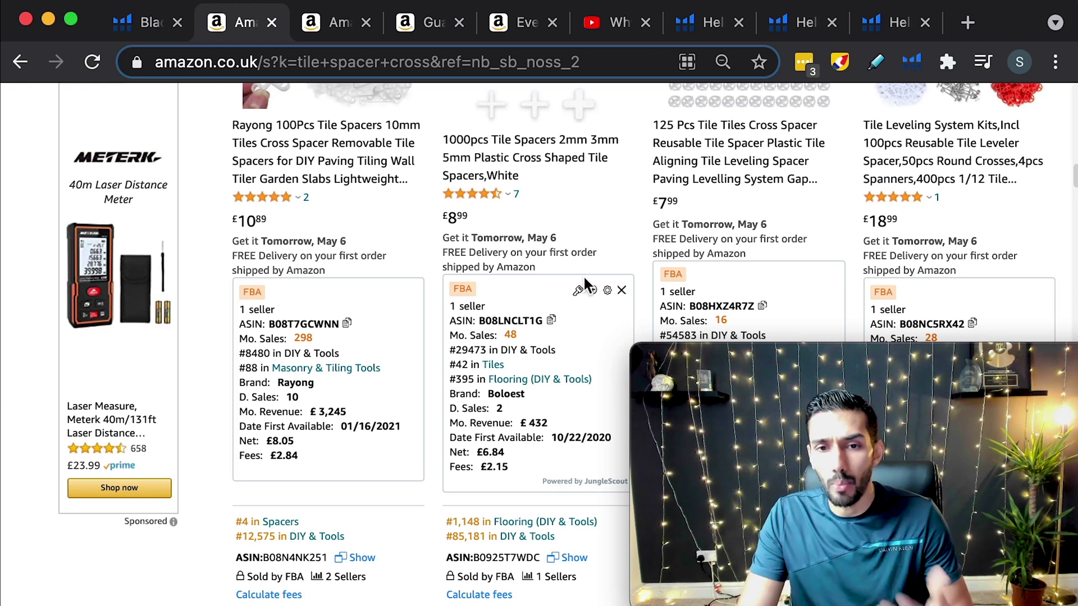
scroll(504, 264, down, 2)
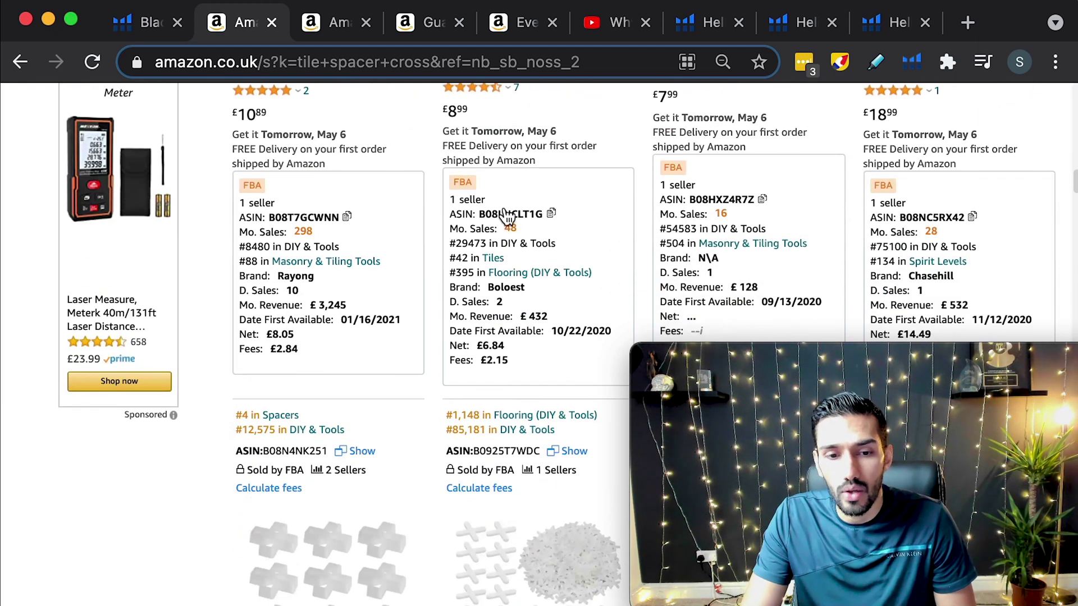
scroll(548, 342, down, 7)
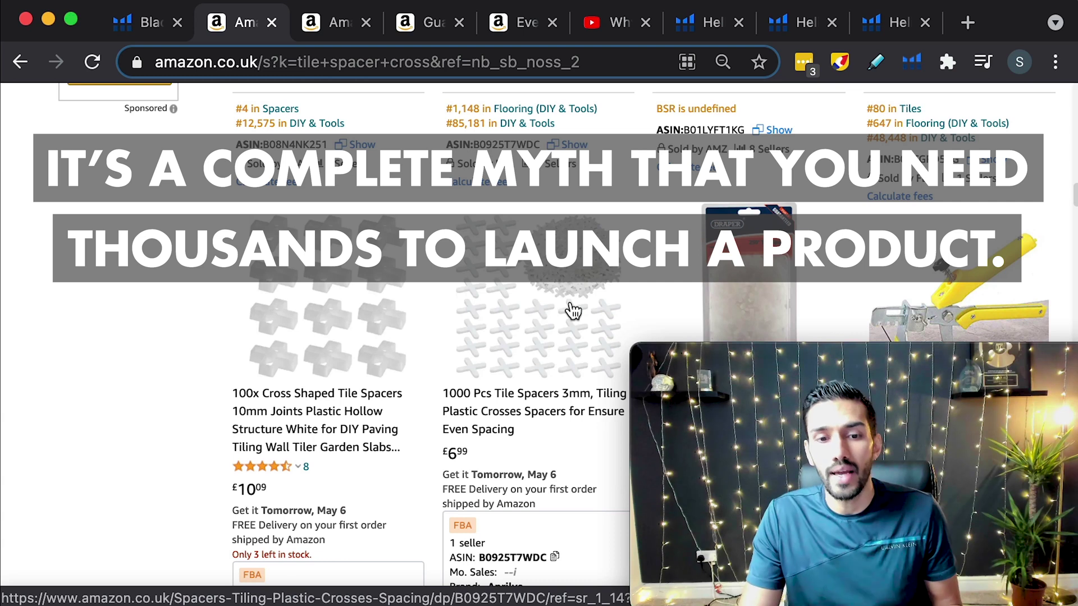
scroll(572, 311, up, 5)
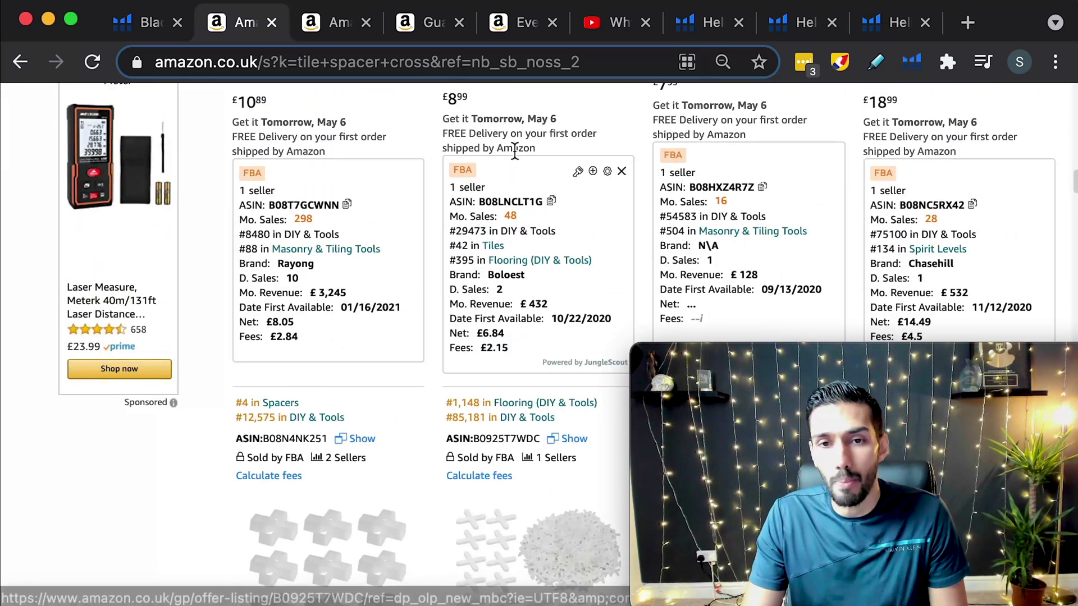
mouse_move(577, 337)
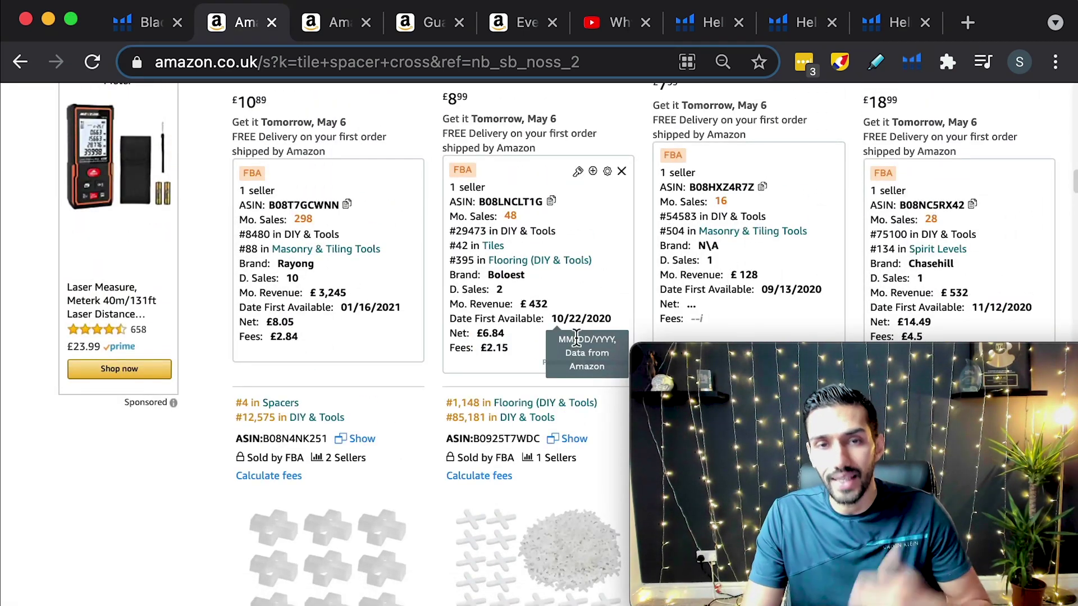
scroll(576, 337, up, 1)
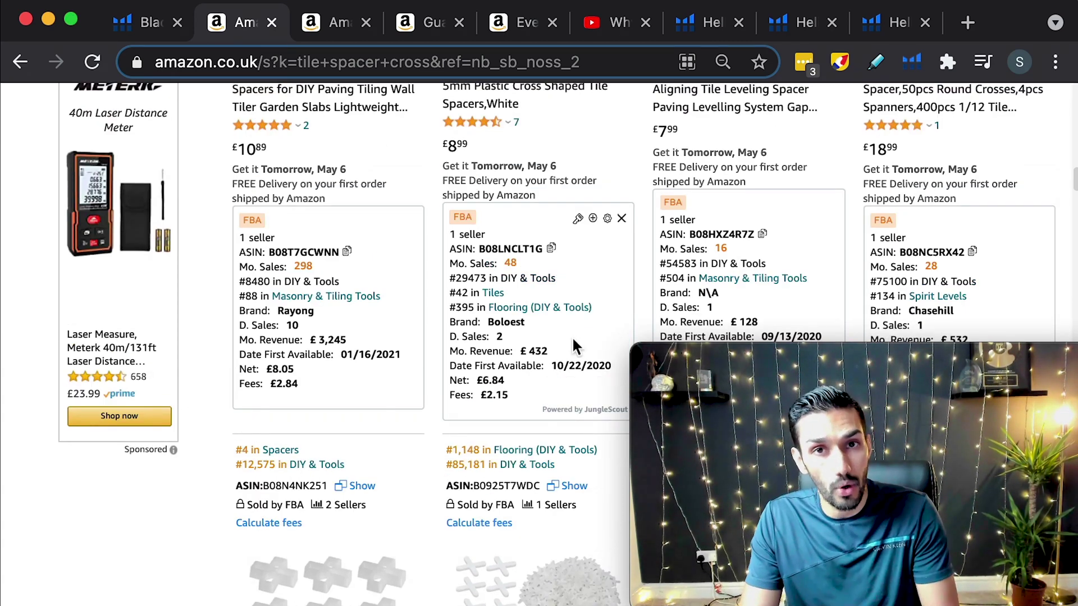
scroll(574, 339, down, 6)
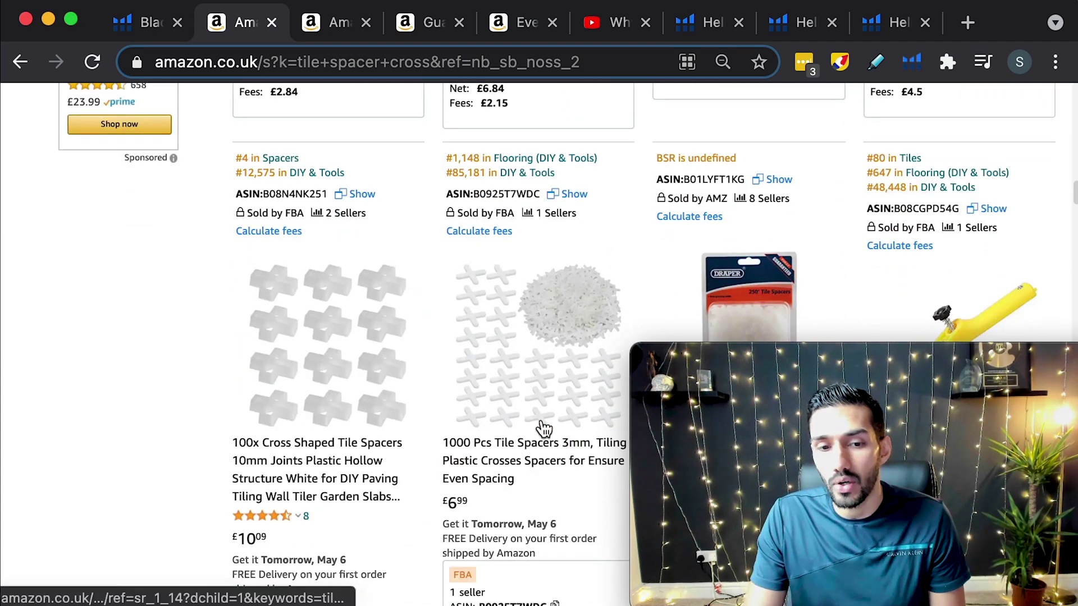
scroll(544, 429, down, 3)
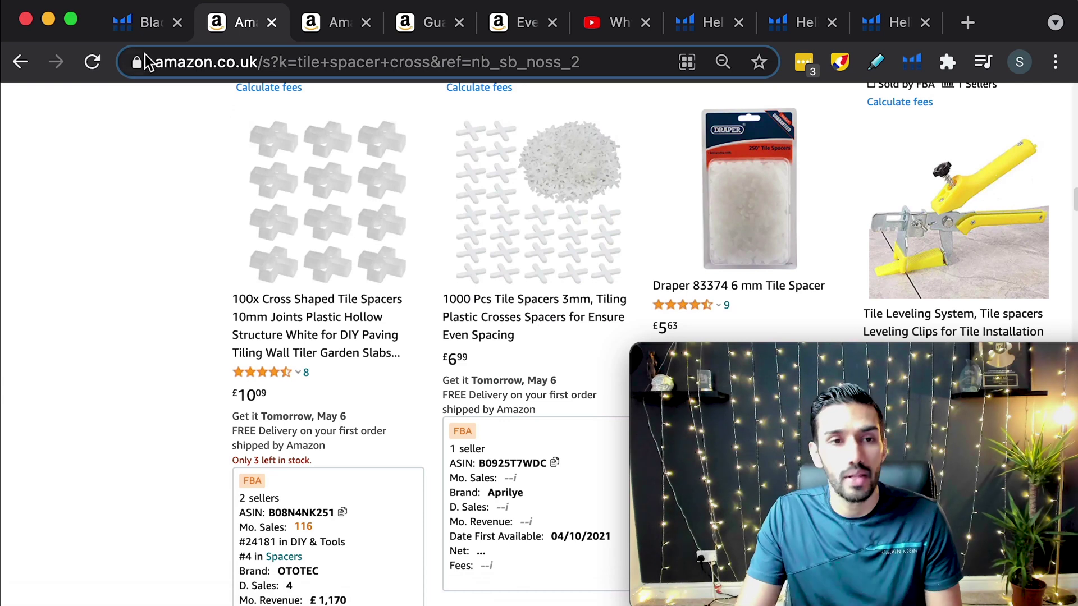
- Switch to the Black Box results and scroll down to the Desk Humidifier row
click(141, 25)
scroll(488, 381, down, 2)
scroll(490, 387, down, 2)
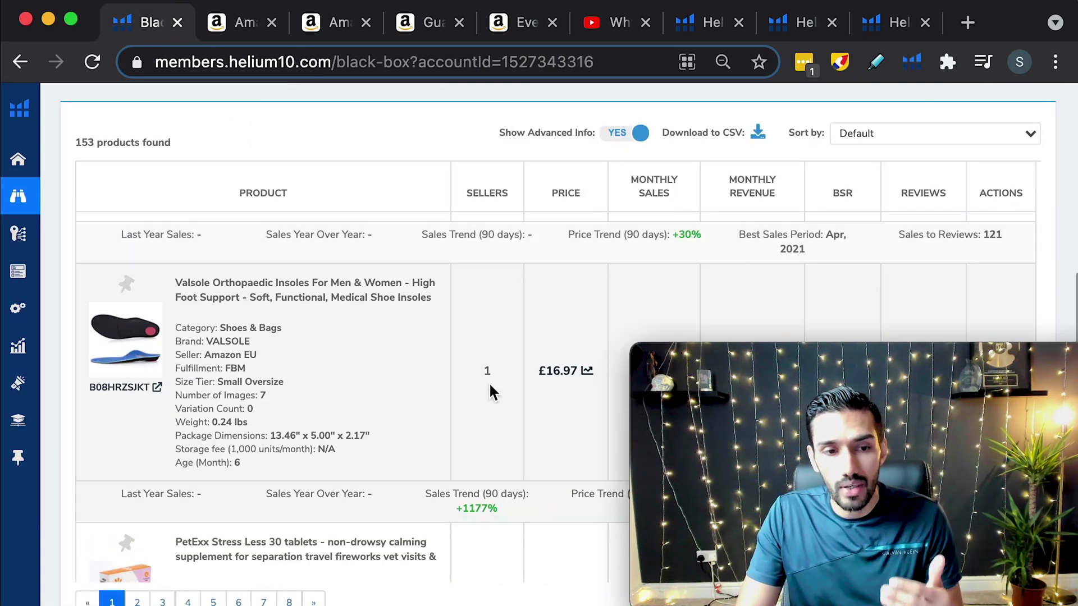
scroll(491, 387, down, 6)
scroll(490, 391, down, 5)
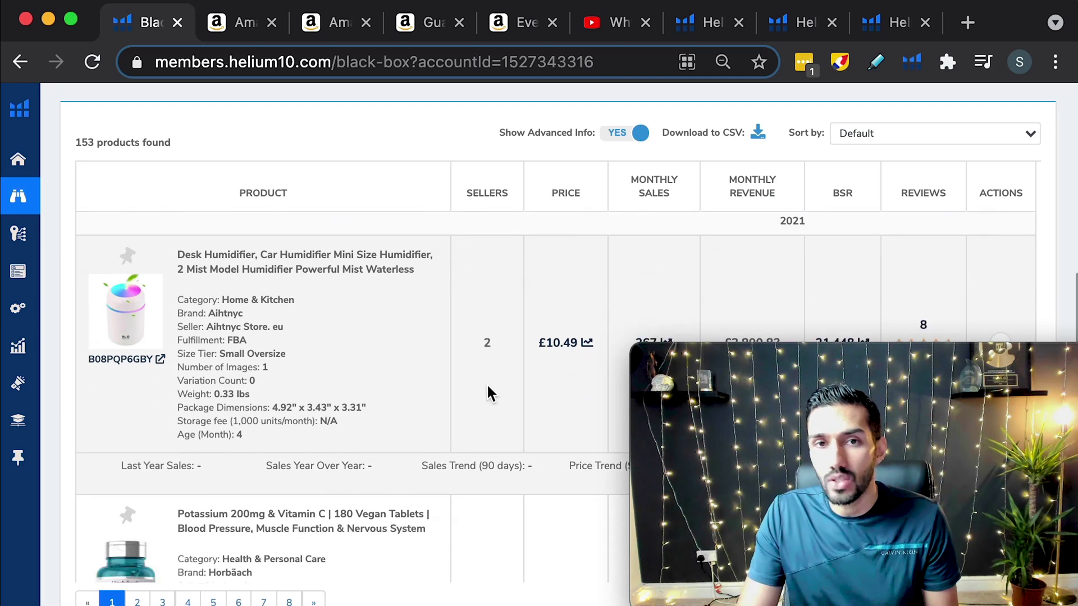
scroll(450, 385, down, 1)
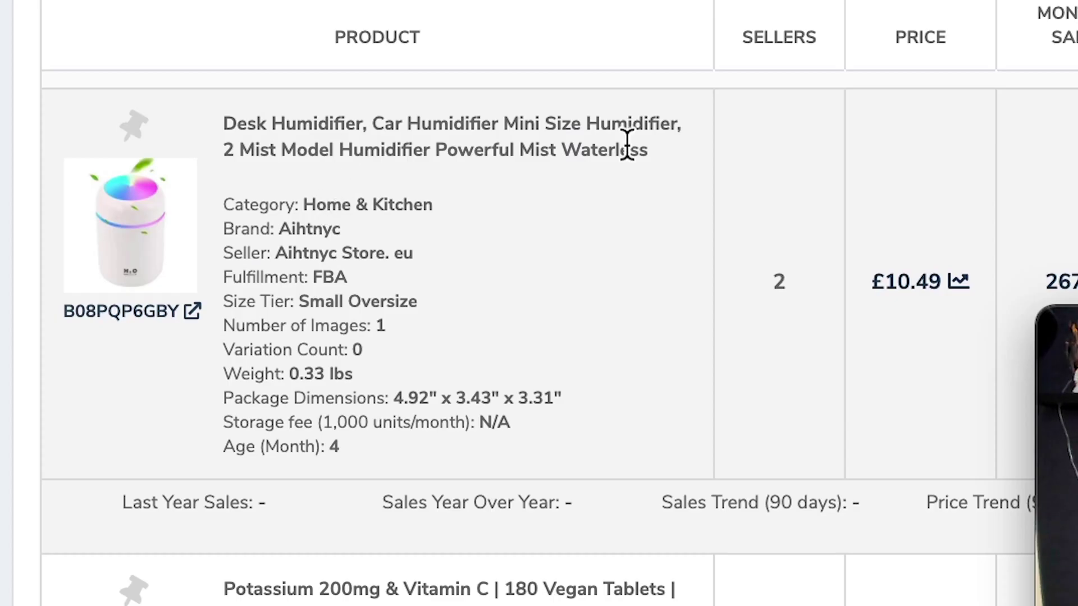
scroll(553, 361, down, 1)
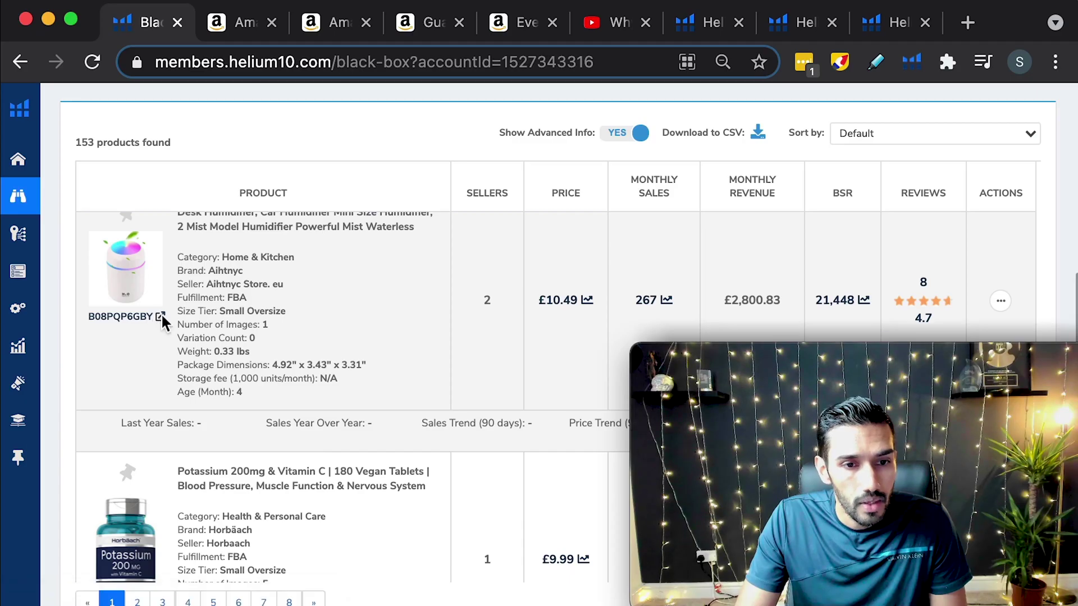
- Open the Desk Humidifier's Amazon listing and scroll through it
click(192, 258)
scroll(421, 327, down, 3)
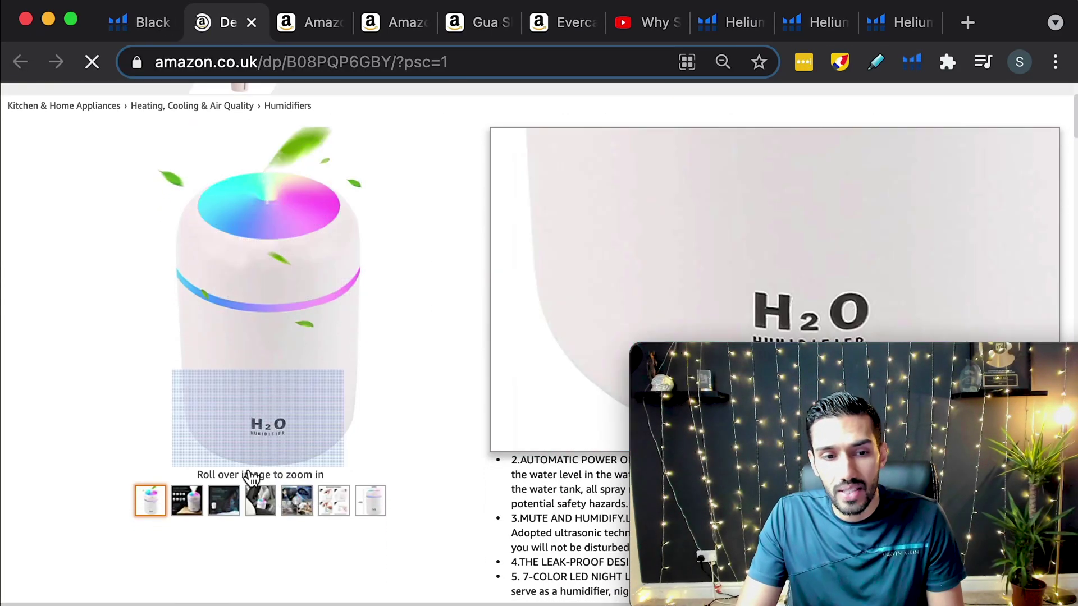
scroll(281, 494, down, 5)
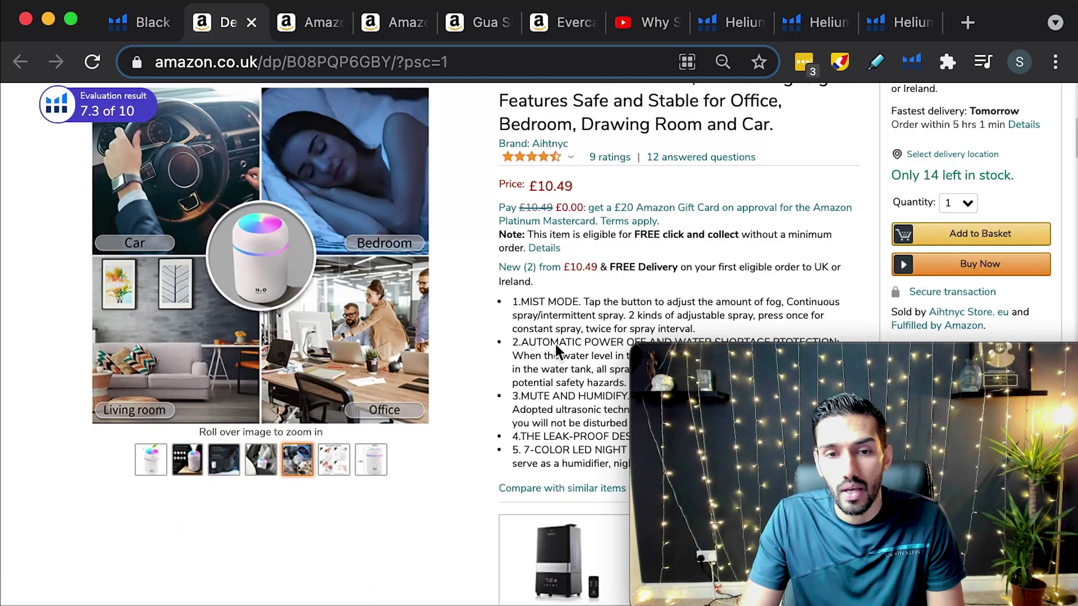
scroll(994, 204, down, 2)
- Check the humidifier seller's business details, go back to the listing, then return to Black Box
click(970, 194)
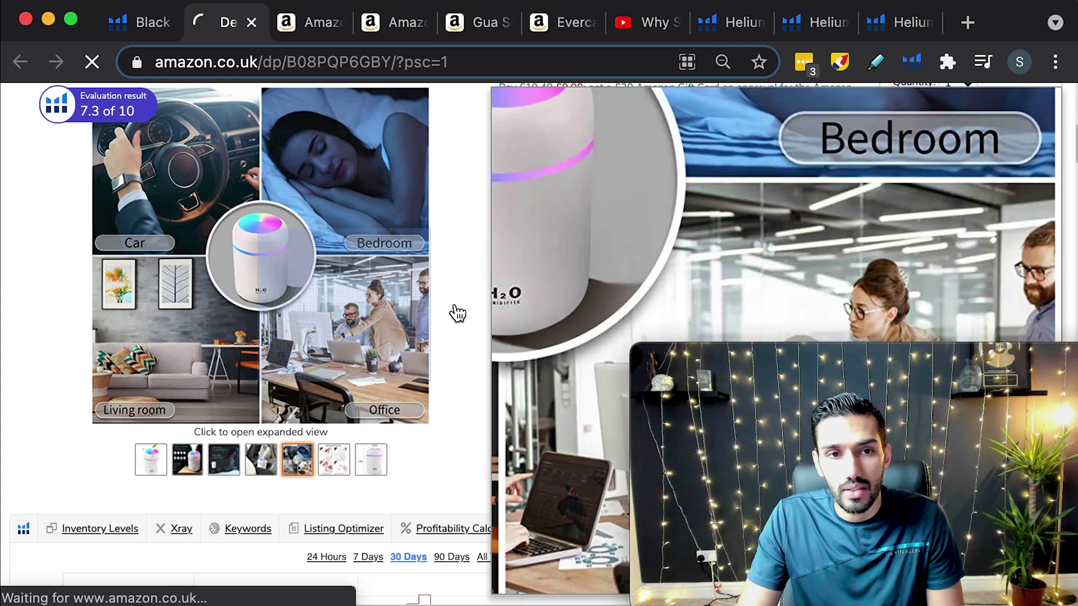
scroll(393, 320, down, 1)
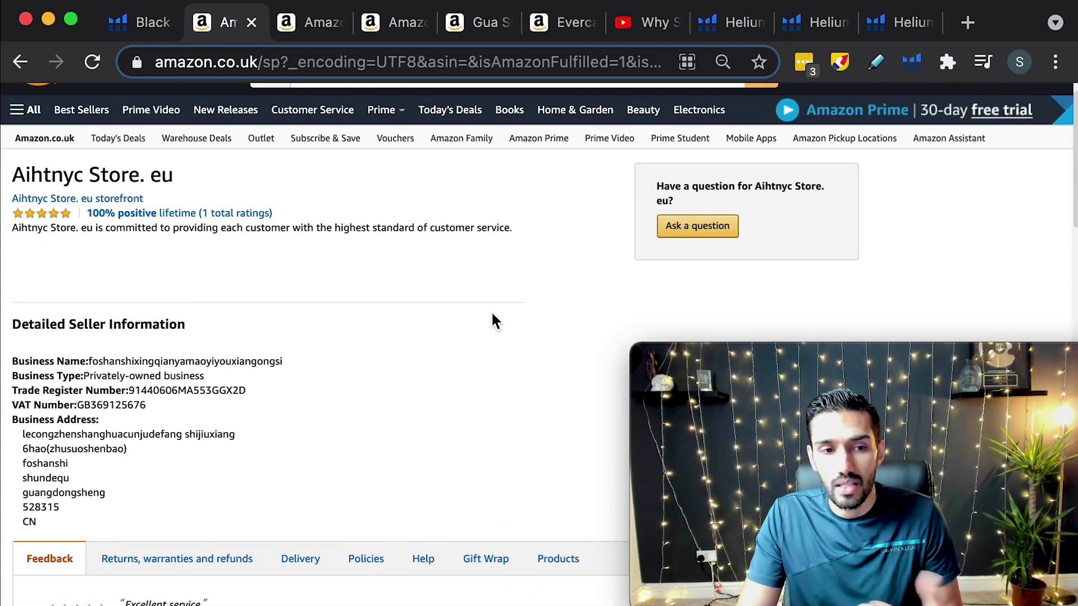
scroll(491, 320, up, 1)
click(19, 63)
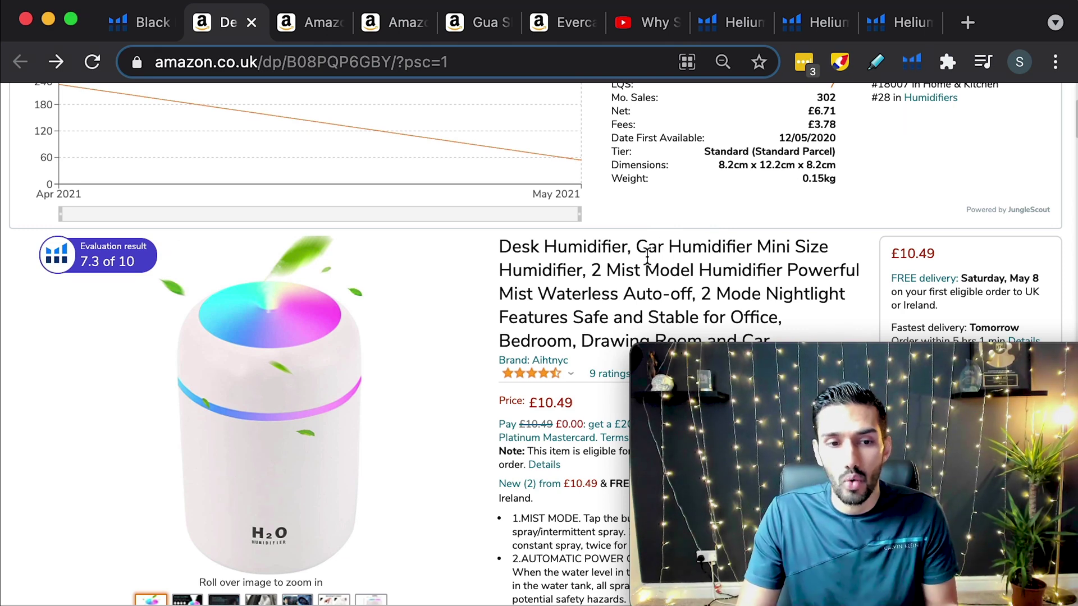
scroll(648, 255, up, 2)
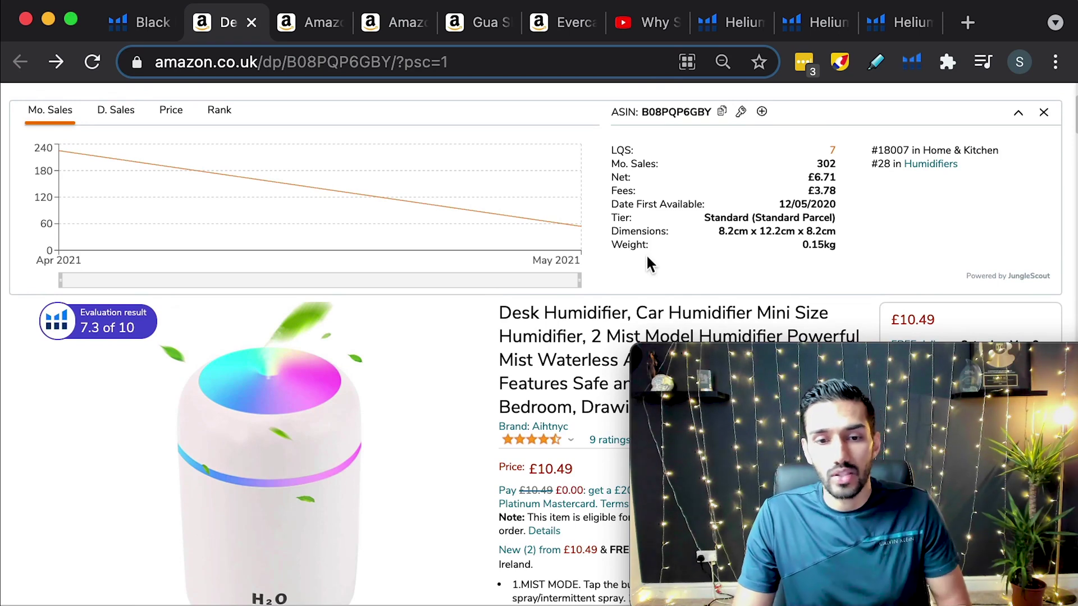
scroll(647, 258, down, 2)
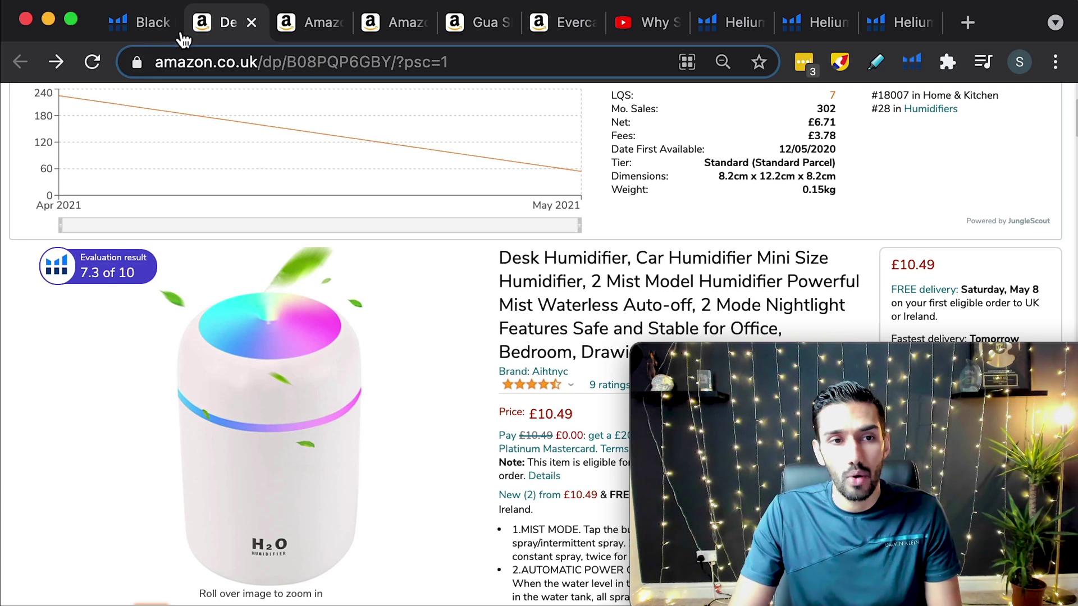
click(144, 25)
scroll(376, 258, down, 5)
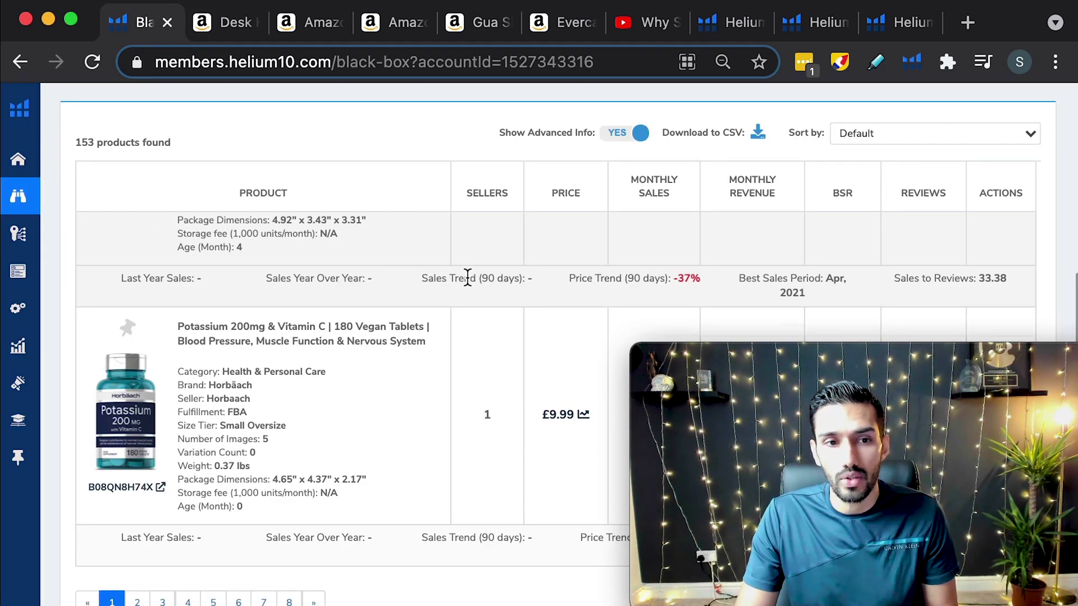
scroll(449, 275, down, 15)
scroll(466, 275, up, 15)
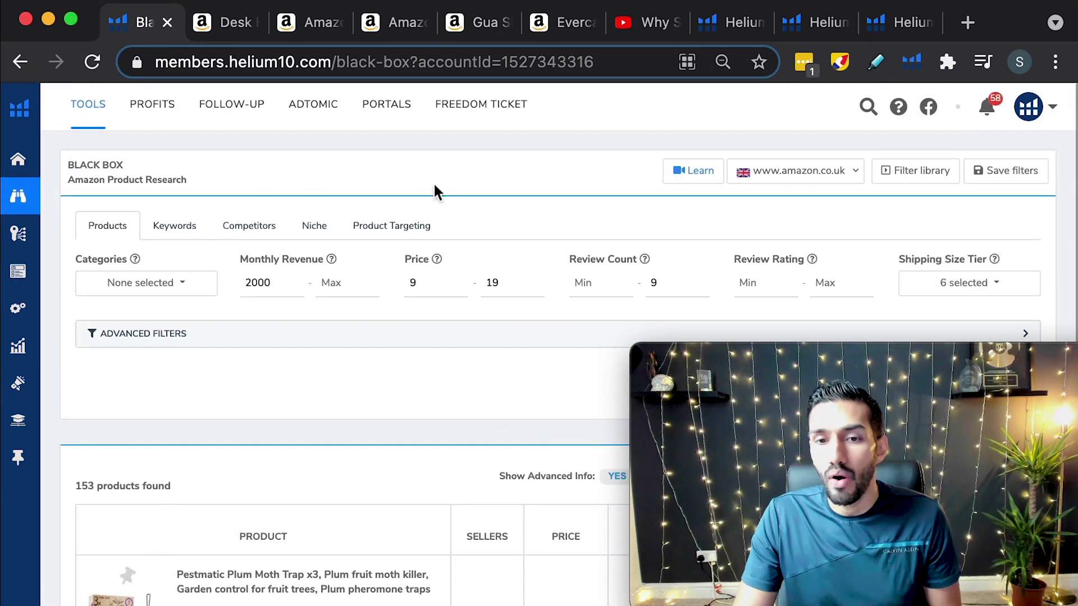
scroll(518, 344, down, 2)
scroll(517, 336, down, 1)
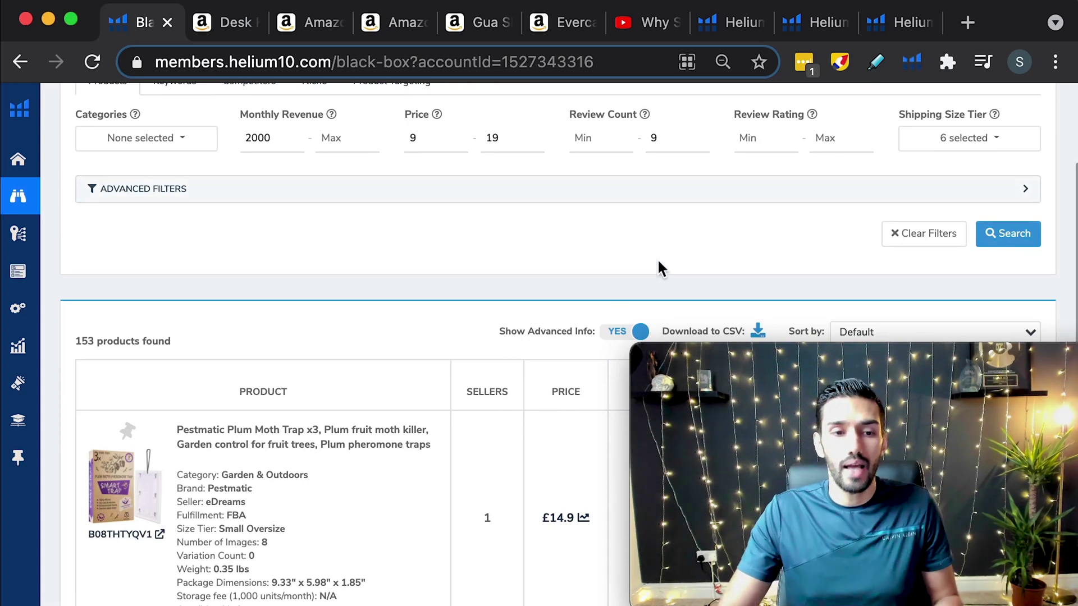
scroll(644, 289, down, 1)
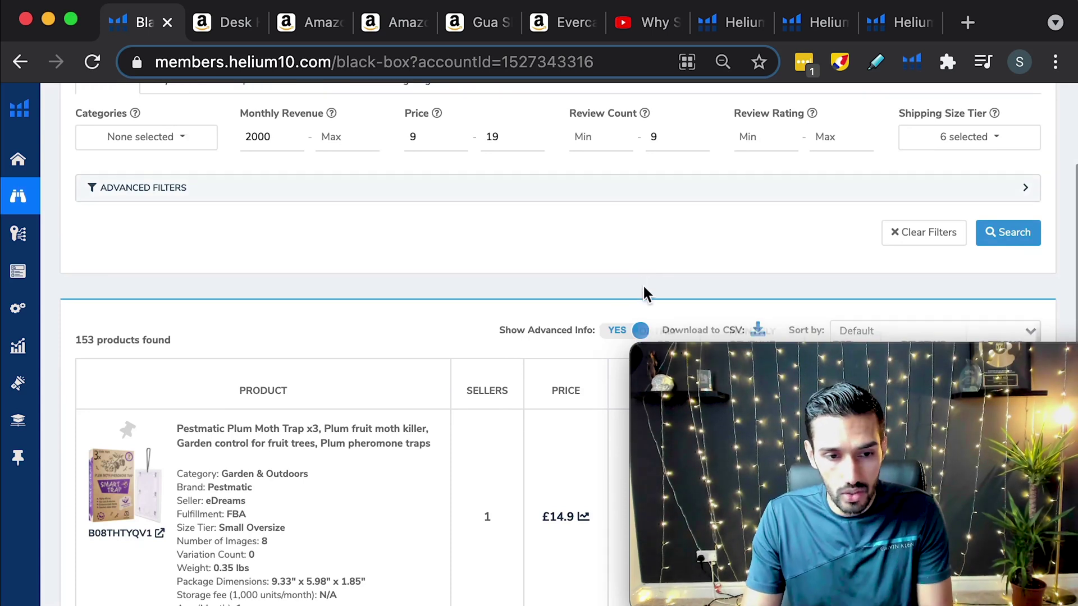
scroll(644, 289, down, 5)
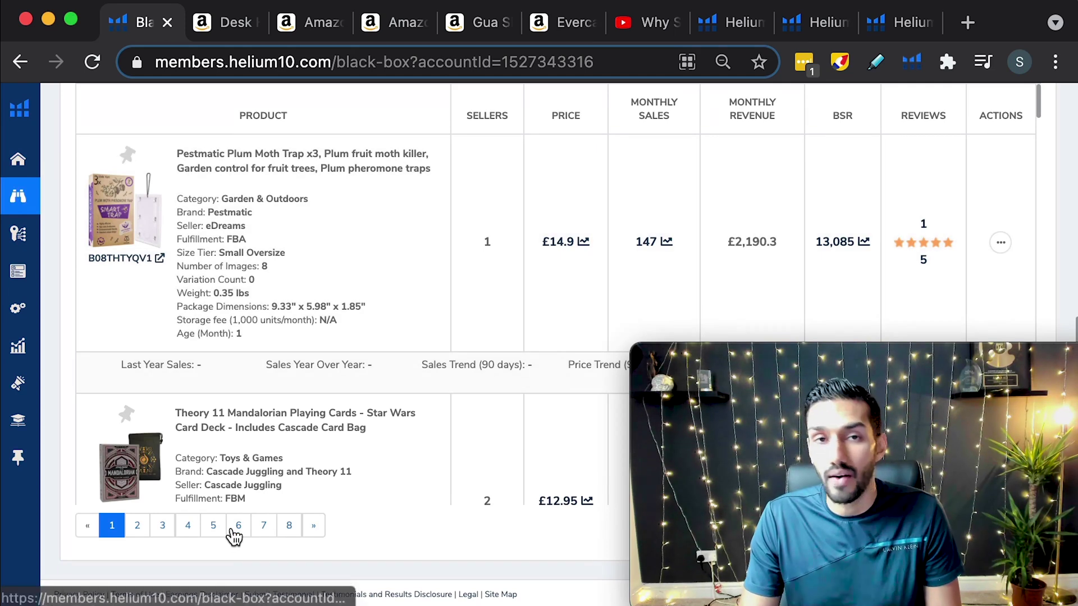
click(220, 533)
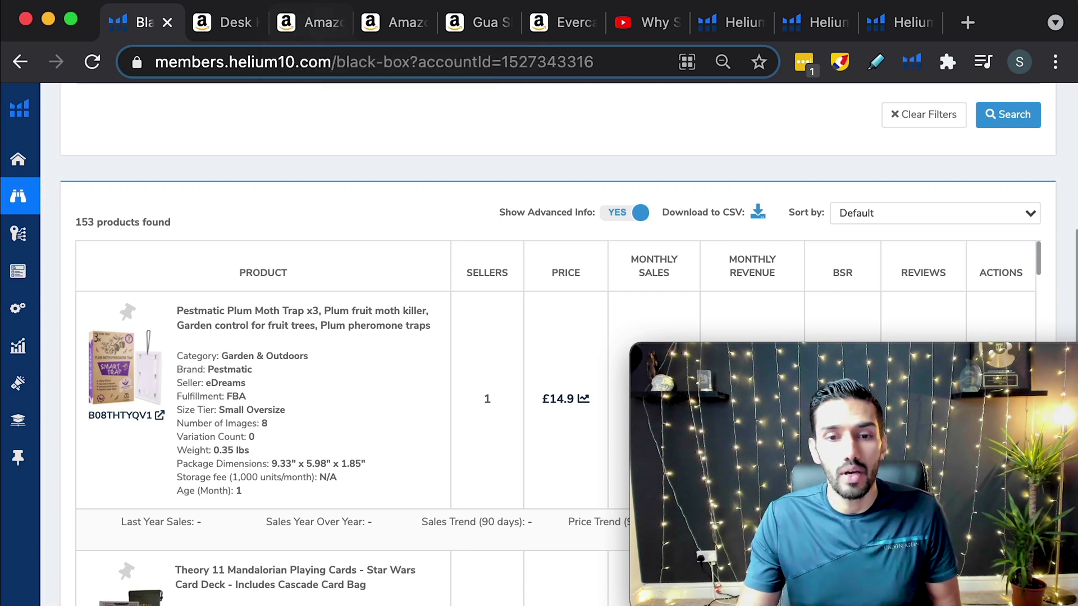
scroll(588, 297, up, 2)
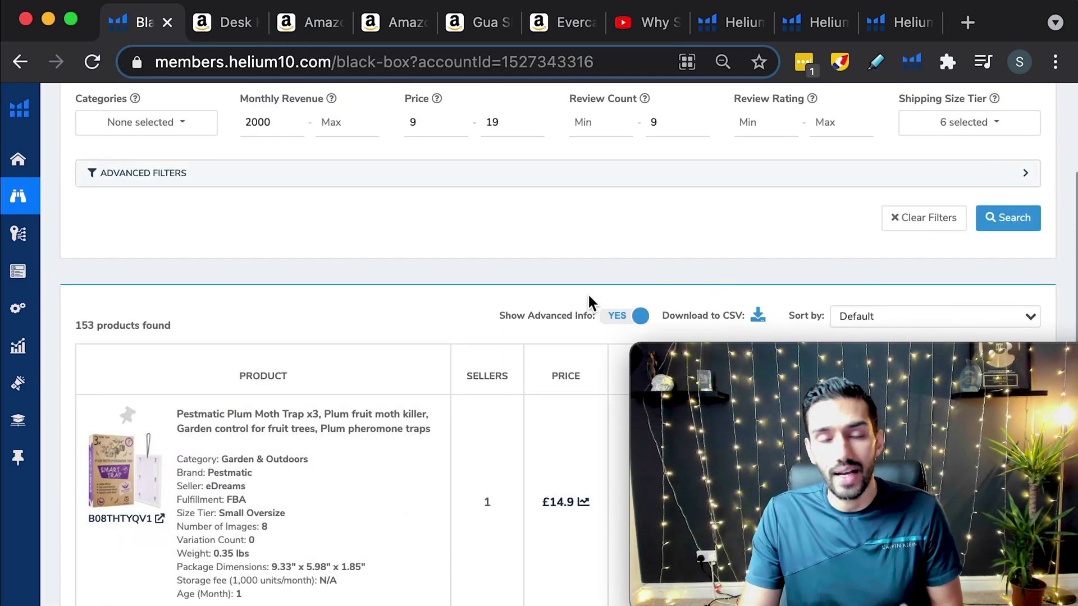
- Run Helium 10 Xray on the 'tile spacer cross' search results
scroll(544, 284, up, 3)
click(313, 23)
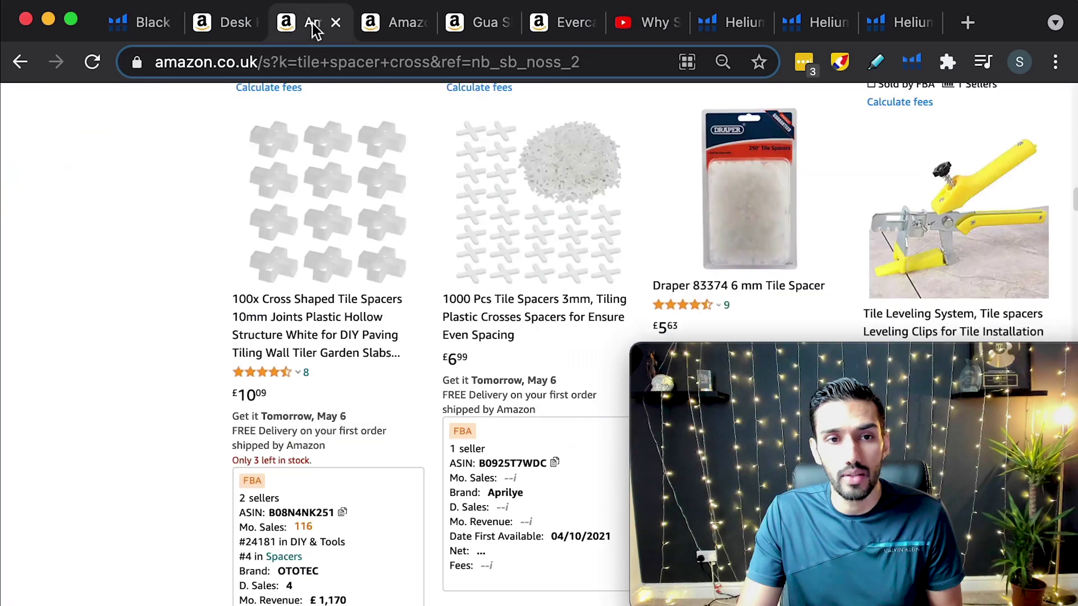
scroll(469, 247, up, 10)
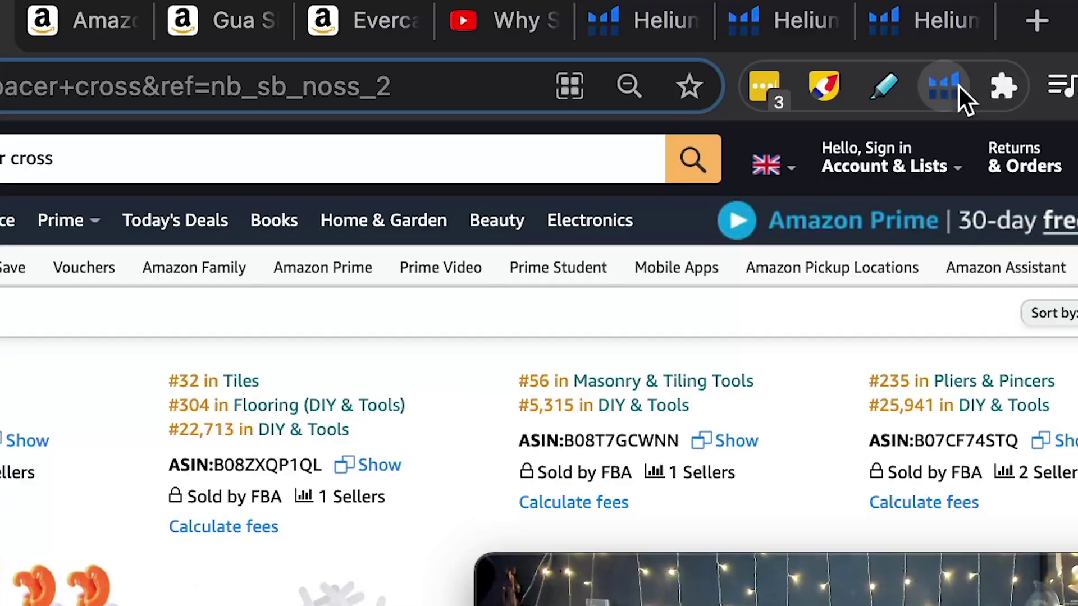
click(955, 86)
click(539, 412)
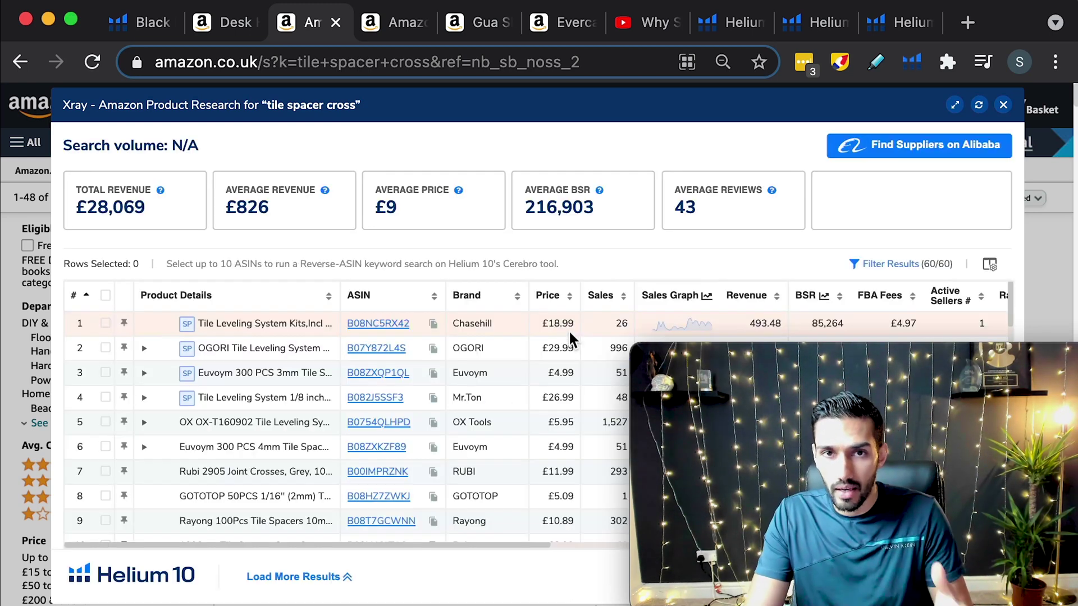
- Review the Xray data: £28,069 total revenue, £9 average price, 43 average reviews
scroll(569, 329, down, 3)
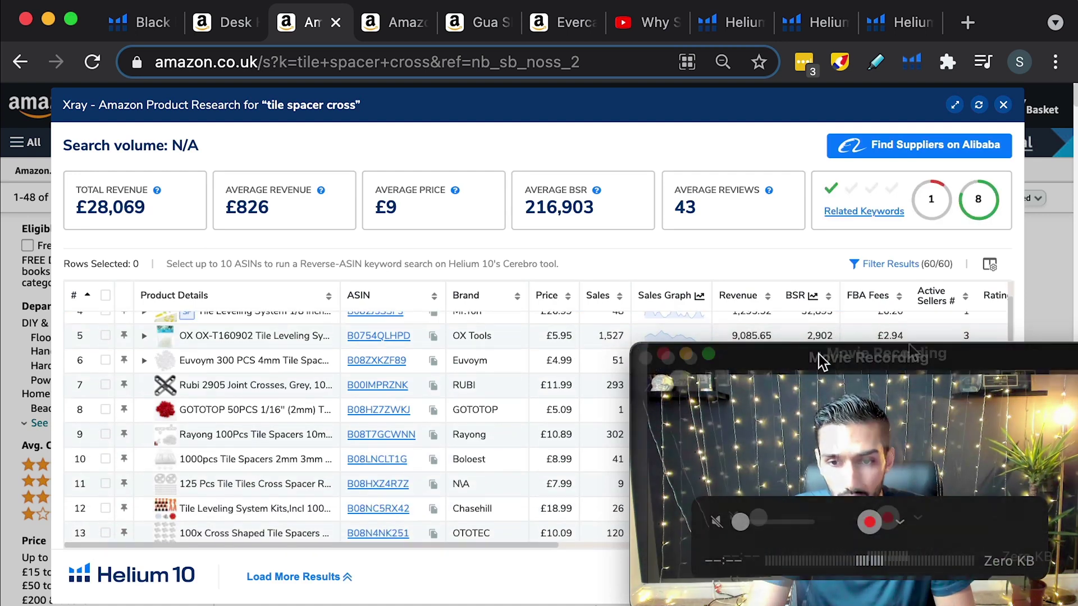
scroll(483, 446, up, 3)
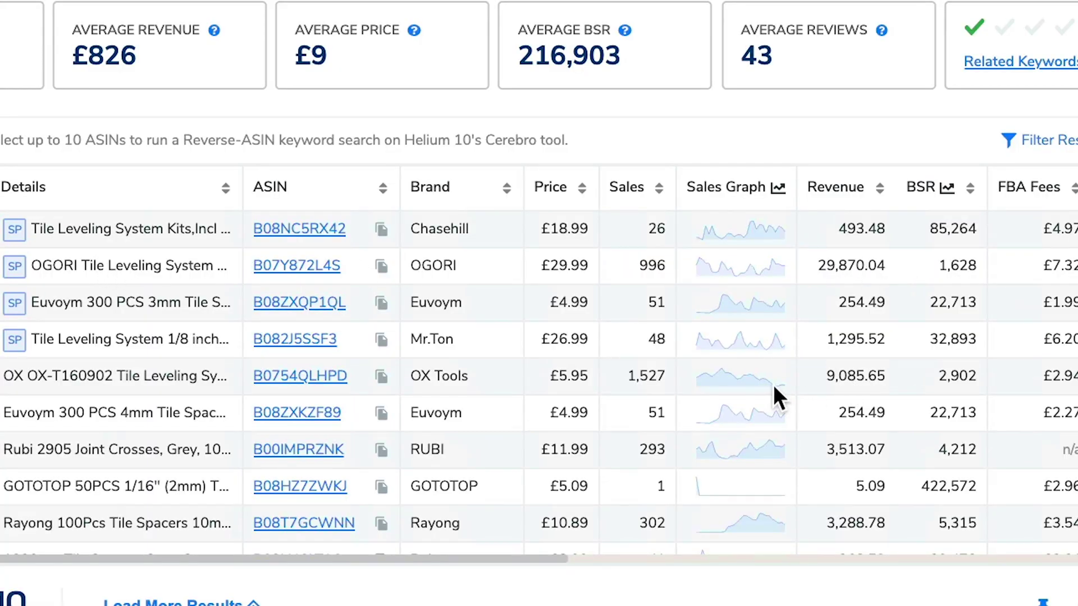
scroll(775, 393, down, 2)
scroll(92, 373, down, 3)
scroll(93, 375, down, 1)
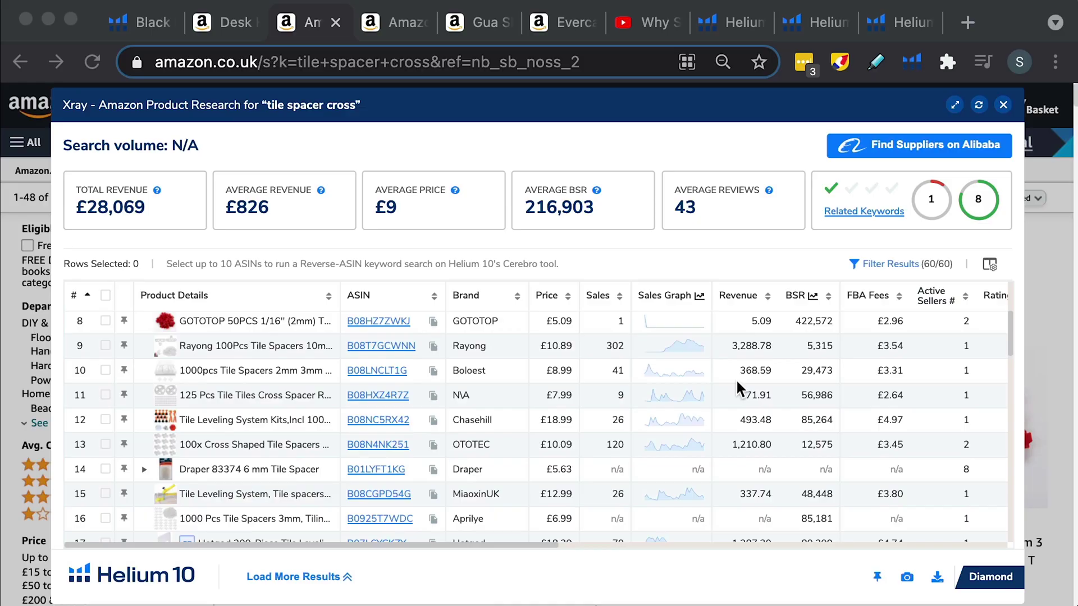
scroll(696, 396, up, 5)
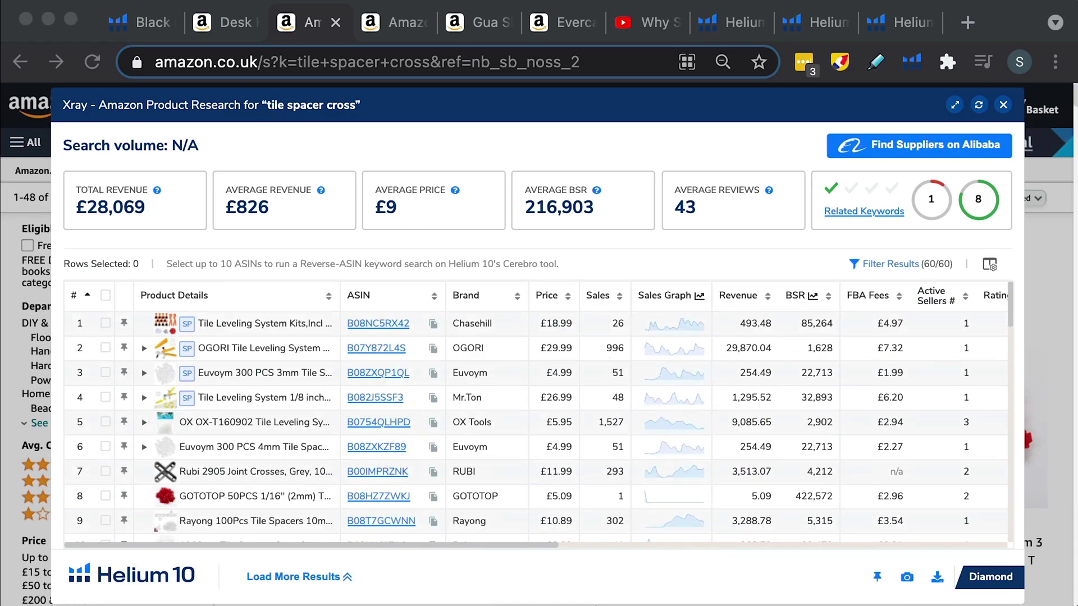
drag(421, 401, 743, 455)
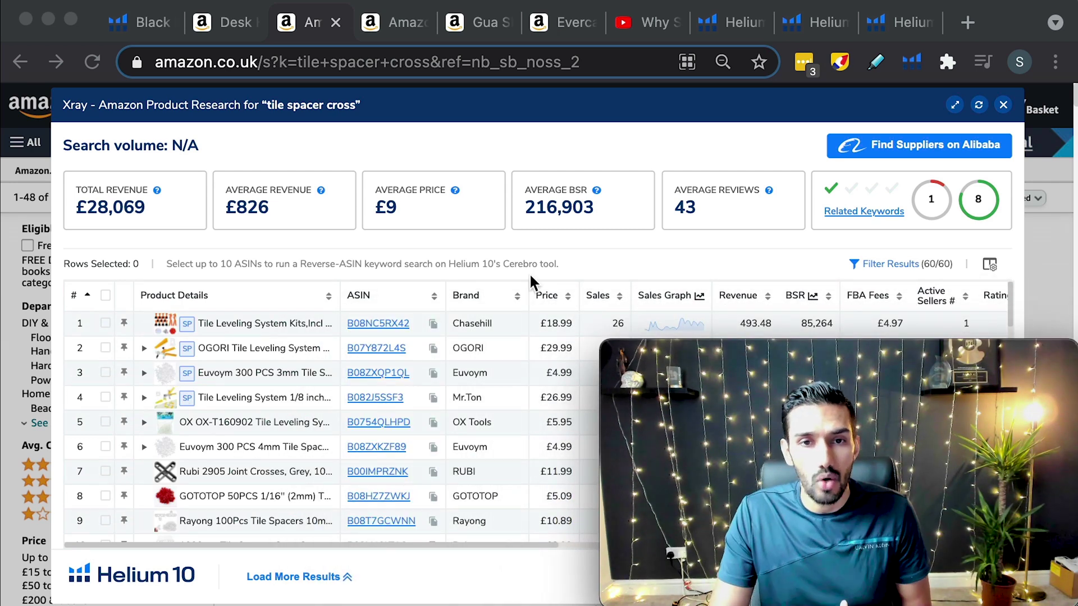